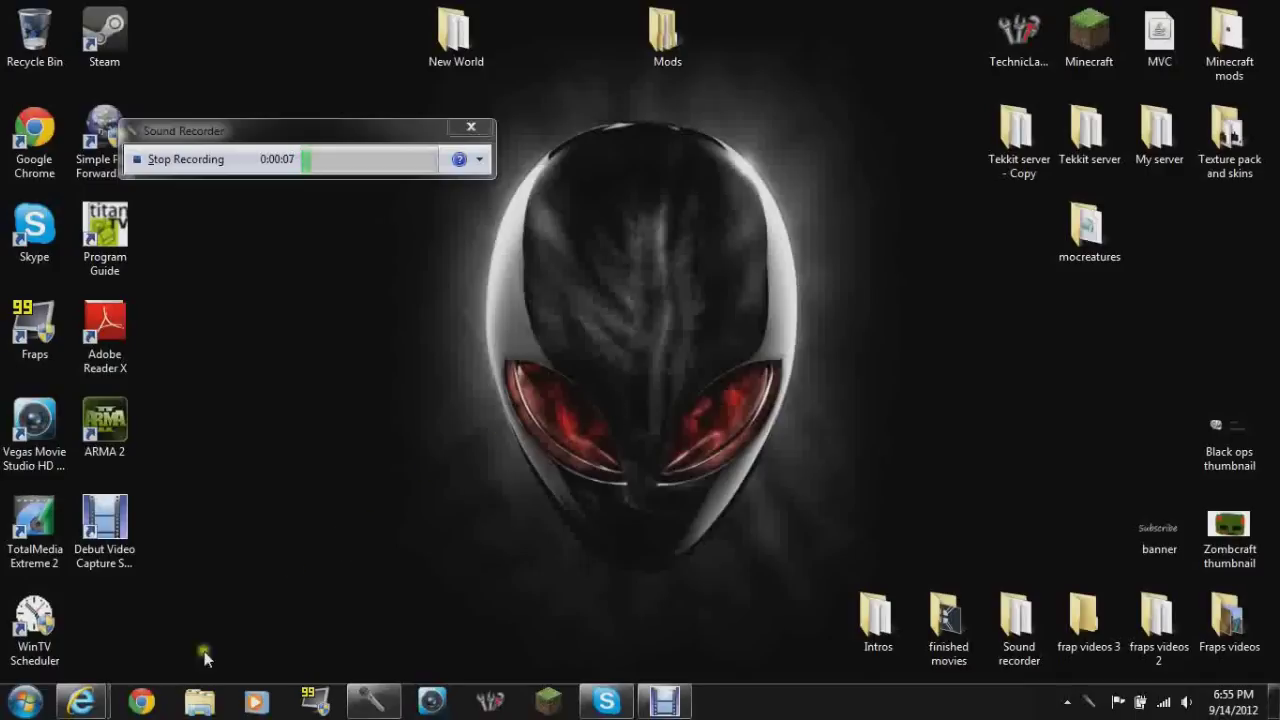
drag(894, 272, 662, 414)
drag(777, 314, 700, 140)
drag(646, 320, 790, 304)
click(695, 455)
drag(931, 397, 590, 410)
right_click(932, 397)
drag(366, 342, 782, 404)
drag(1025, 422, 650, 460)
drag(437, 380, 788, 400)
drag(748, 187, 748, 187)
drag(680, 363, 906, 163)
mouse_move(878, 87)
mouse_down()
mouse_move(669, 355)
mouse_move(474, 517)
mouse_move(446, 592)
mouse_move(815, 256)
mouse_move(873, 95)
mouse_up()
drag(857, 143, 830, 116)
drag(412, 404, 756, 250)
drag(946, 386, 940, 380)
right_click(945, 380)
drag(1040, 360, 470, 272)
drag(390, 335, 860, 362)
drag(1034, 331, 400, 310)
drag(315, 317, 890, 347)
drag(969, 338, 871, 314)
right_click(968, 336)
drag(1077, 320, 241, 336)
drag(933, 286, 524, 292)
drag(818, 88, 466, 509)
drag(367, 538, 640, 350)
drag(832, 40, 700, 314)
drag(656, 327, 517, 442)
drag(402, 576, 872, 79)
drag(872, 78, 572, 386)
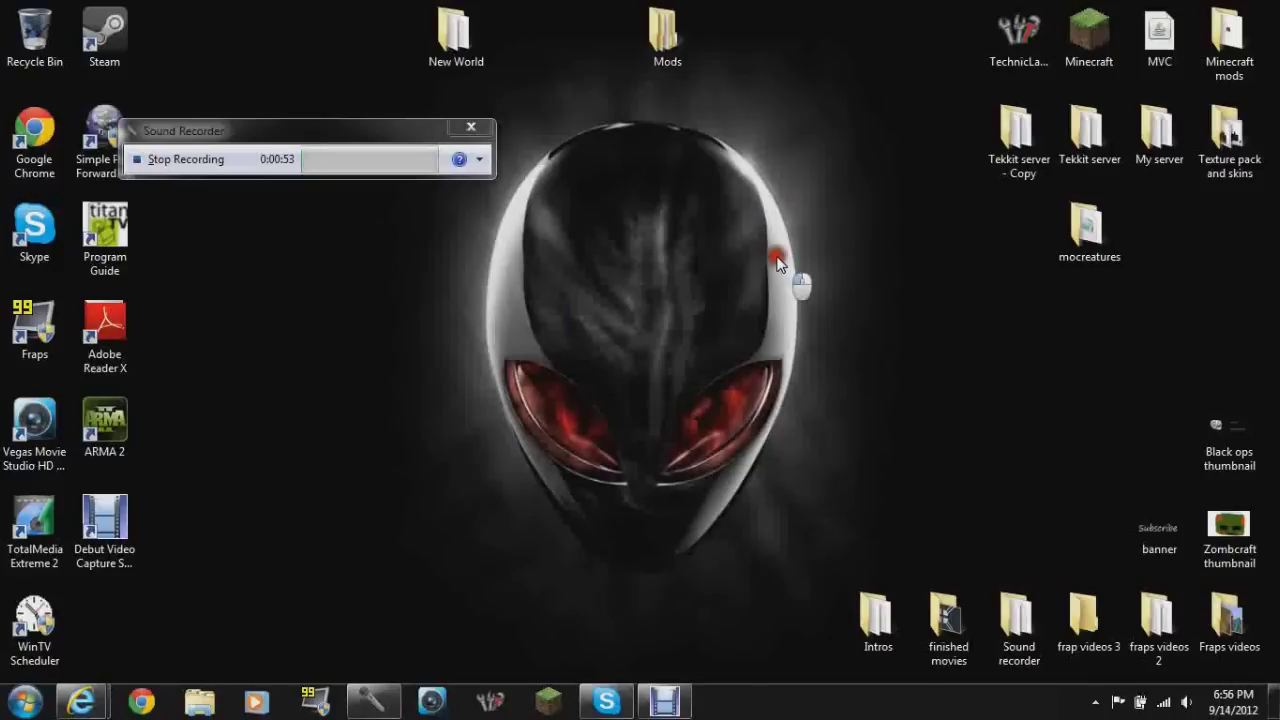
drag(844, 158, 605, 371)
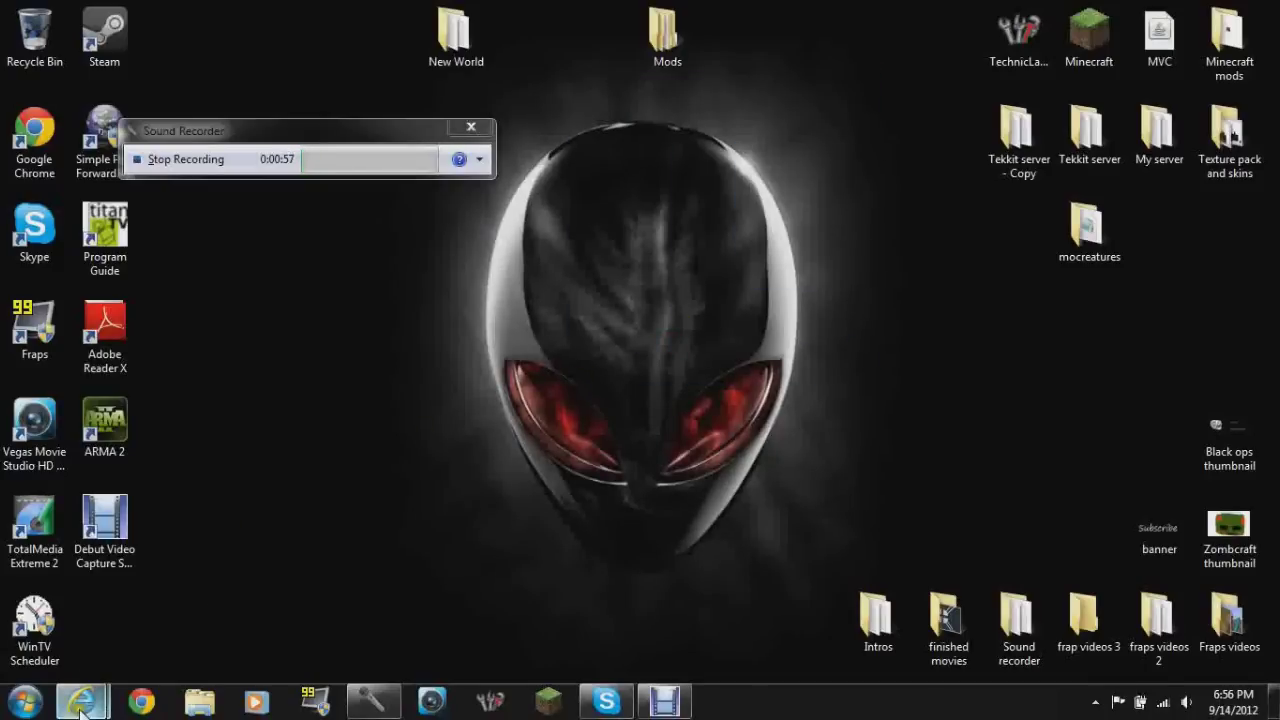
Switch to Internet Explorer and examine the Technic Pack home page, including its address and the launcher download section.
mouse_move(80, 702)
click(172, 615)
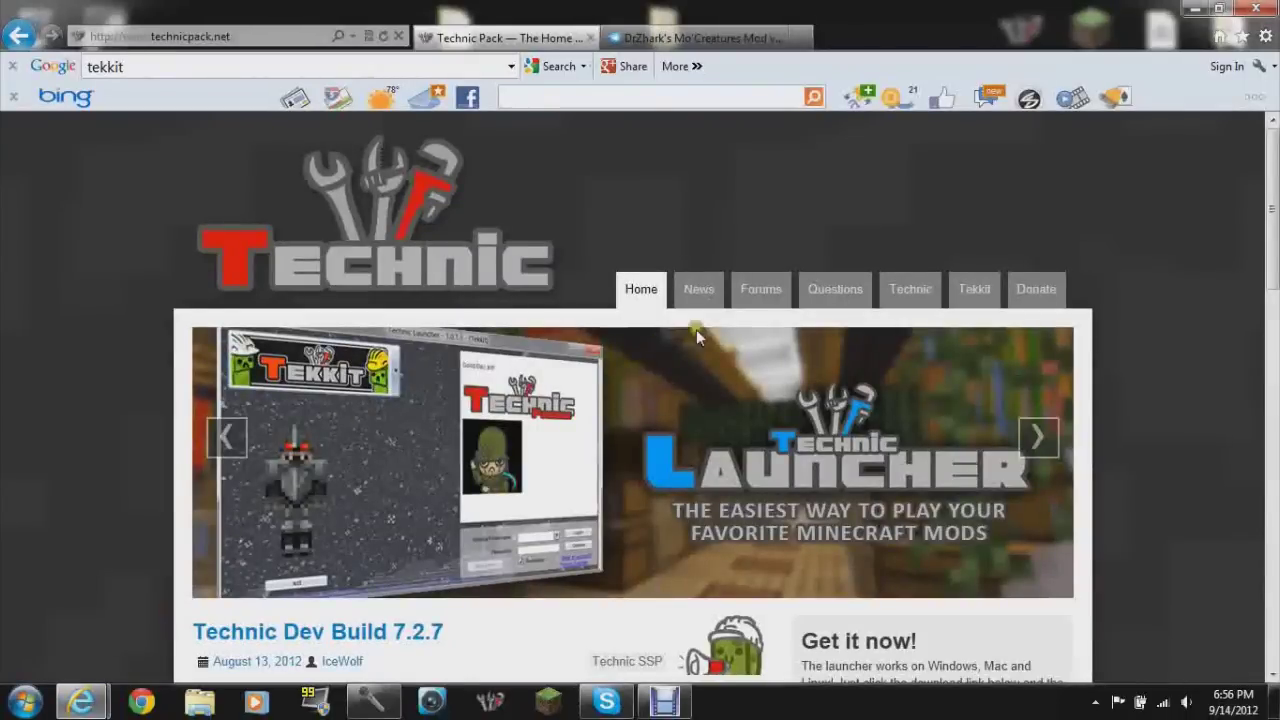
scroll(696, 329, down, 7)
scroll(351, 250, up, 7)
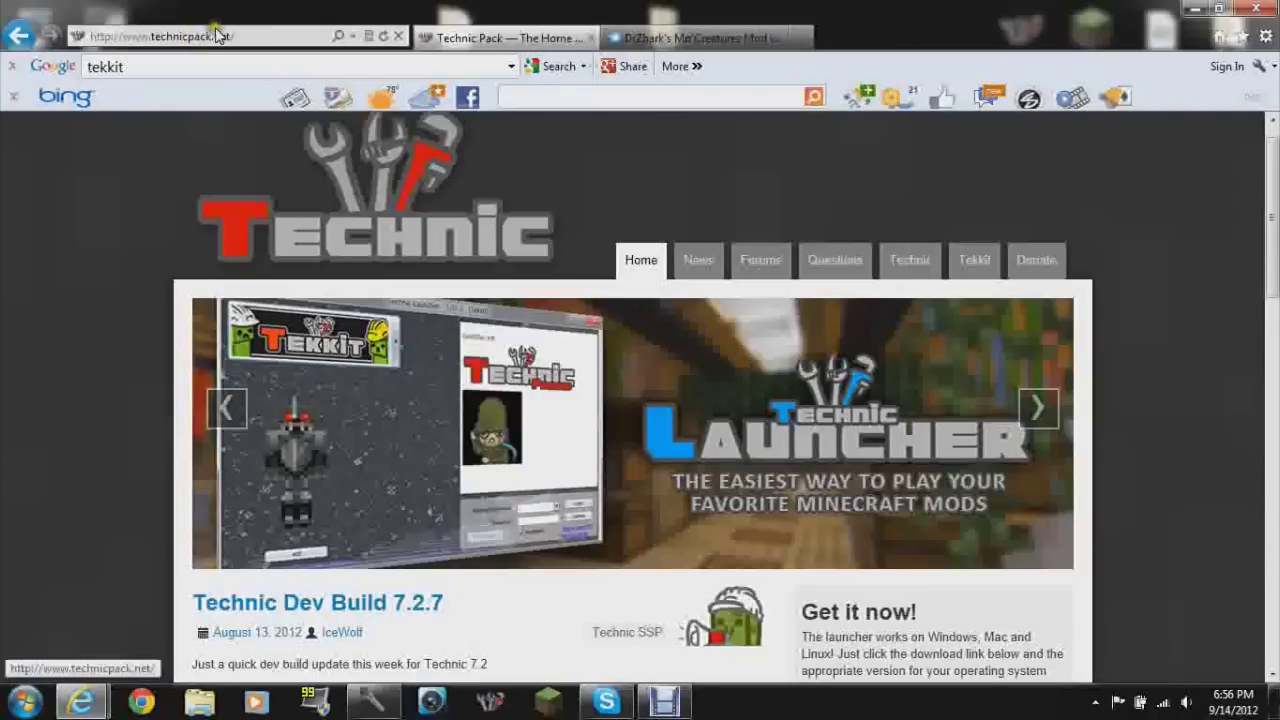
scroll(249, 206, down, 2)
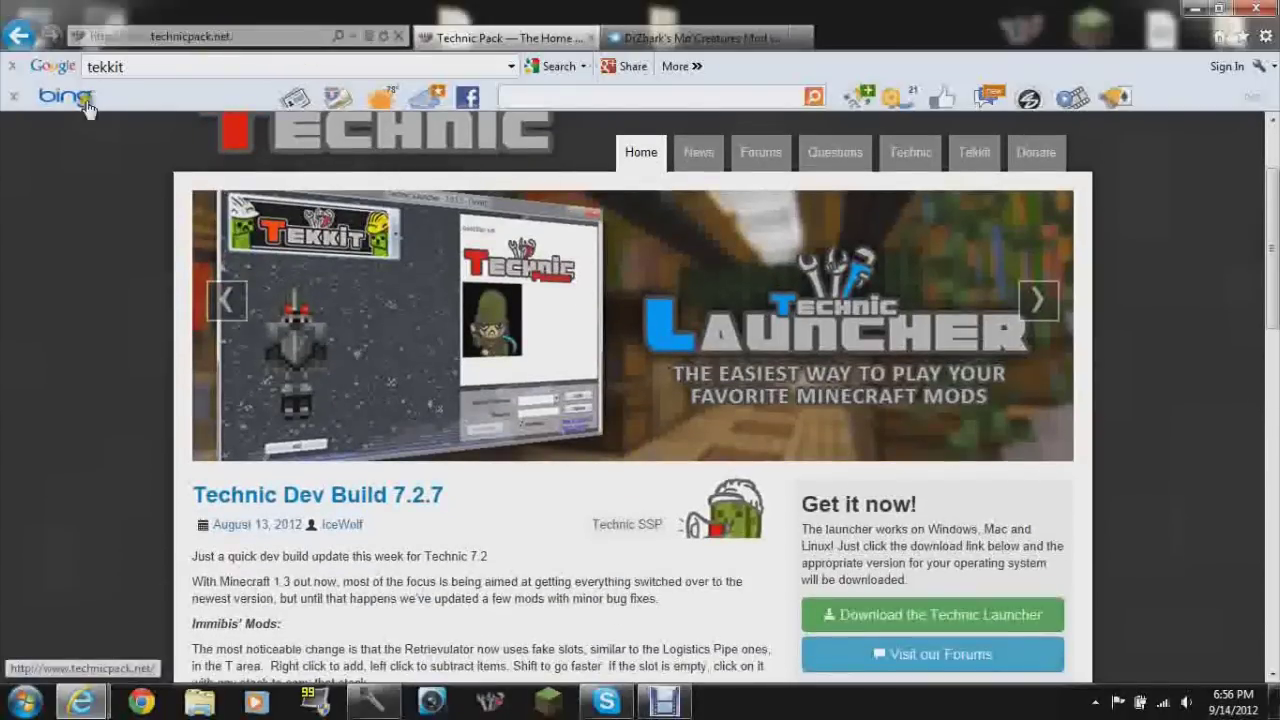
scroll(249, 206, up, 2)
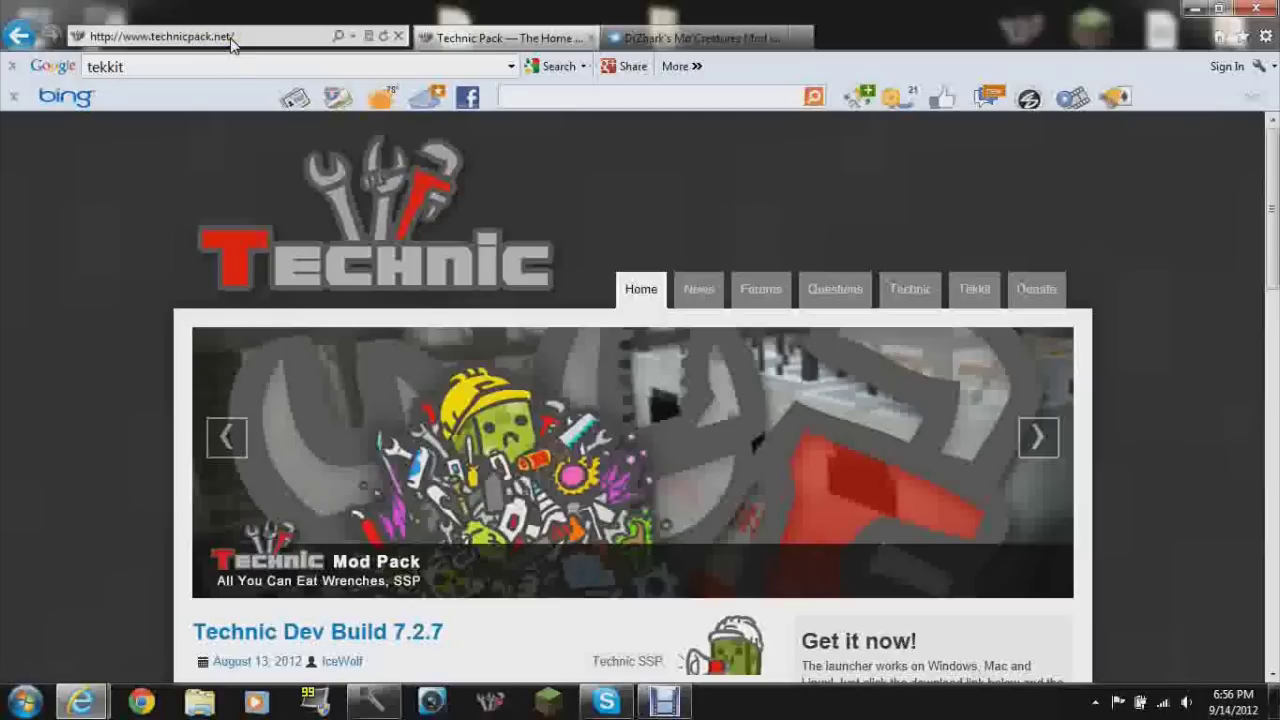
scroll(634, 400, down, 5)
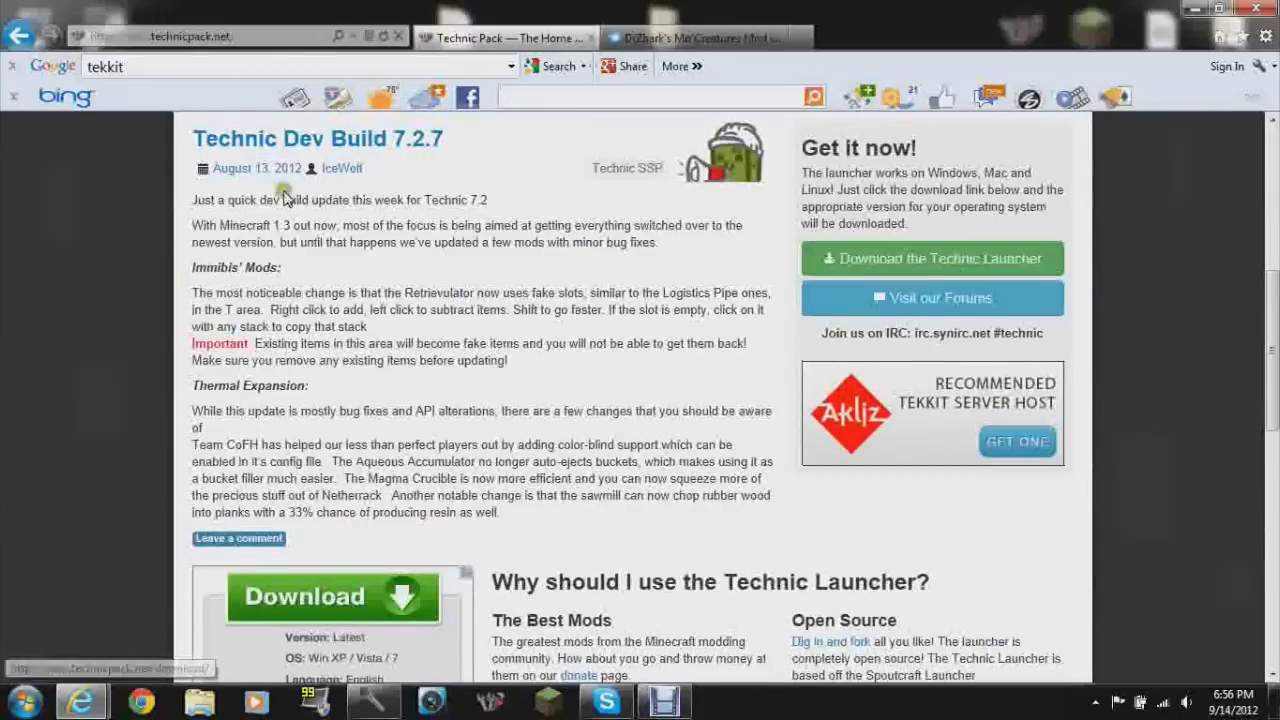
scroll(393, 203, up, 1)
scroll(142, 231, up, 4)
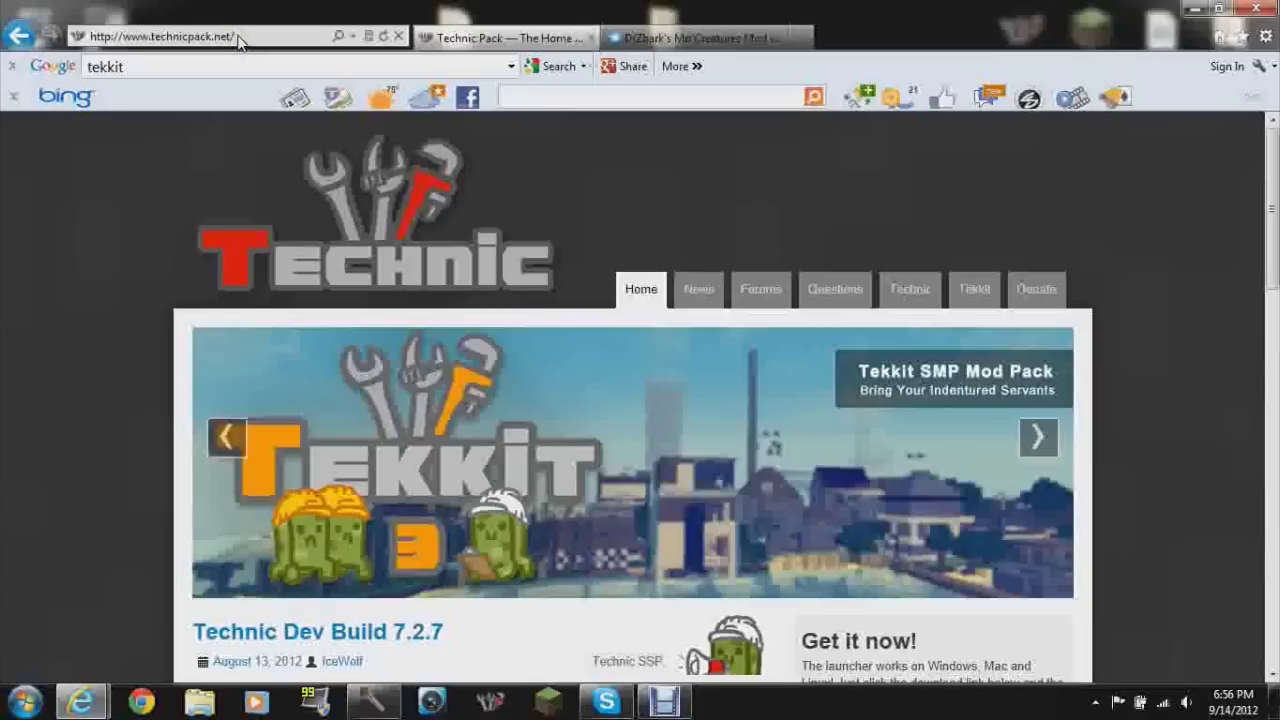
scroll(913, 490, down, 2)
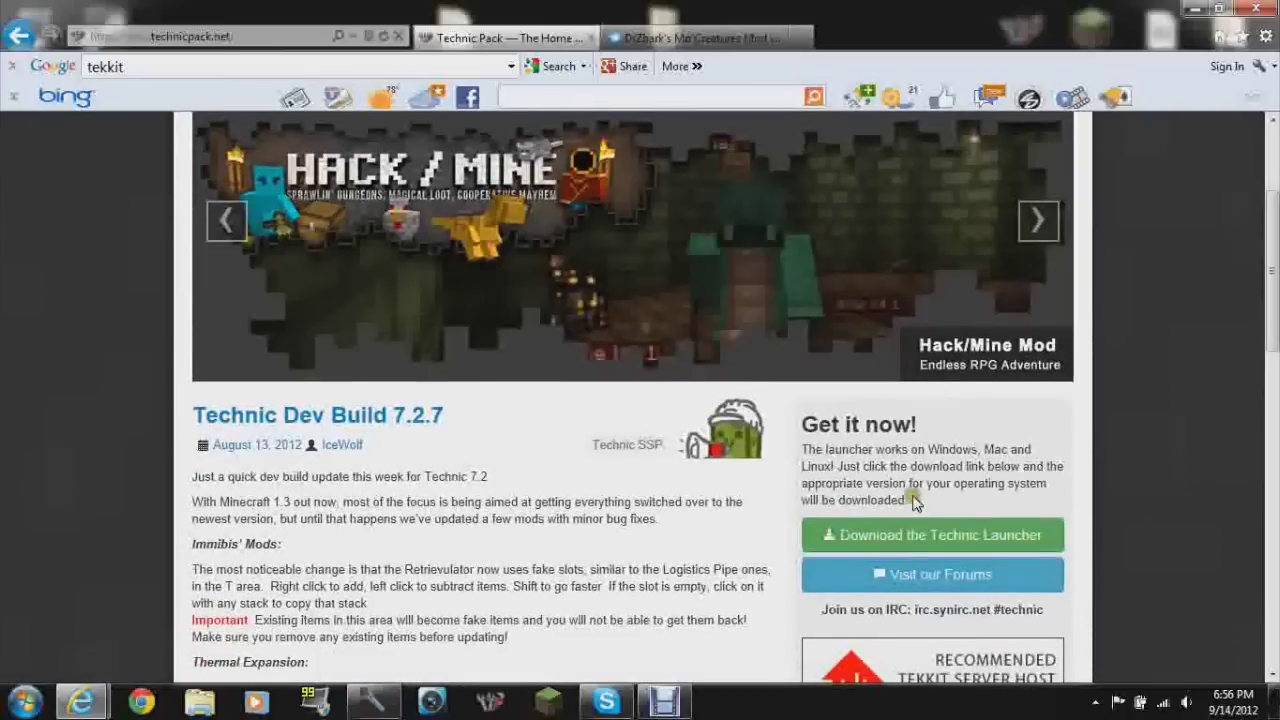
Open the Technic Launcher download page, view the Windows, Mac and Linux/JAR options, cancel the offered TechnicLauncher.exe download and minimize the browser.
click(913, 514)
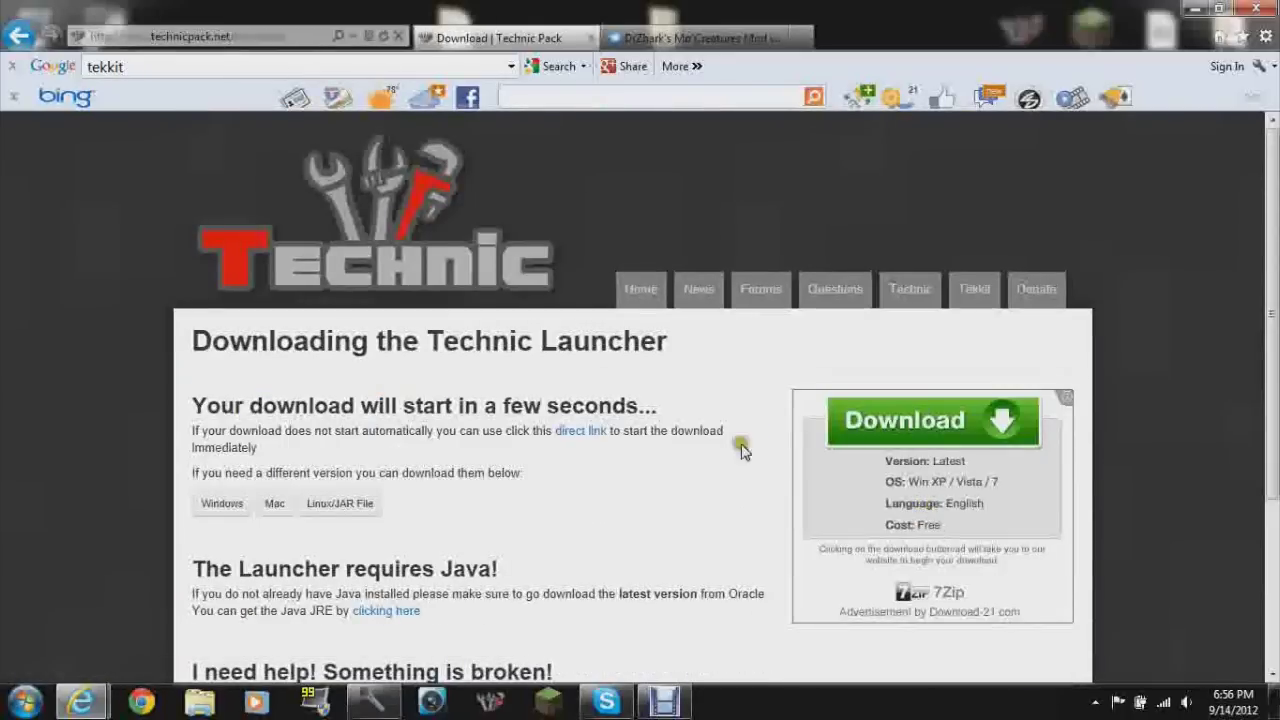
scroll(741, 451, down, 1)
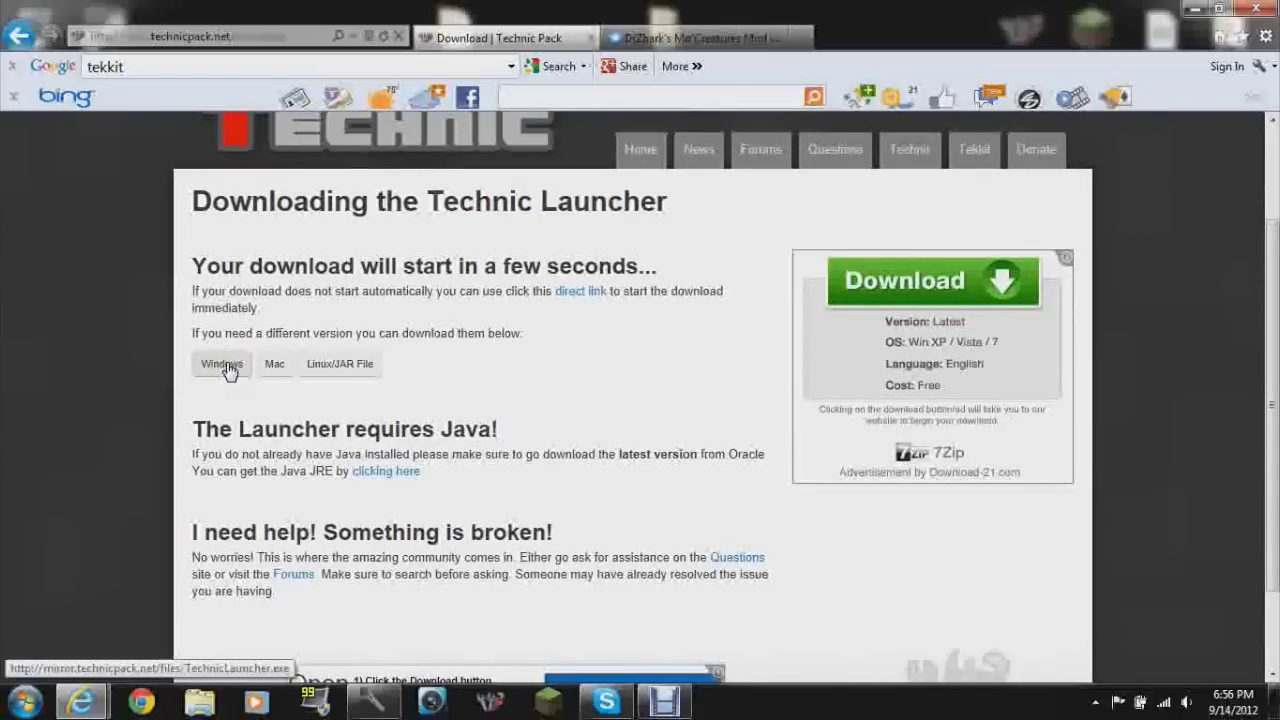
click(292, 365)
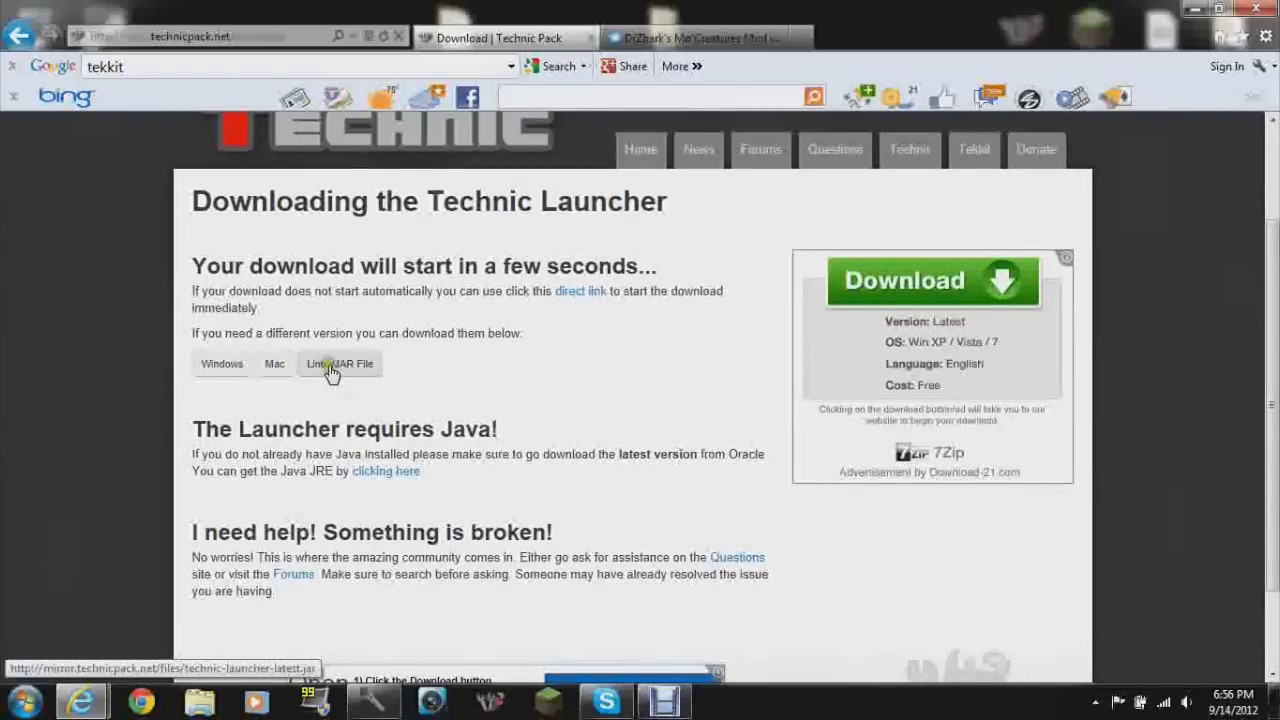
click(327, 372)
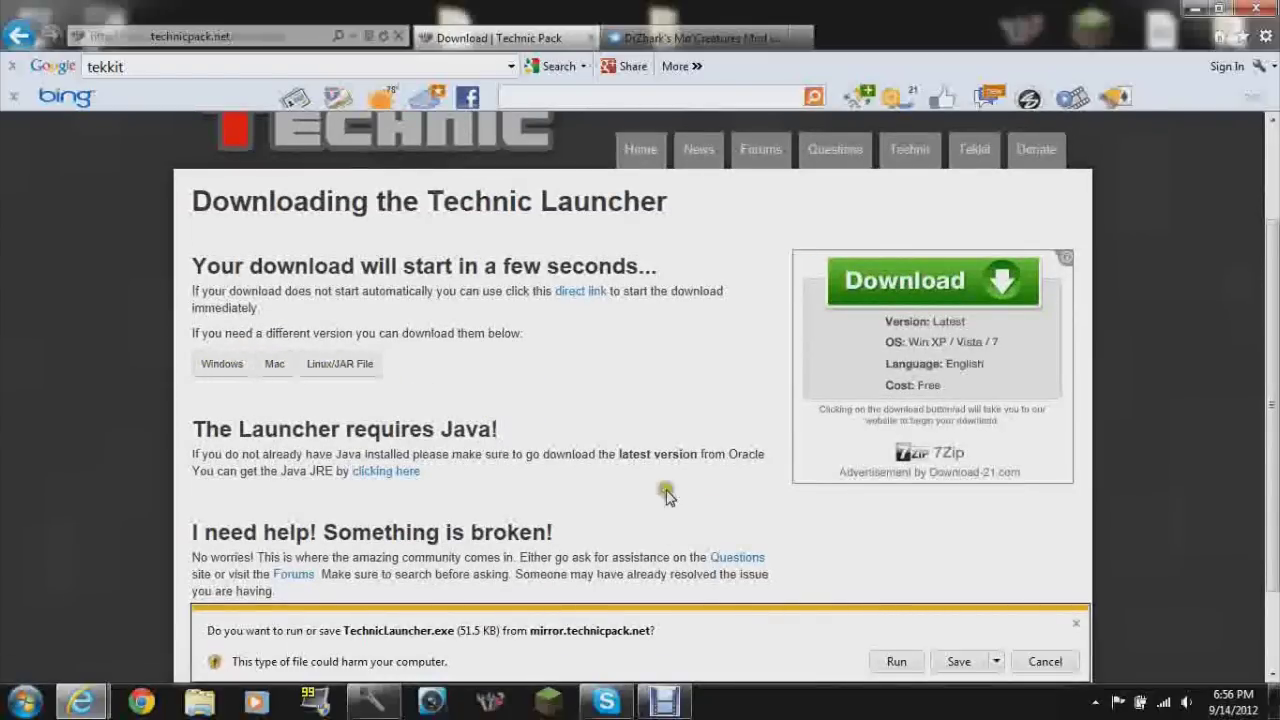
click(962, 663)
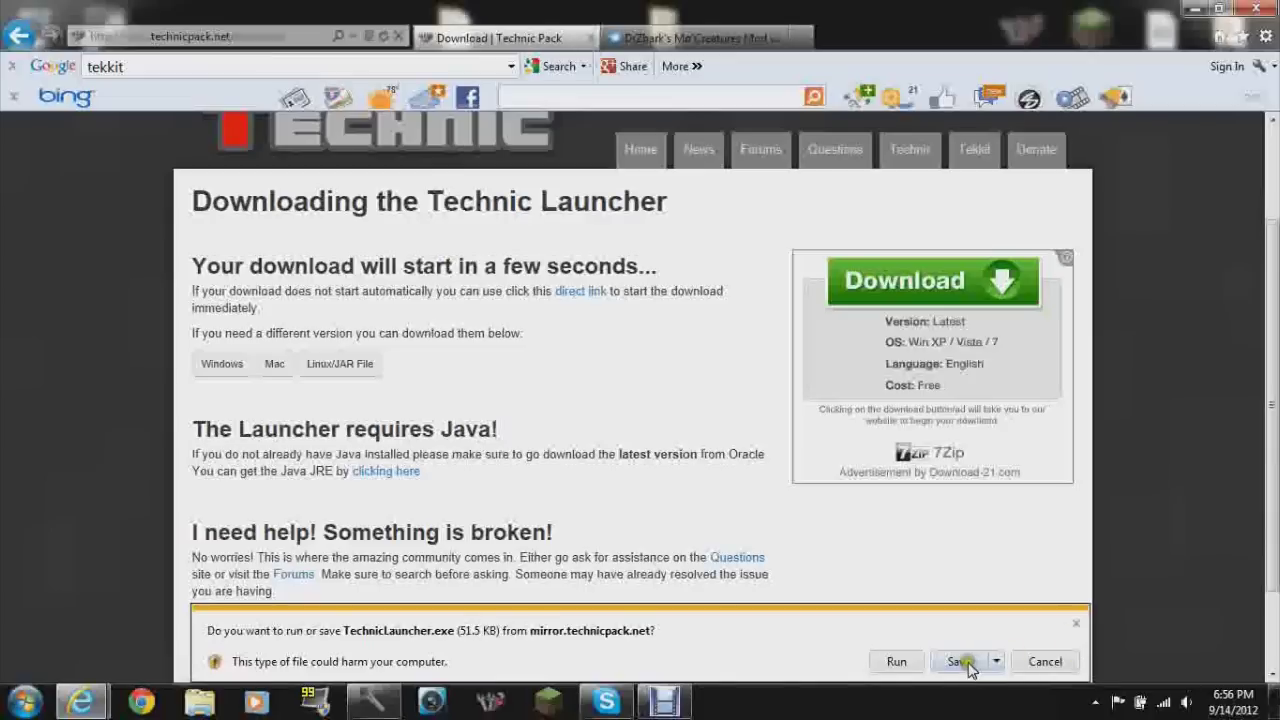
click(1062, 626)
click(1069, 663)
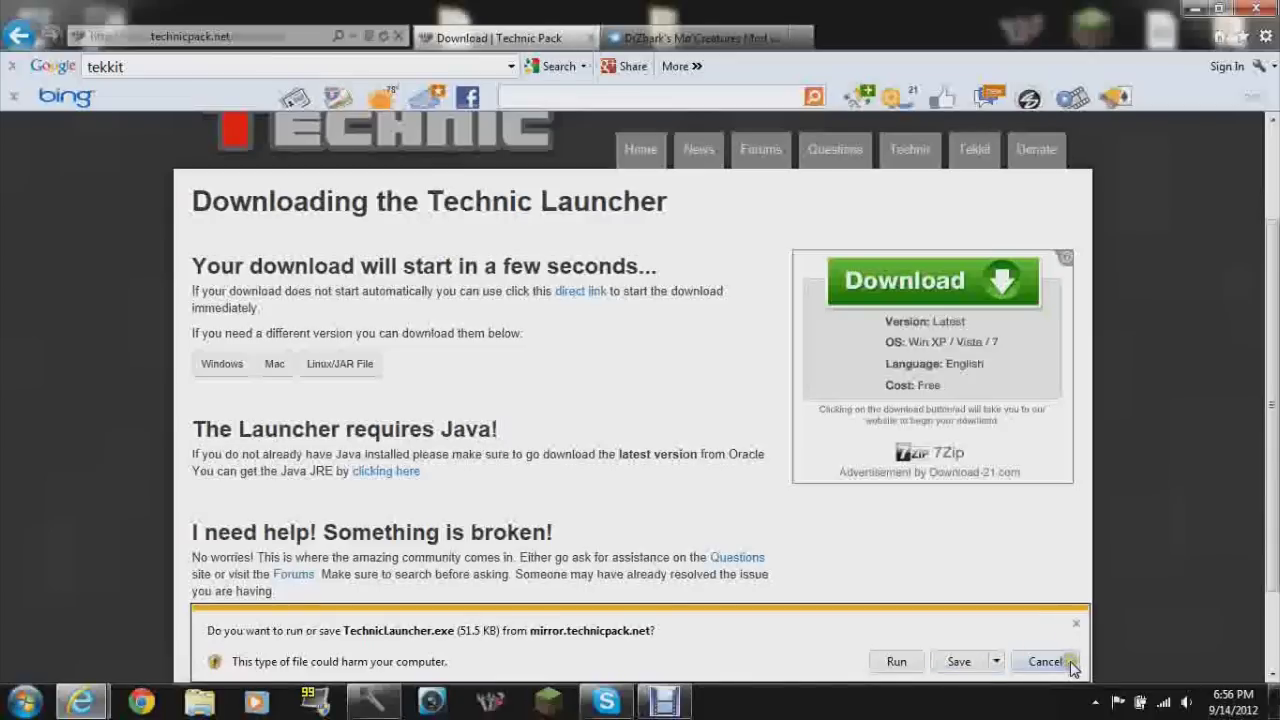
click(1070, 665)
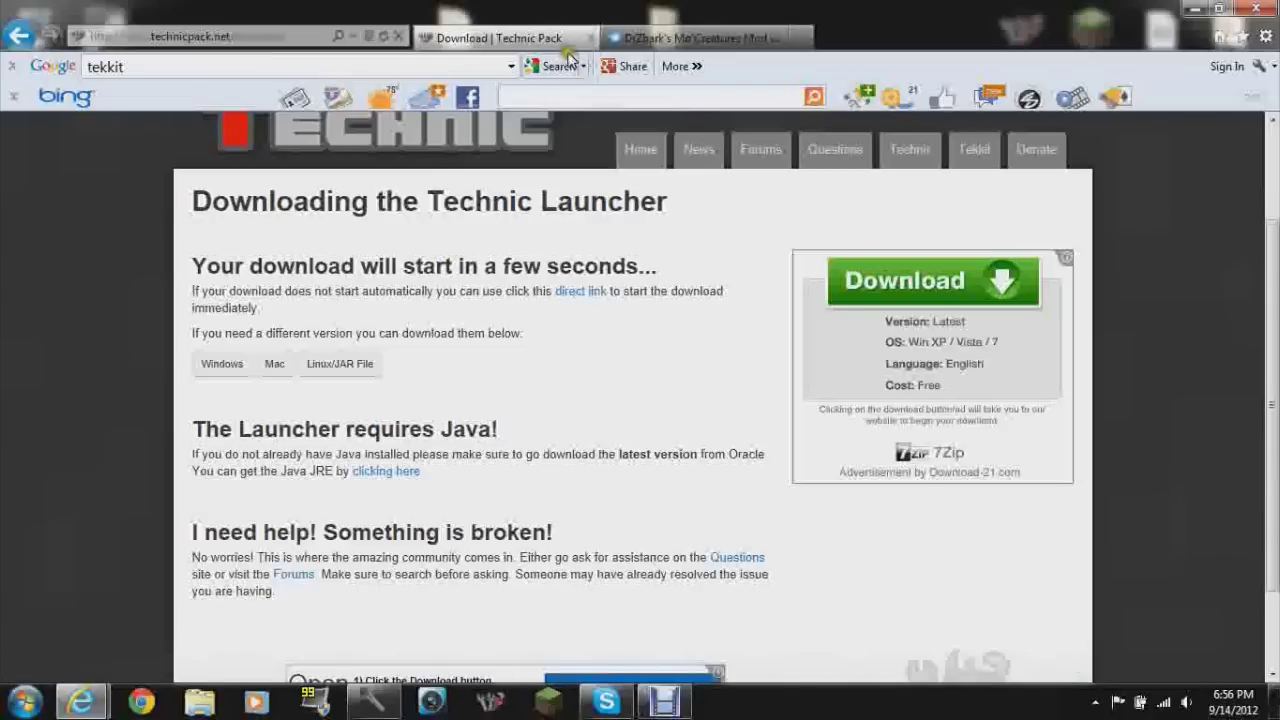
click(1188, 8)
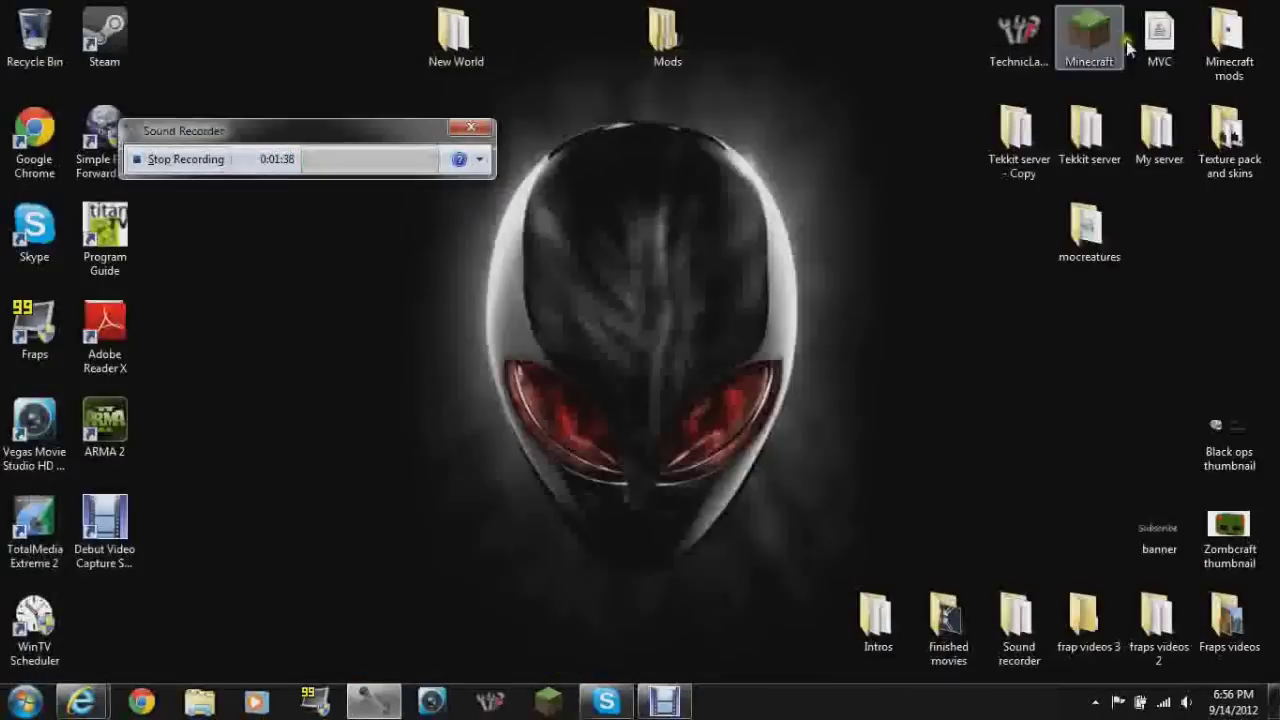
Start the Technic Launcher from the desktop, browse the available modpacks and select Tekkit.
double_click(1026, 44)
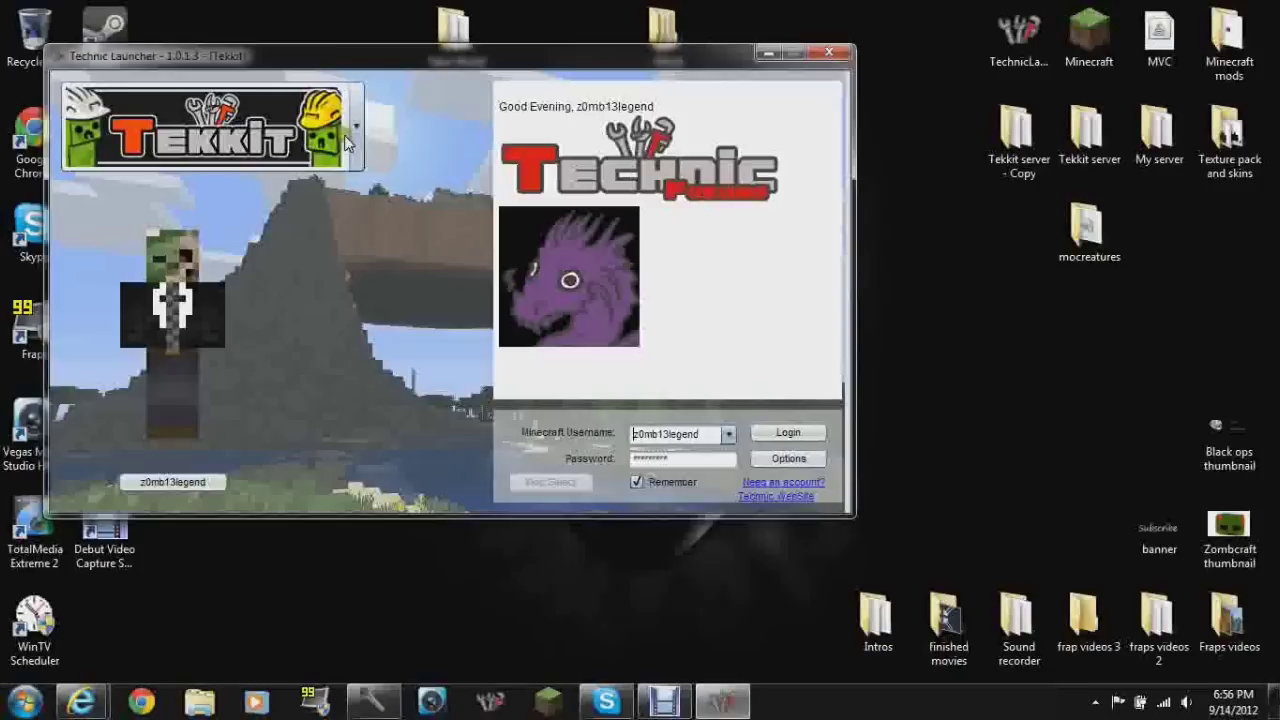
click(262, 115)
click(268, 232)
click(324, 140)
scroll(356, 215, up, 1)
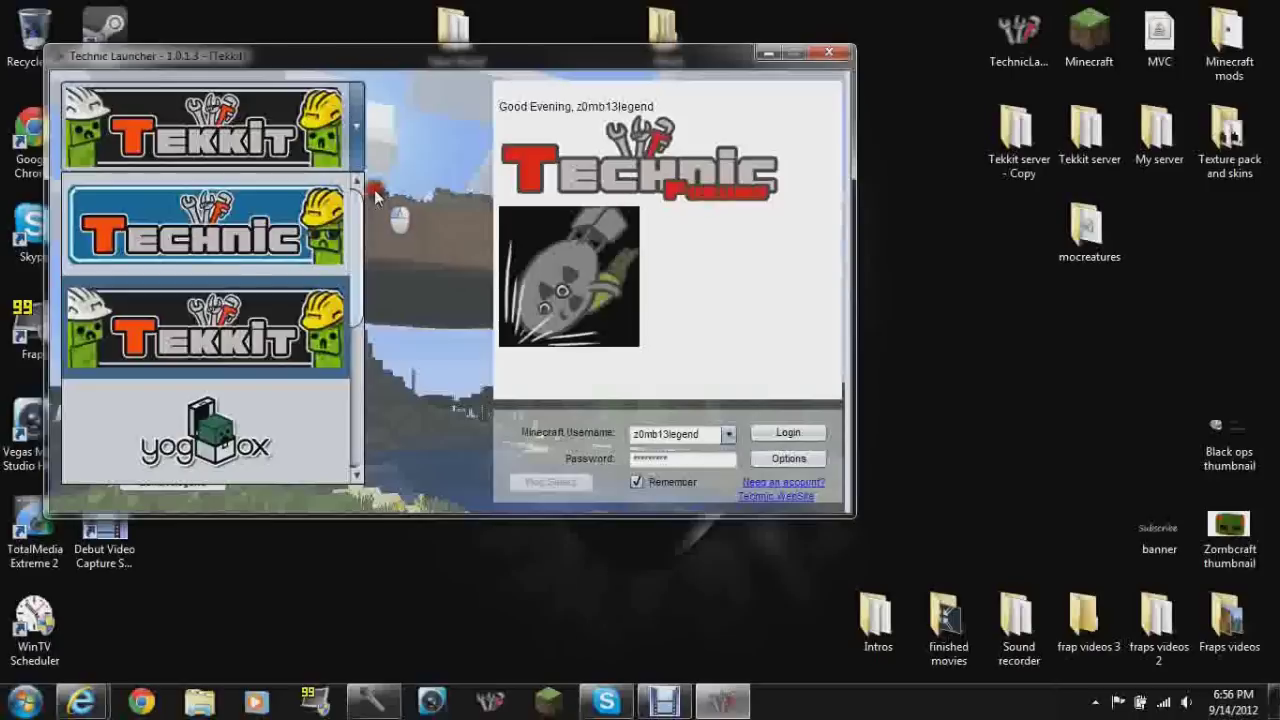
scroll(358, 390, down, 3)
drag(358, 395, 368, 200)
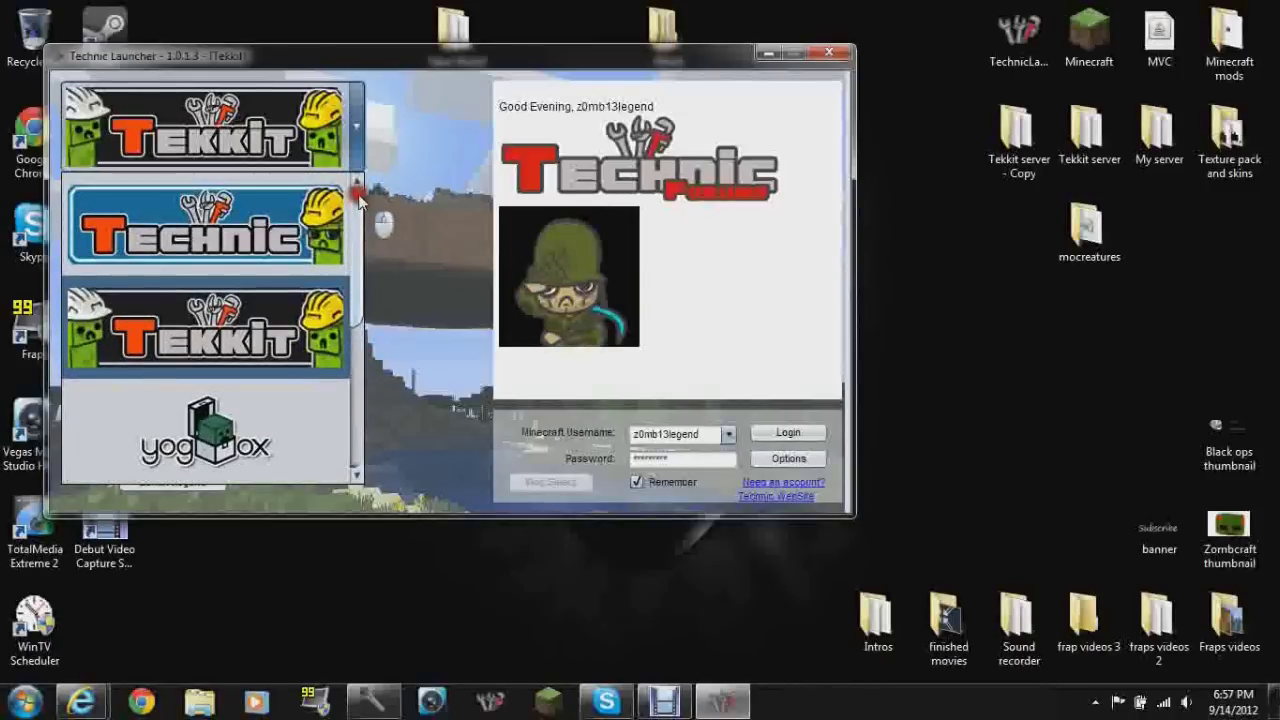
click(287, 343)
Check the modpack build options in the launcher settings without changing them, and close the launcher.
click(805, 458)
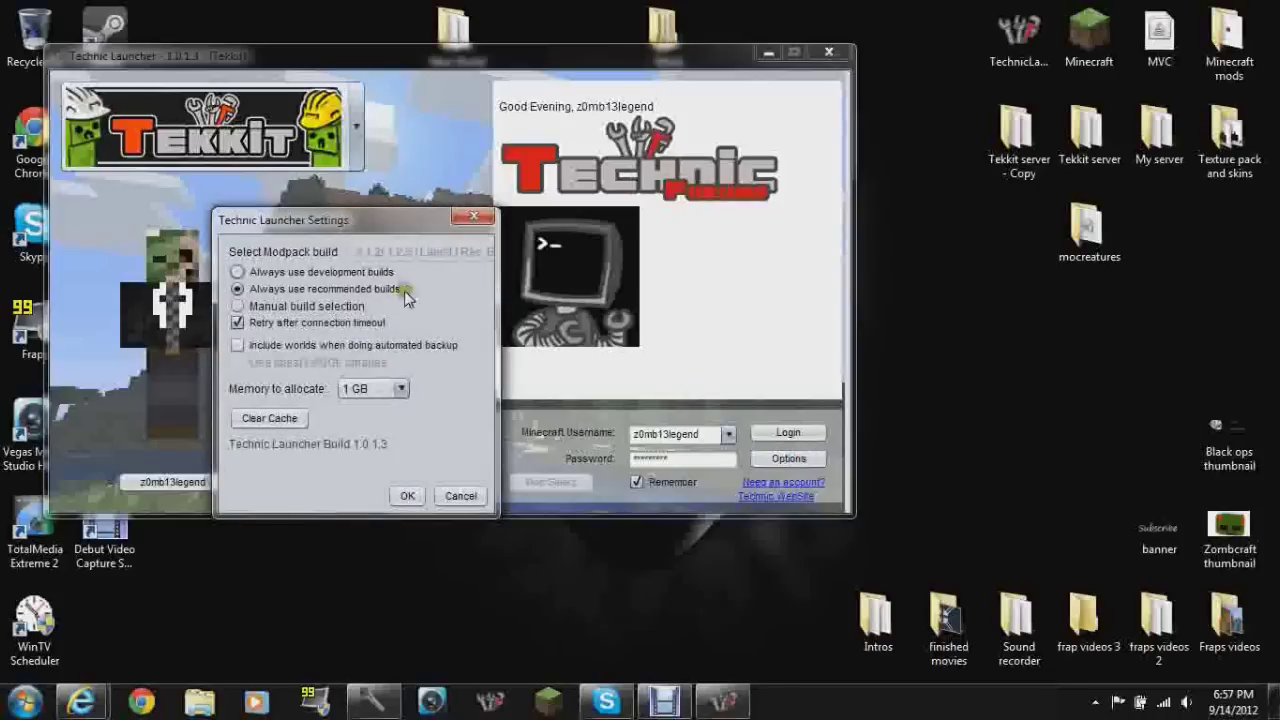
click(476, 219)
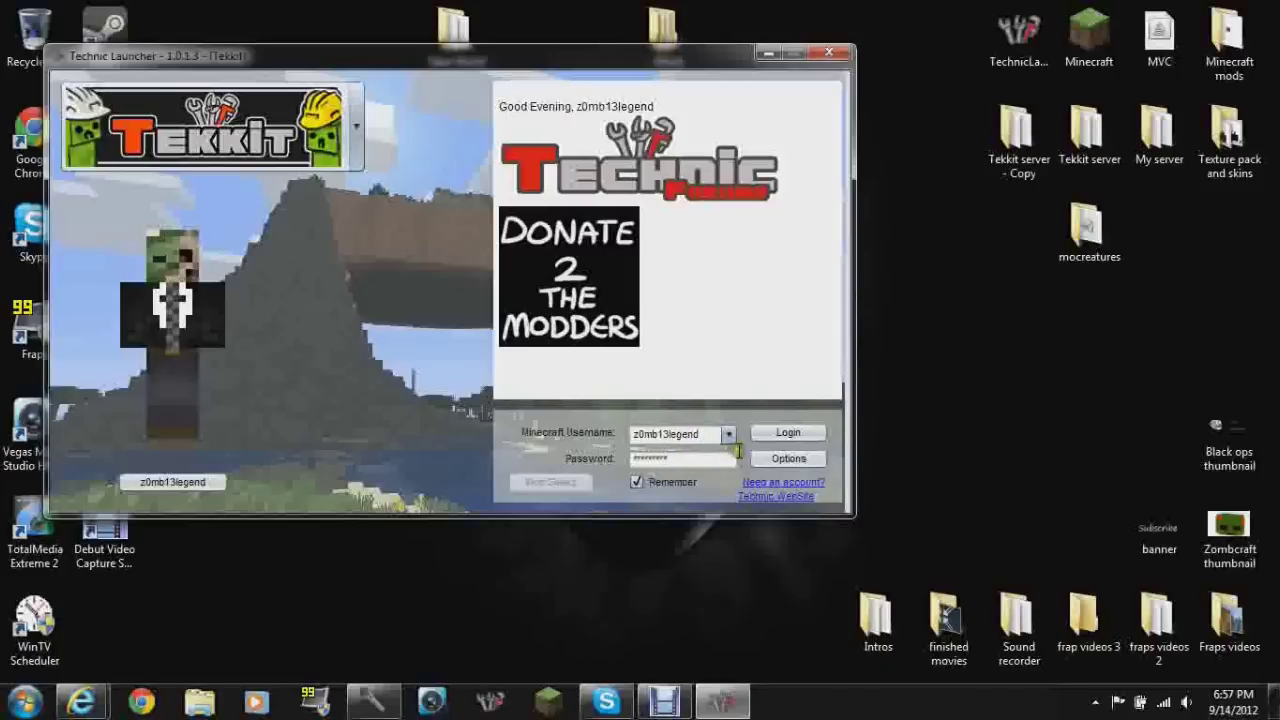
click(829, 54)
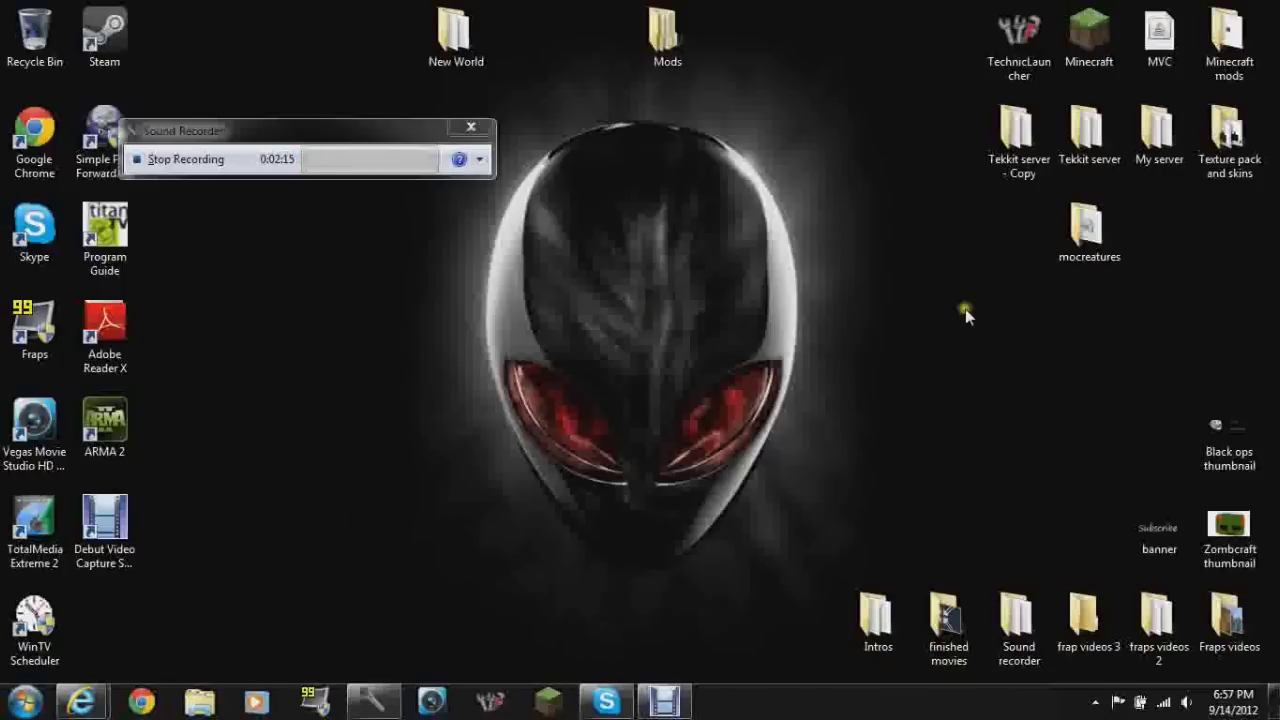
Download and save DrZhark's Mo'Creatures Mod v3.6.2.zip from its MediaFire page in Internet Explorer.
mouse_move(100, 697)
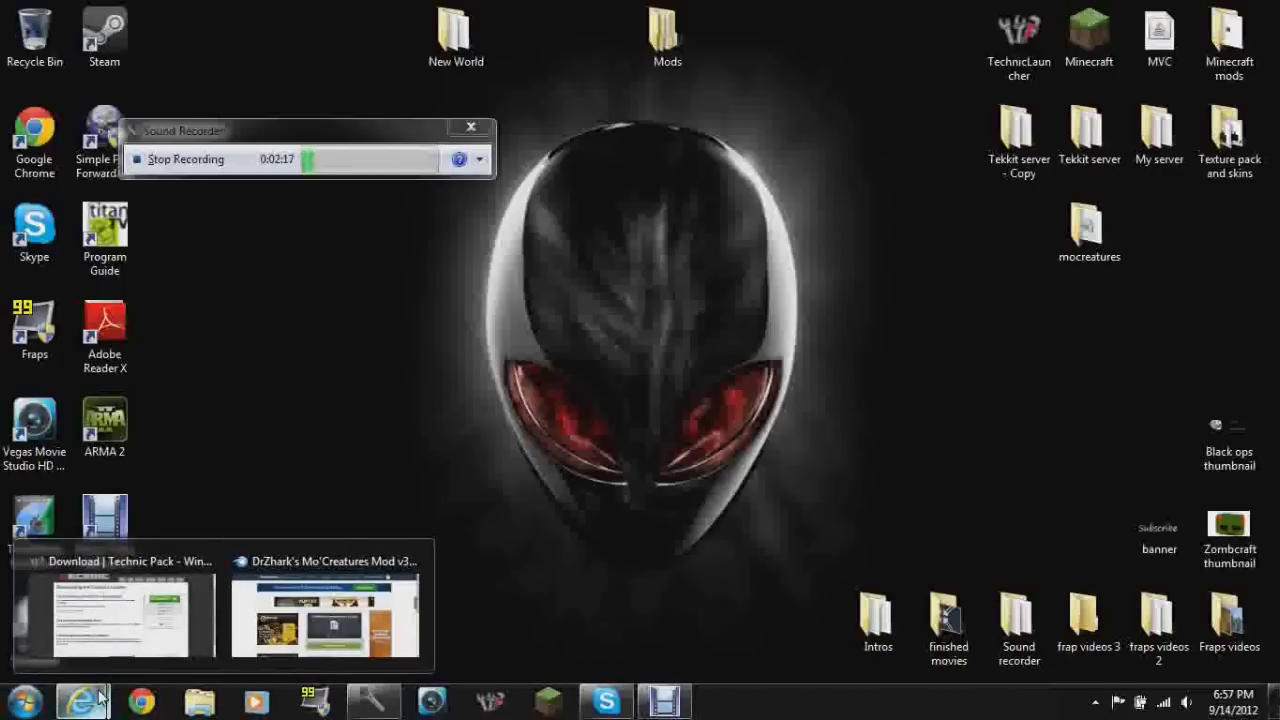
click(325, 612)
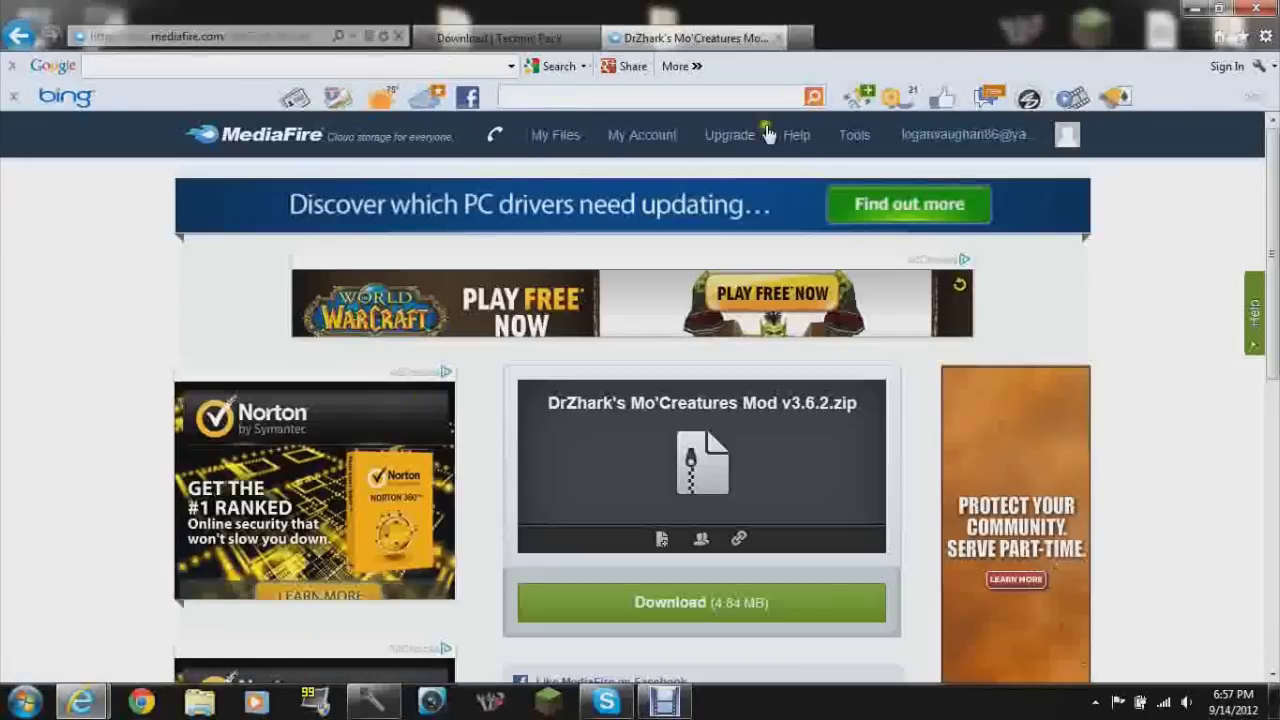
scroll(785, 127, down, 2)
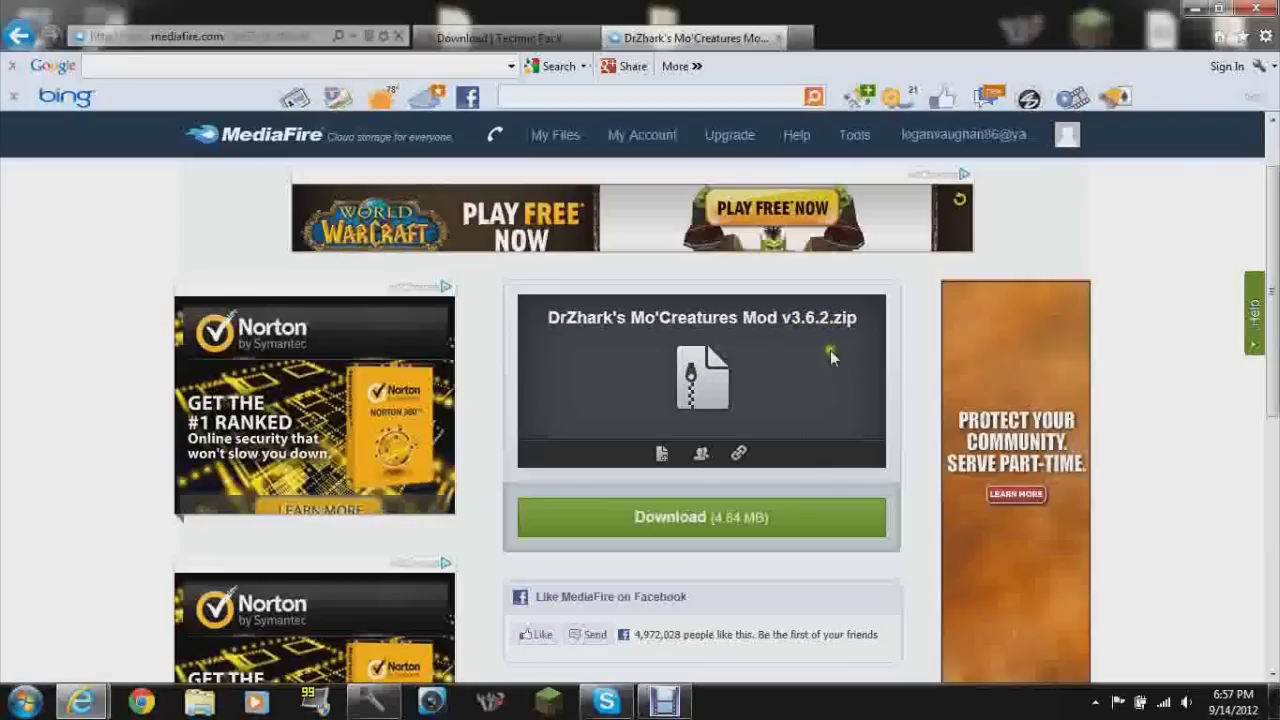
click(770, 535)
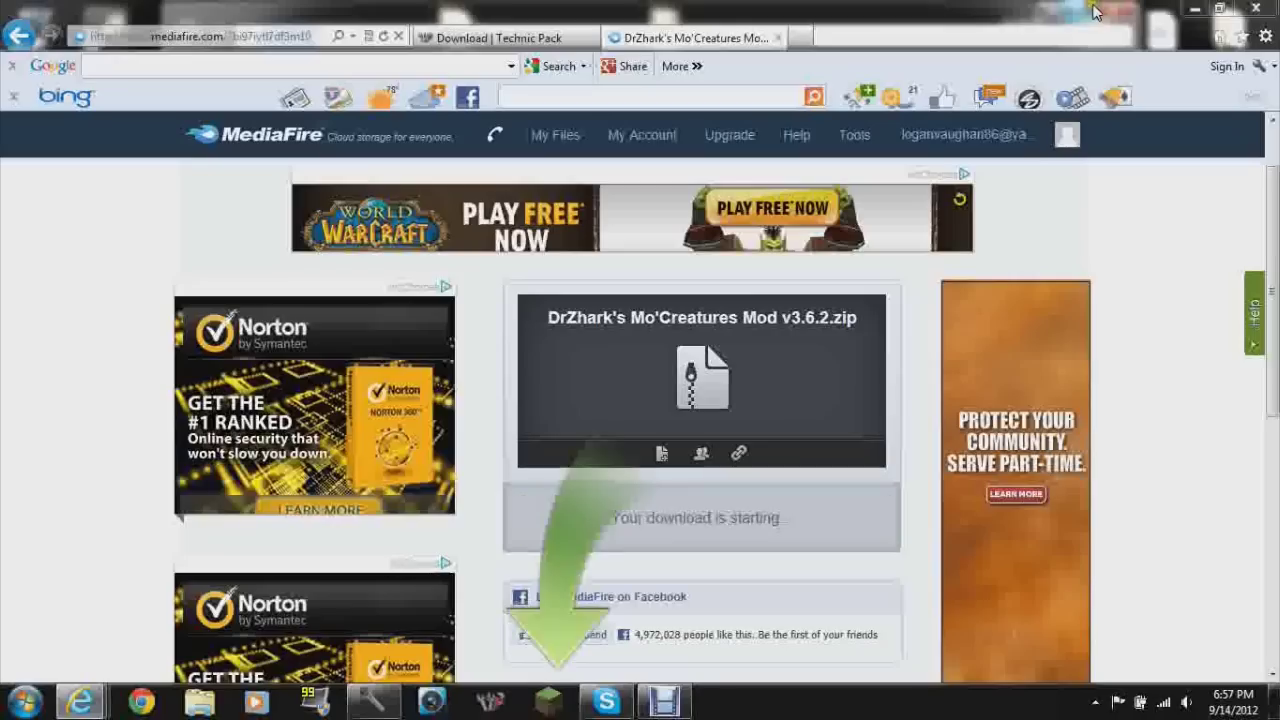
click(937, 661)
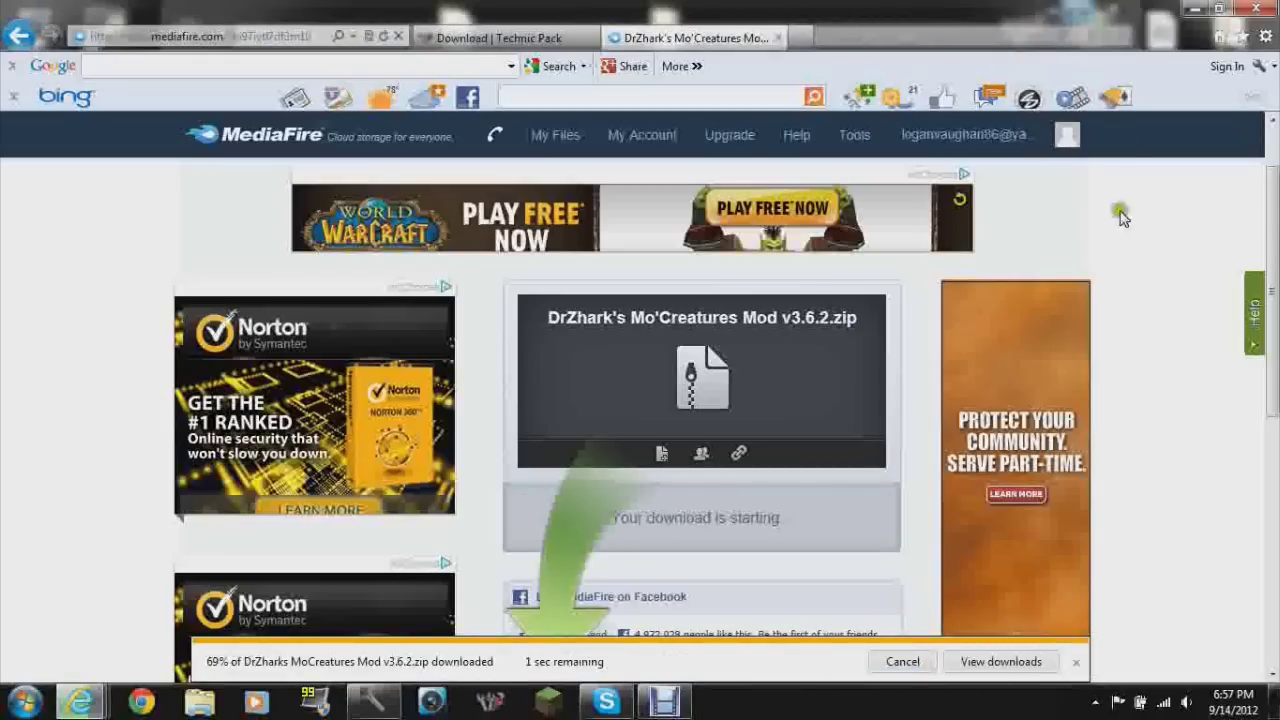
Check that the mod download is complete, close the MediaFire page and close the browser.
click(1194, 8)
click(108, 703)
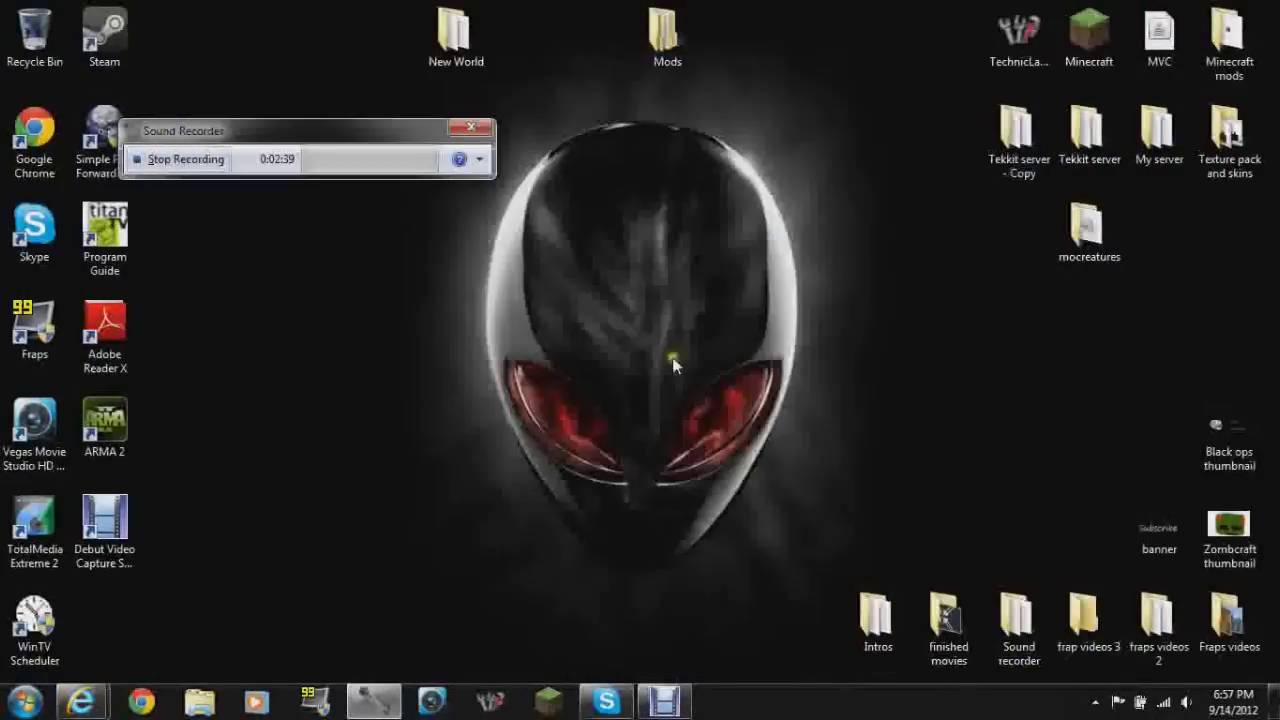
mouse_move(110, 705)
click(354, 571)
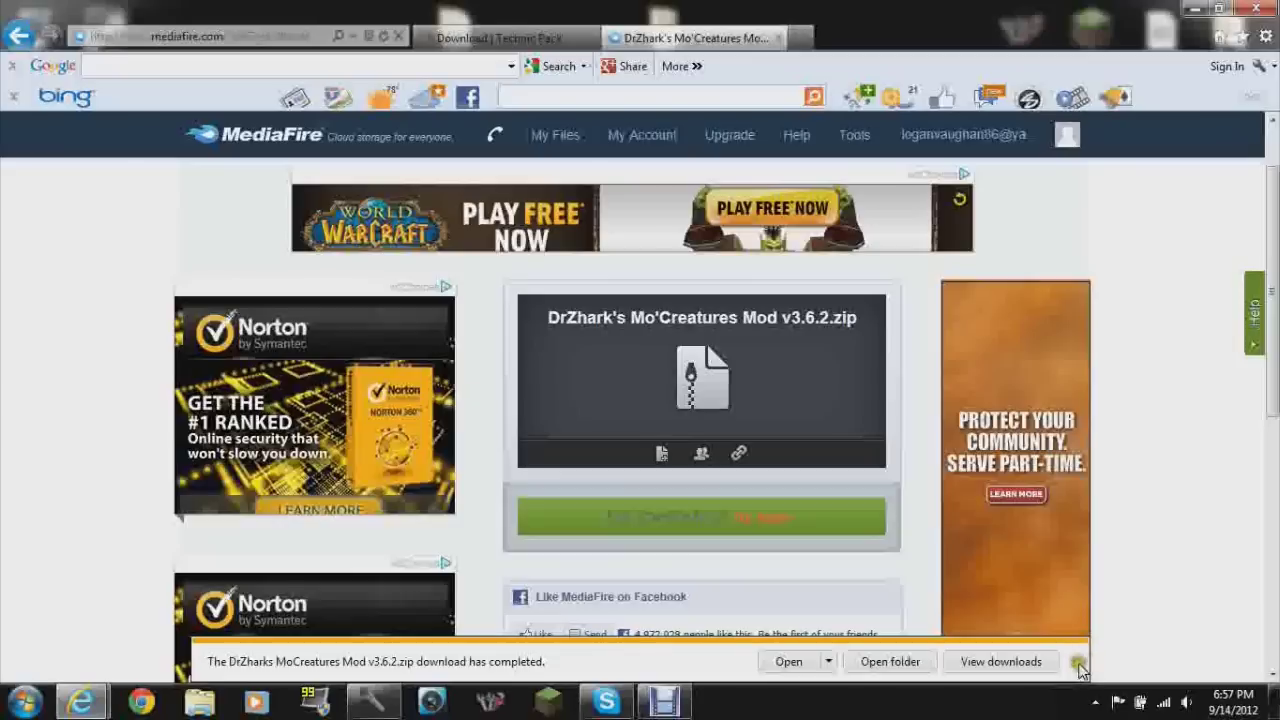
click(777, 39)
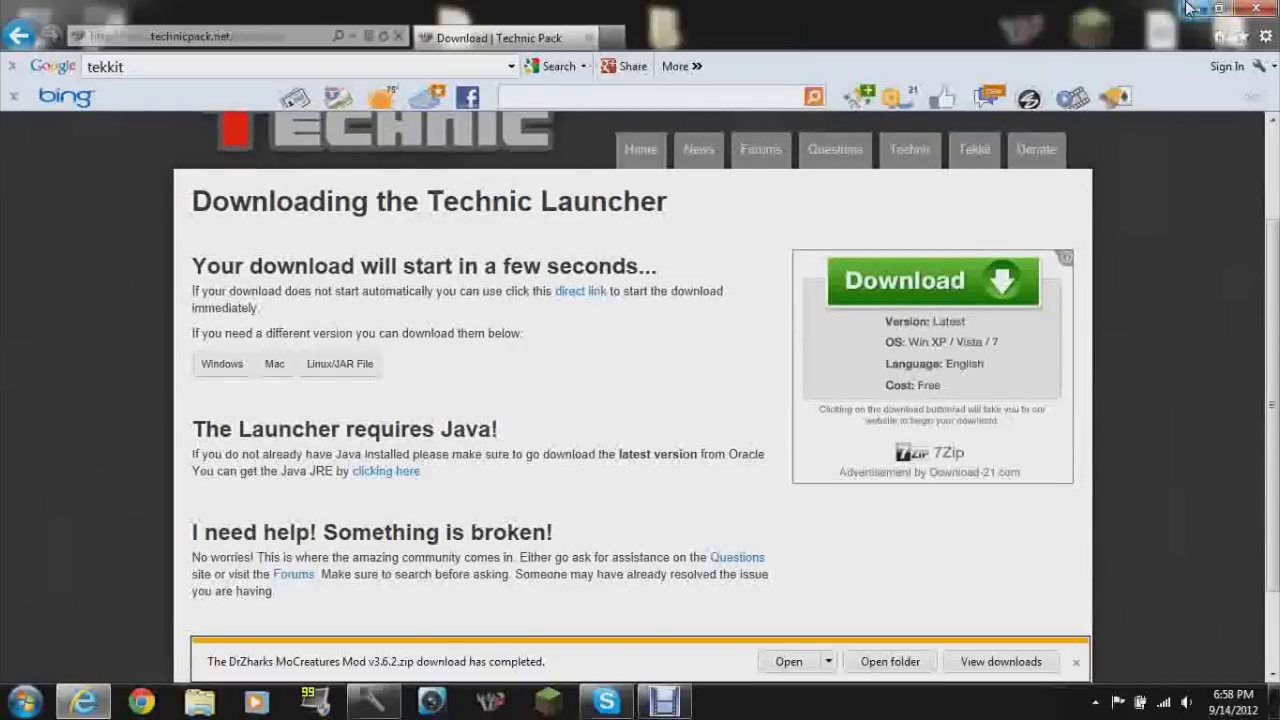
click(1234, 12)
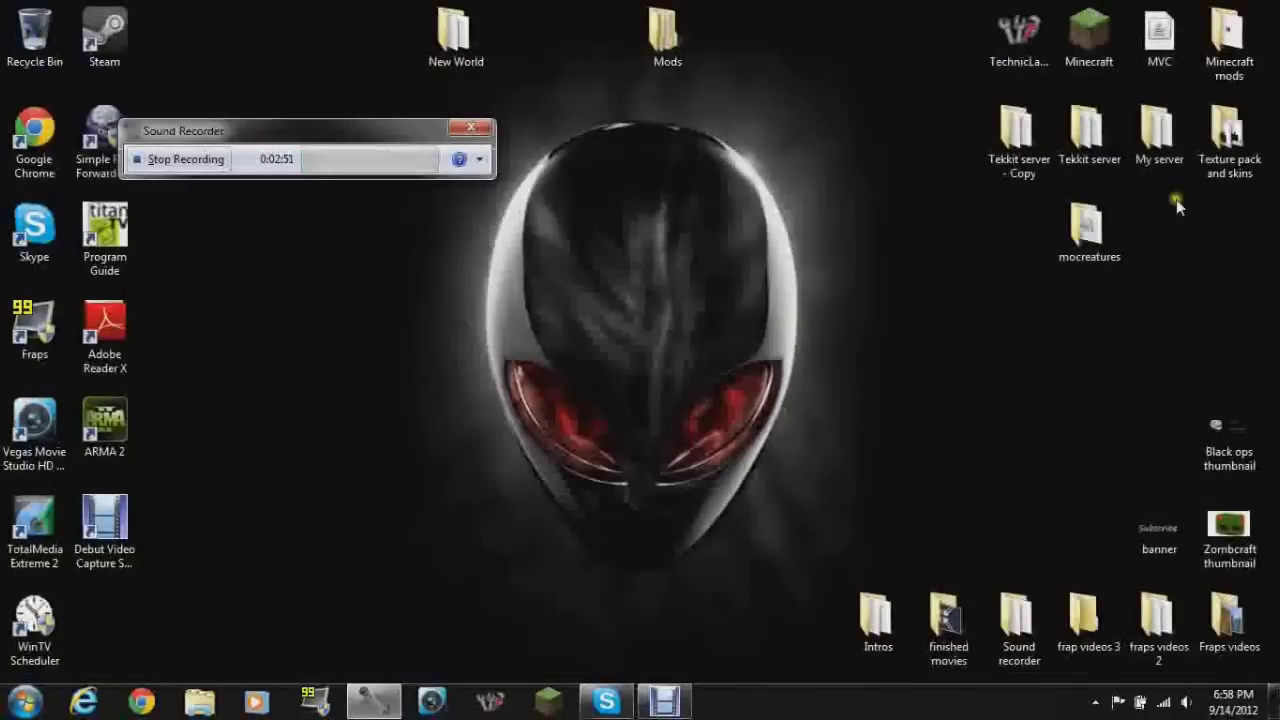
Move the DrZharks MoCreatures Mod v3.6.2 archive from the Downloads folder to the desktop and select it there.
click(199, 701)
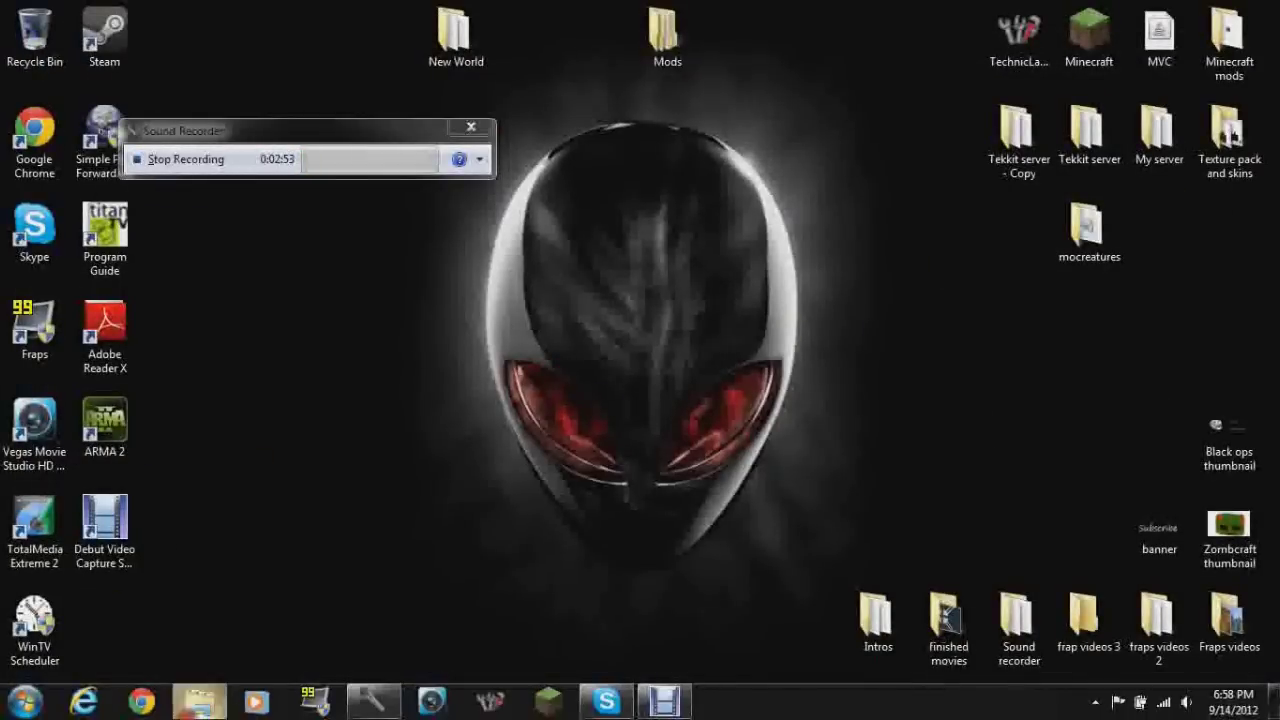
click(455, 237)
drag(612, 238, 272, 378)
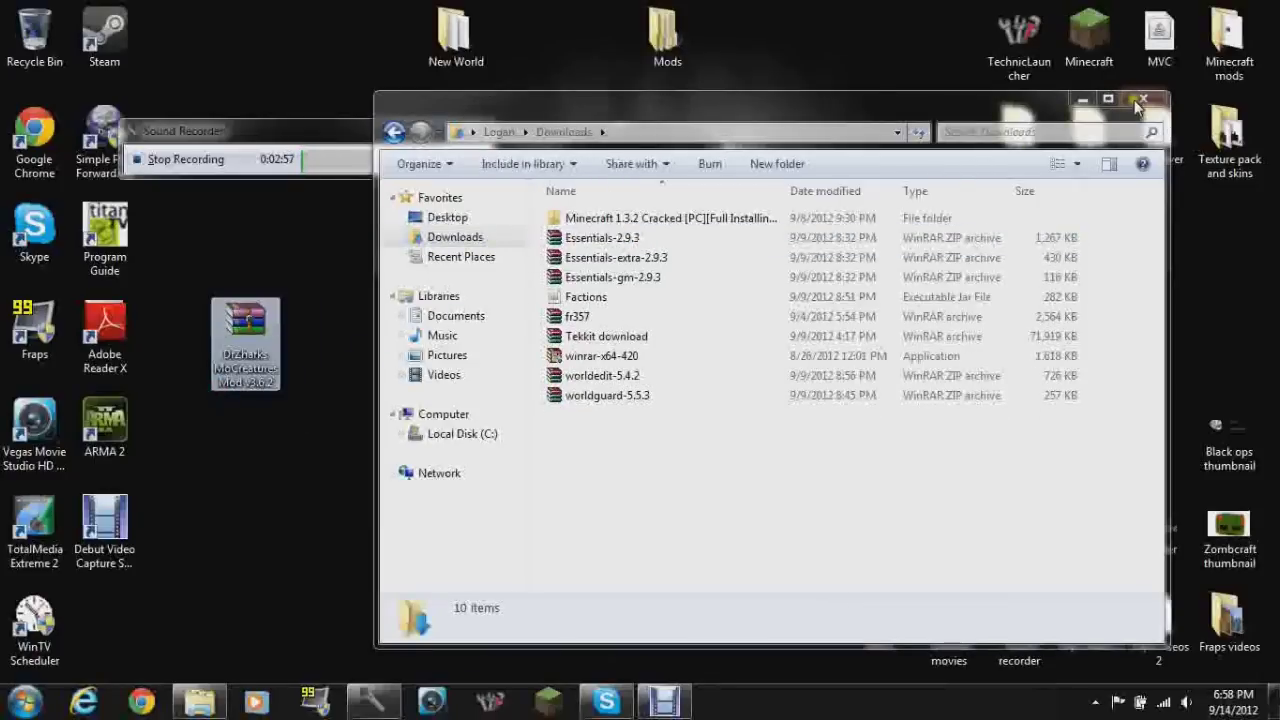
click(1142, 99)
click(245, 322)
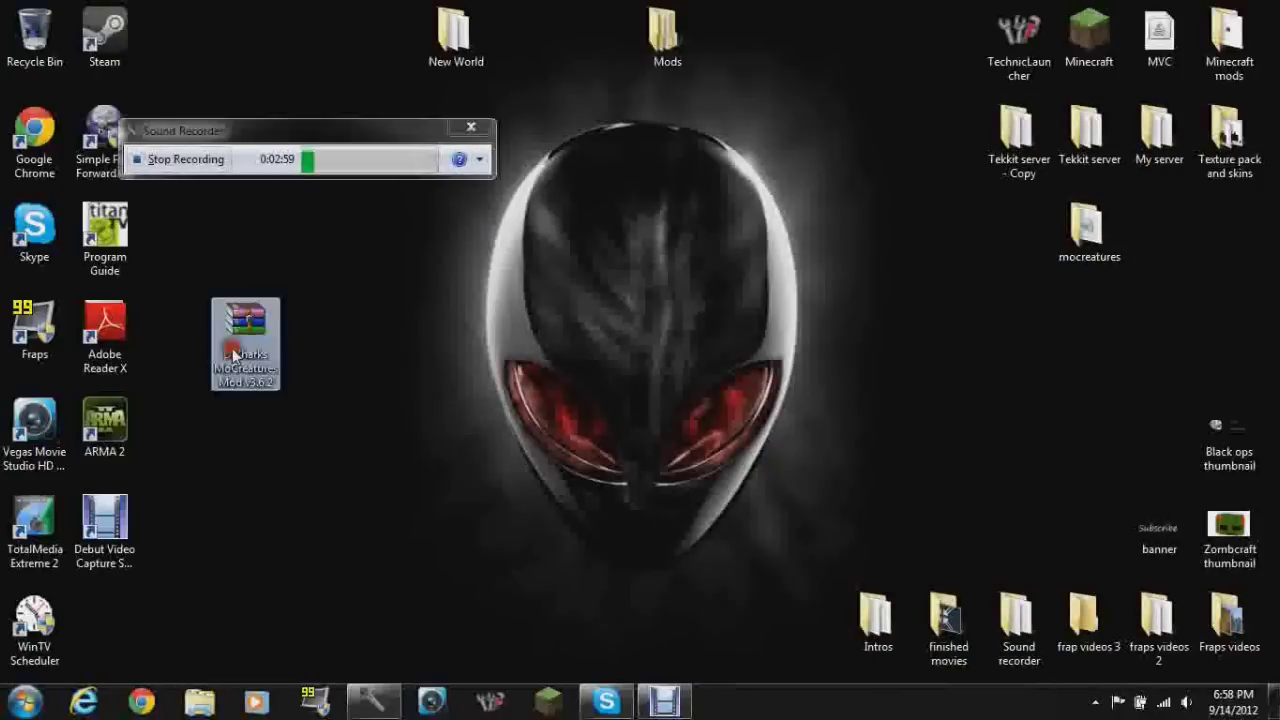
Find the Roaming folder with %appdata% and open the tekkit folder inside .techniclauncher.
click(203, 705)
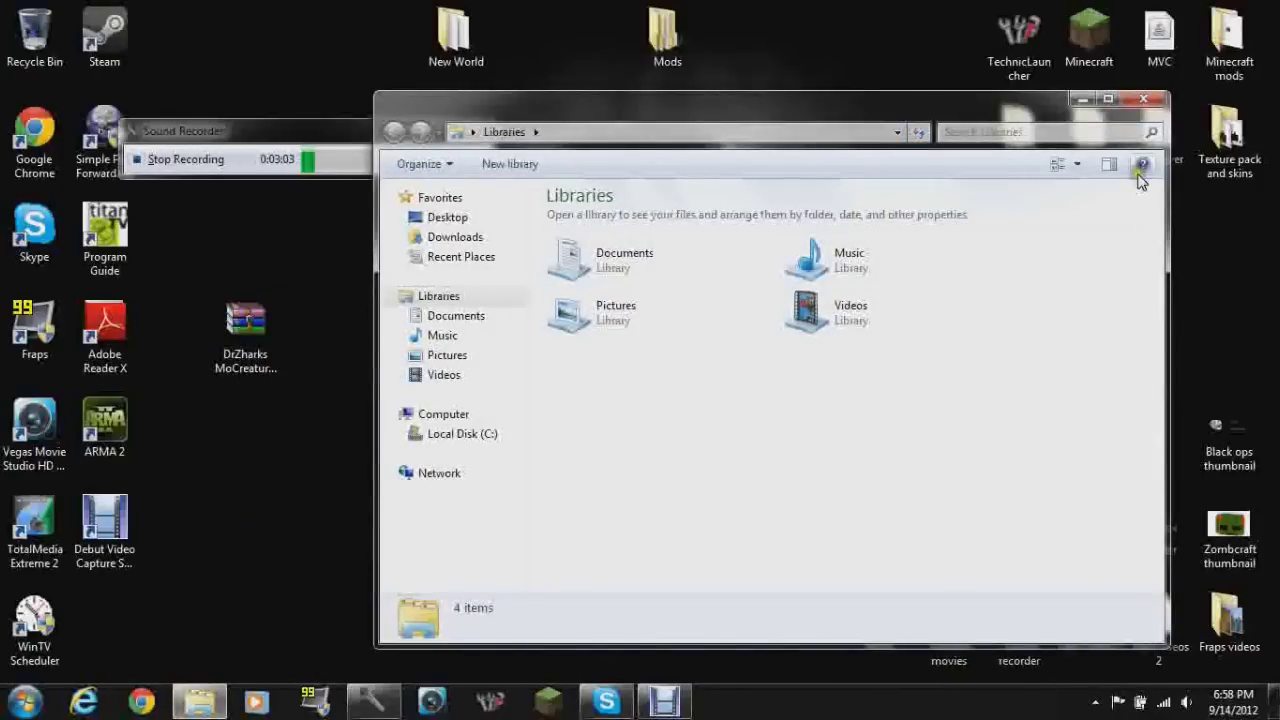
click(1141, 101)
key(super)
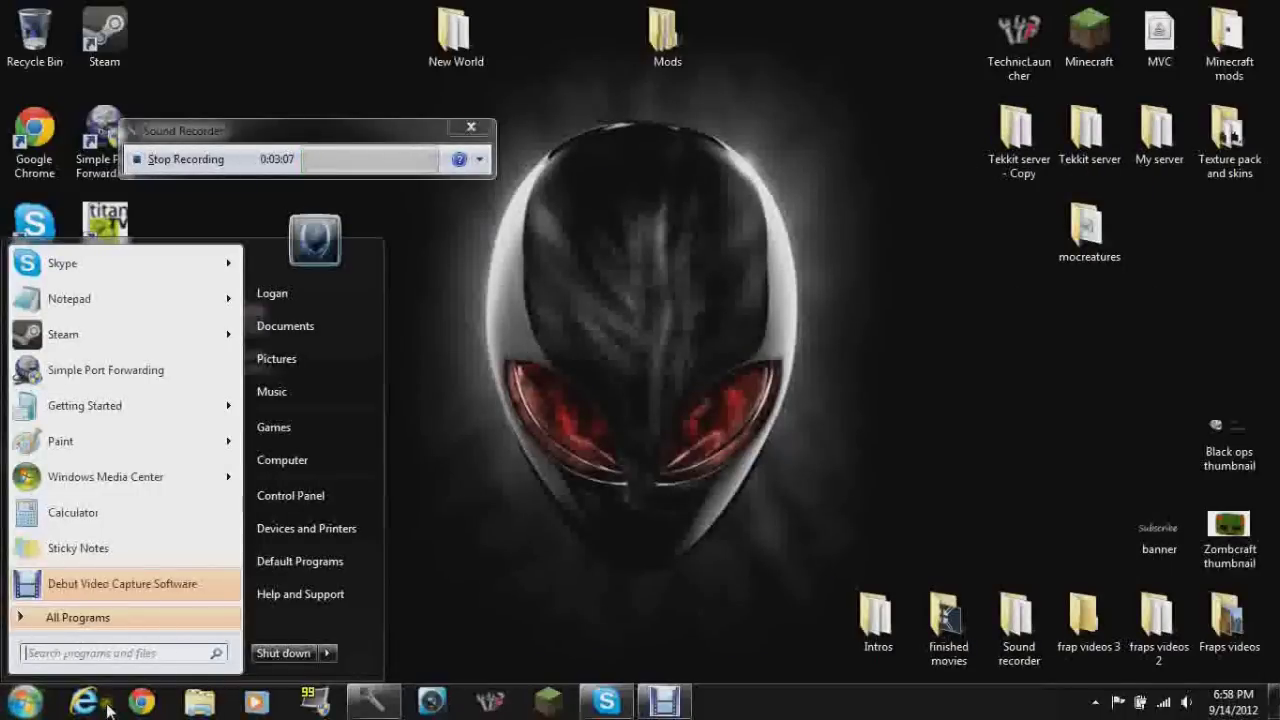
text(%)
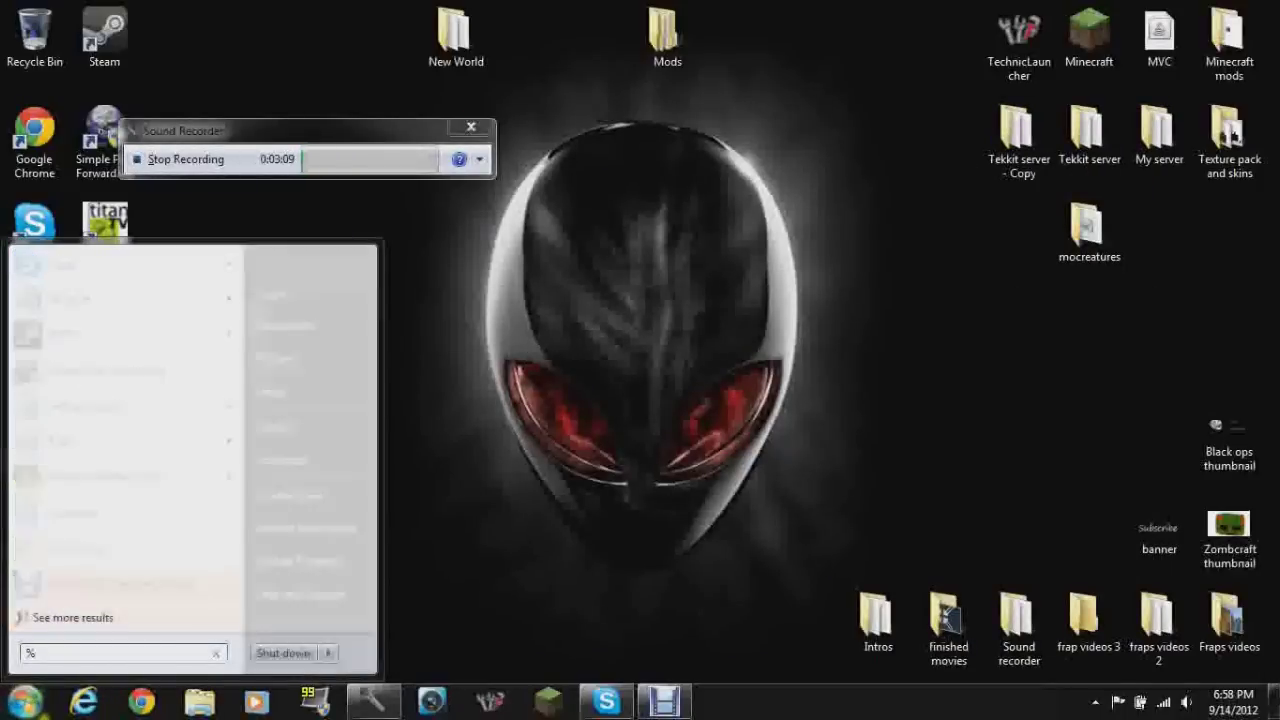
text(appdata%)
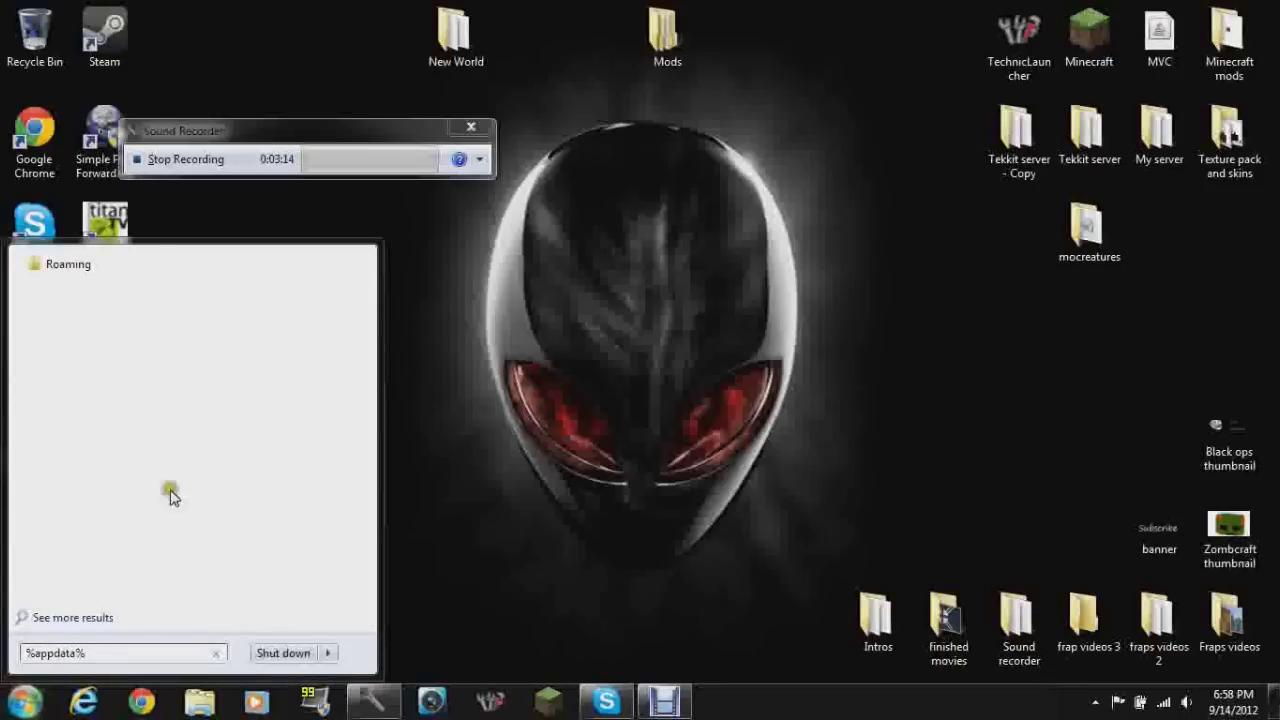
click(120, 263)
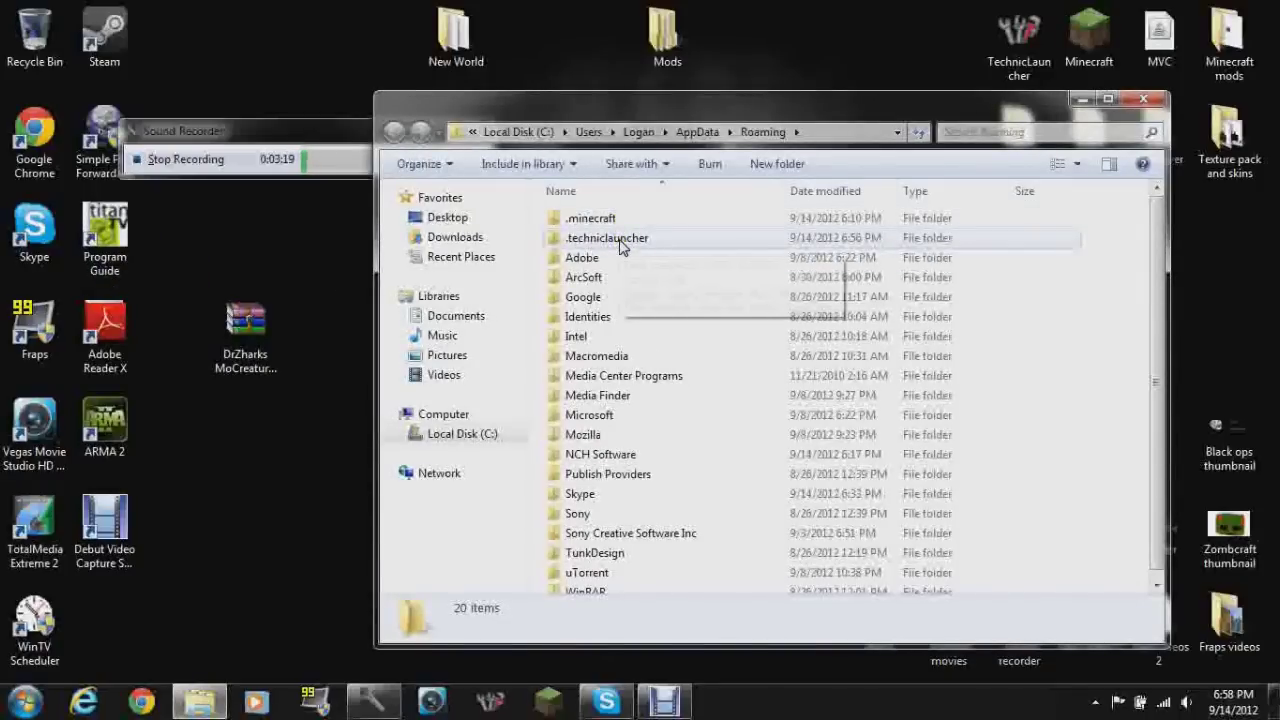
double_click(620, 243)
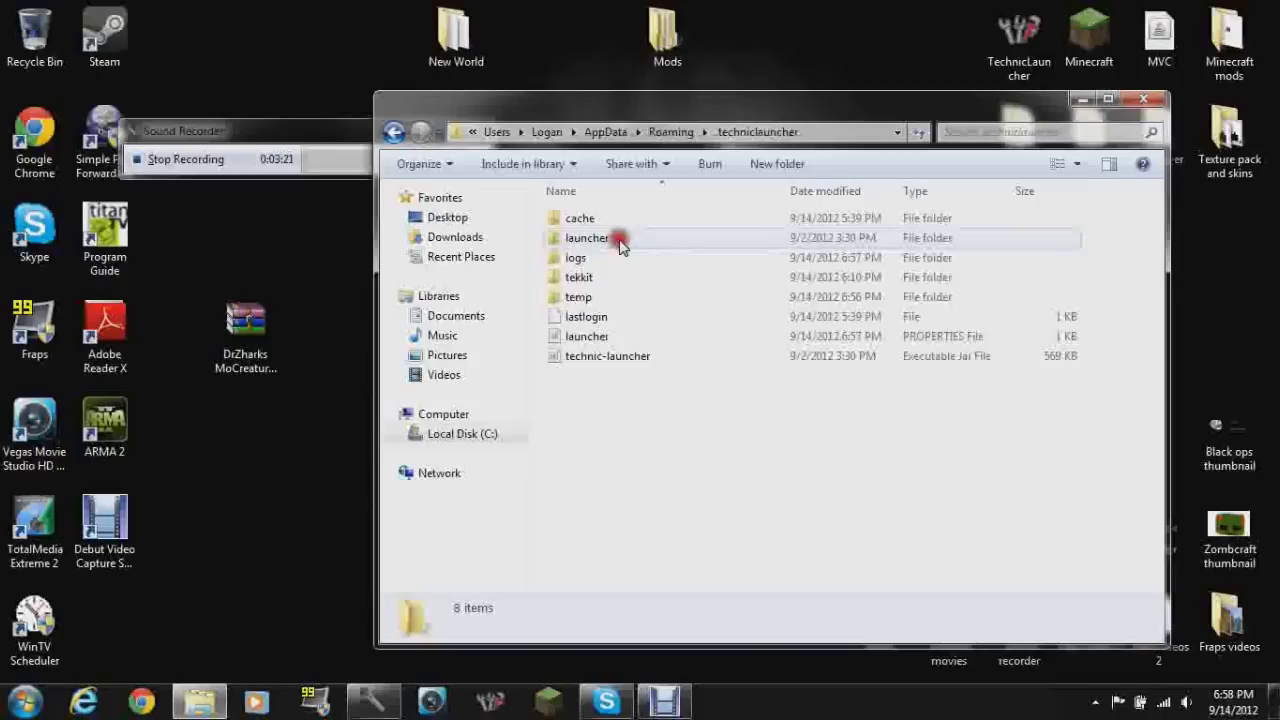
double_click(580, 278)
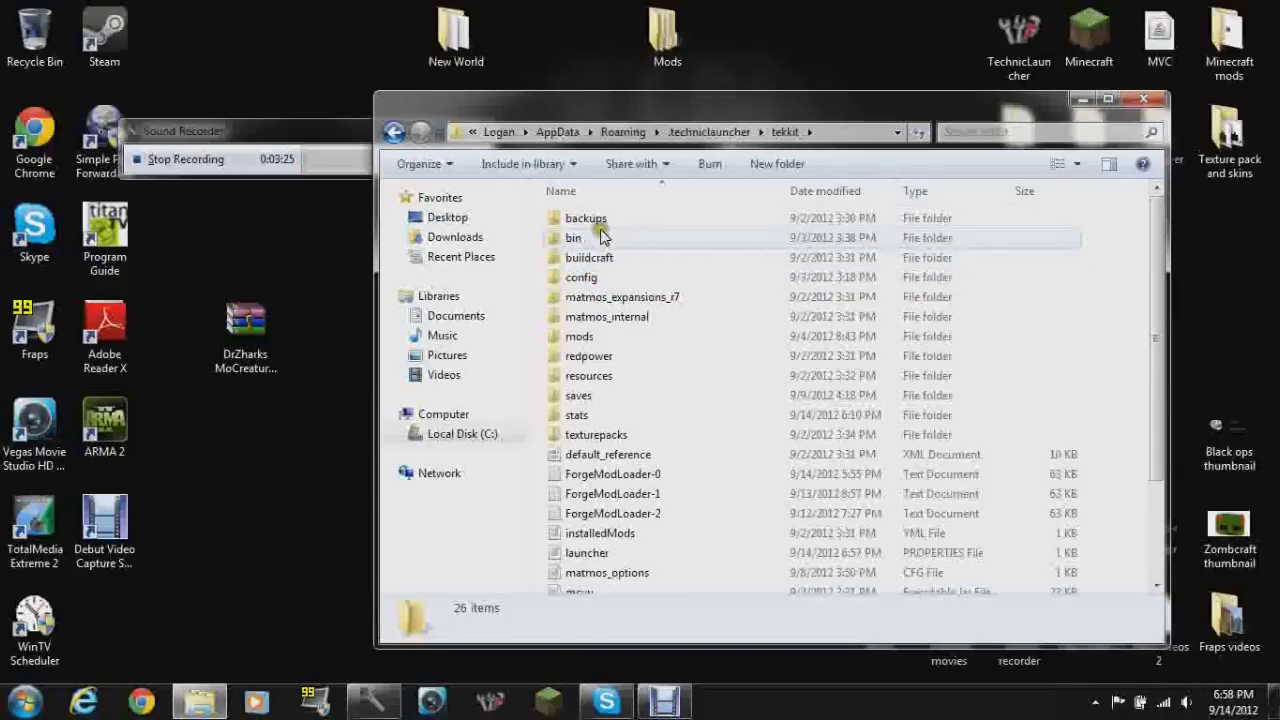
Look through the tekkit folder, including its texturepacks and bin subfolders, and return to the tekkit folder.
scroll(595, 300, down, 2)
scroll(600, 470, up, 2)
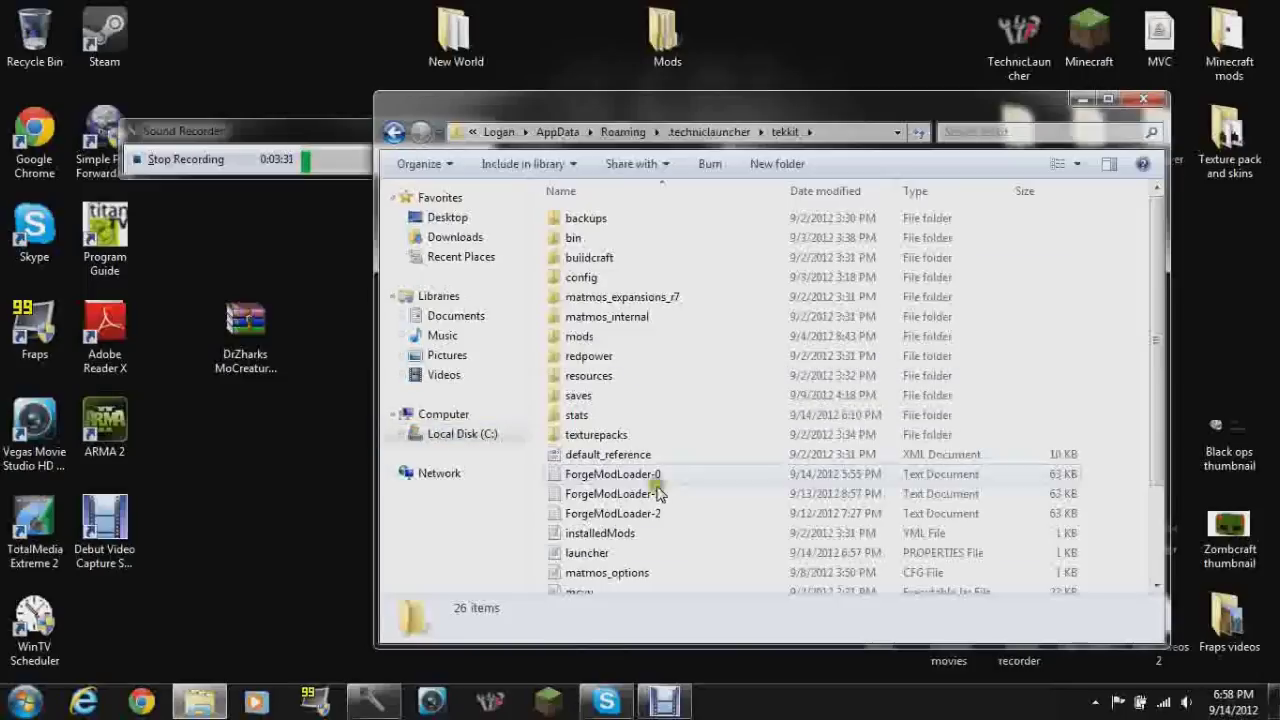
double_click(615, 440)
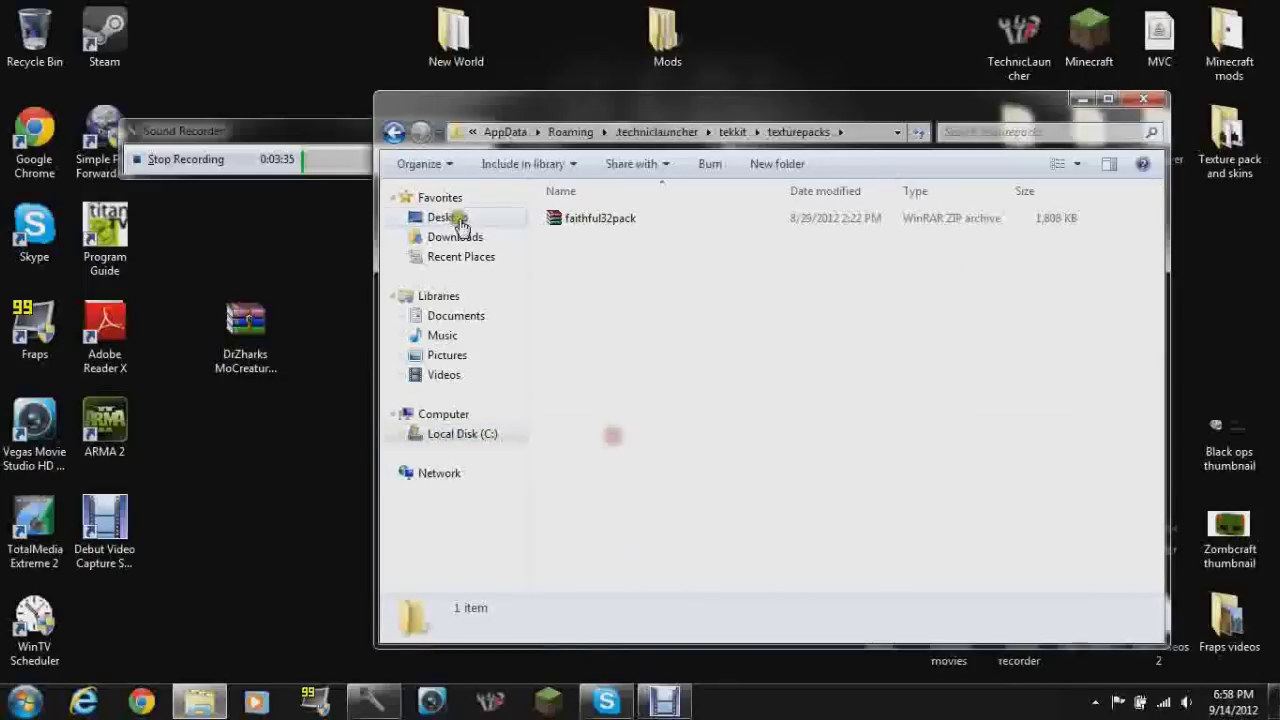
click(403, 137)
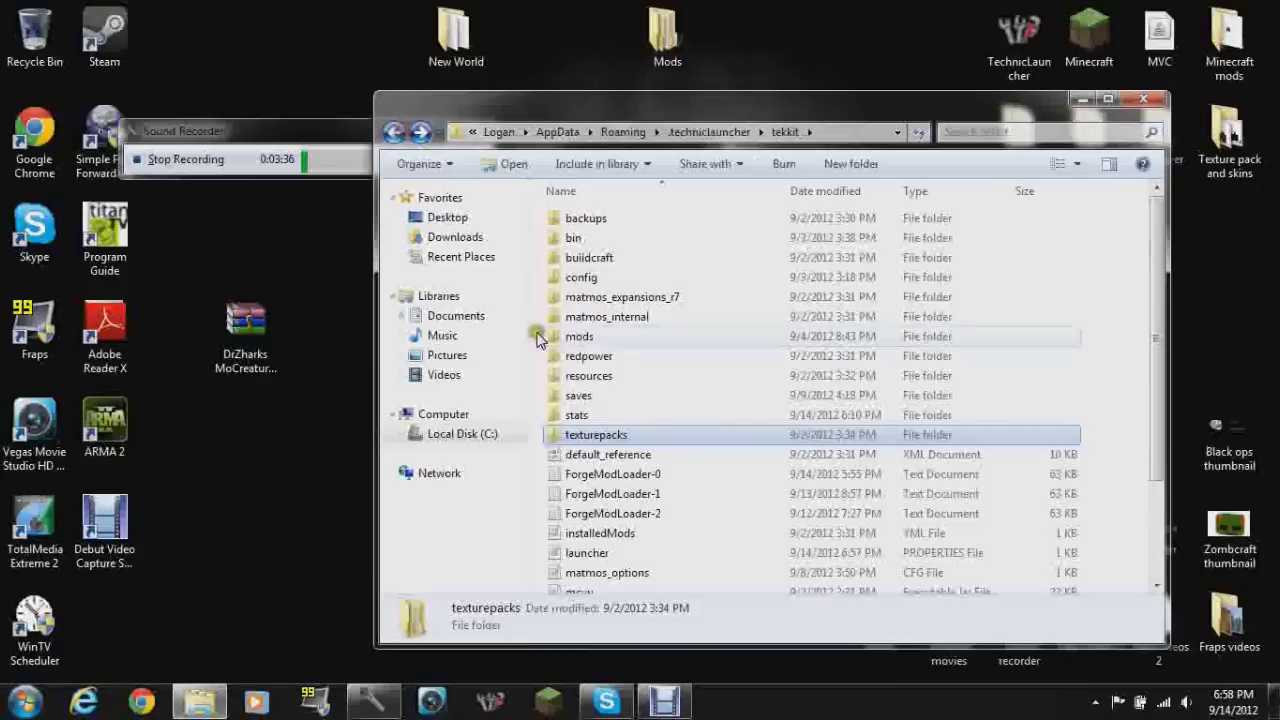
click(584, 398)
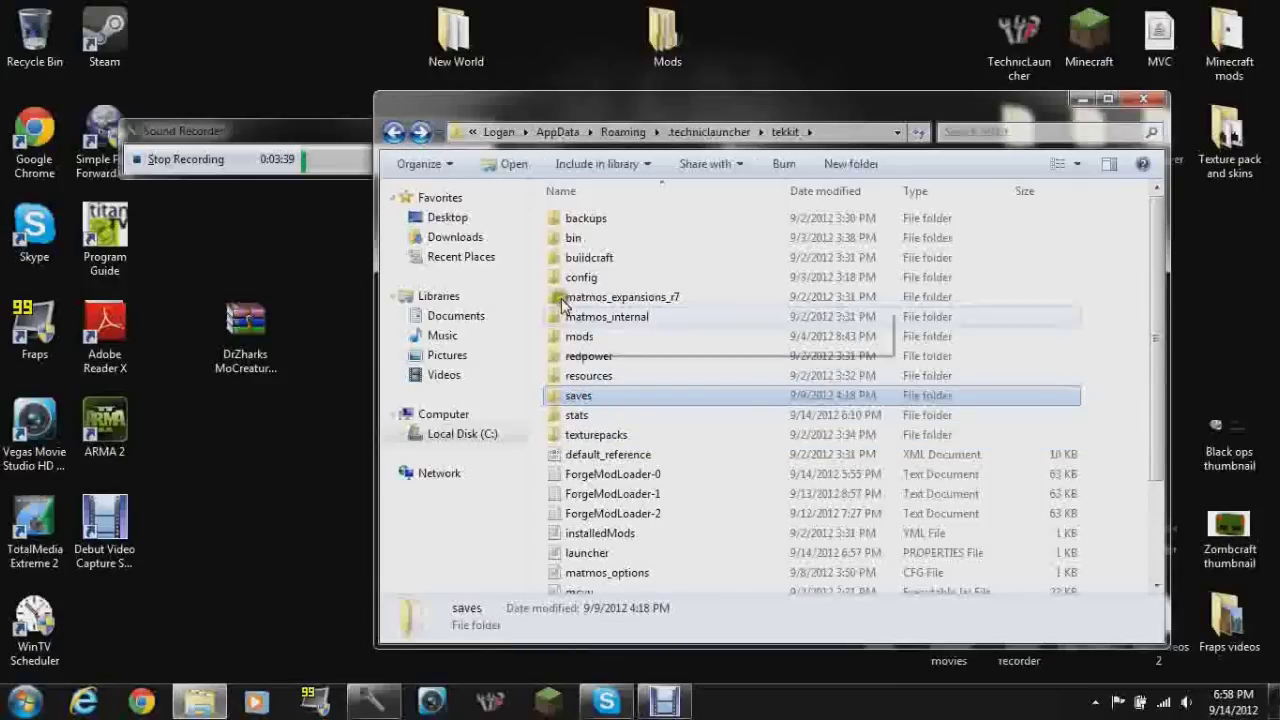
double_click(580, 240)
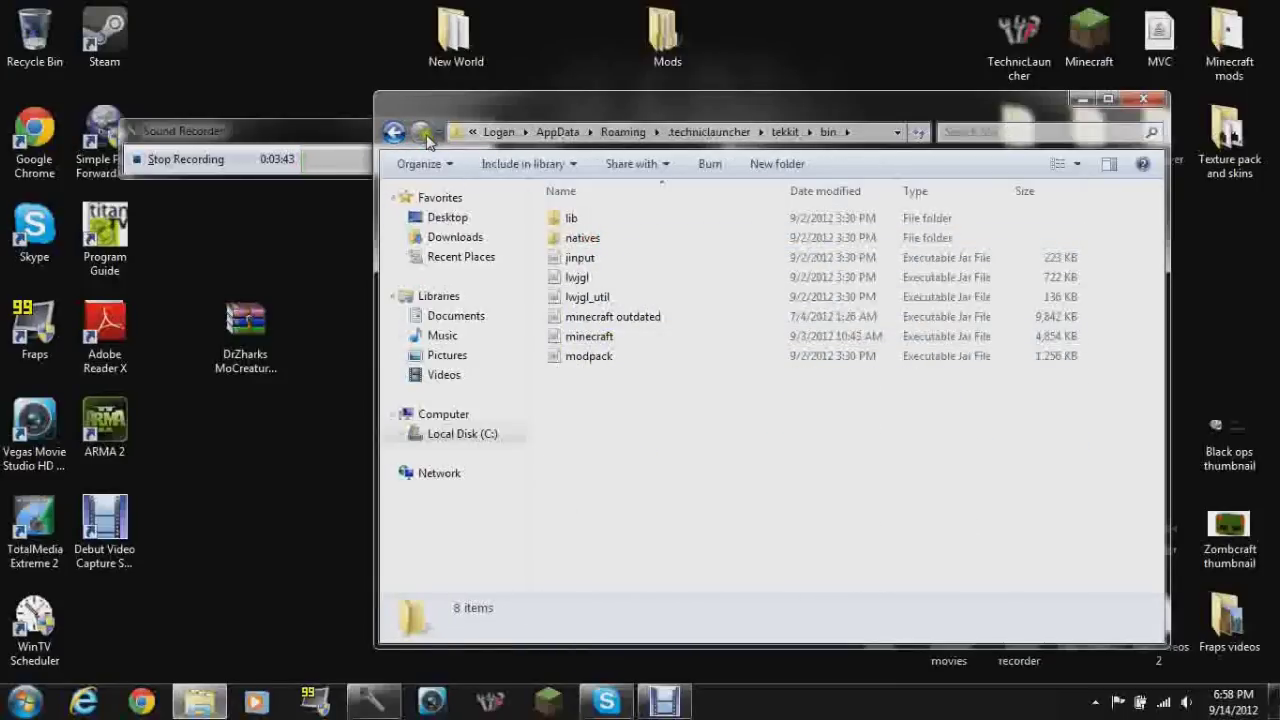
click(394, 132)
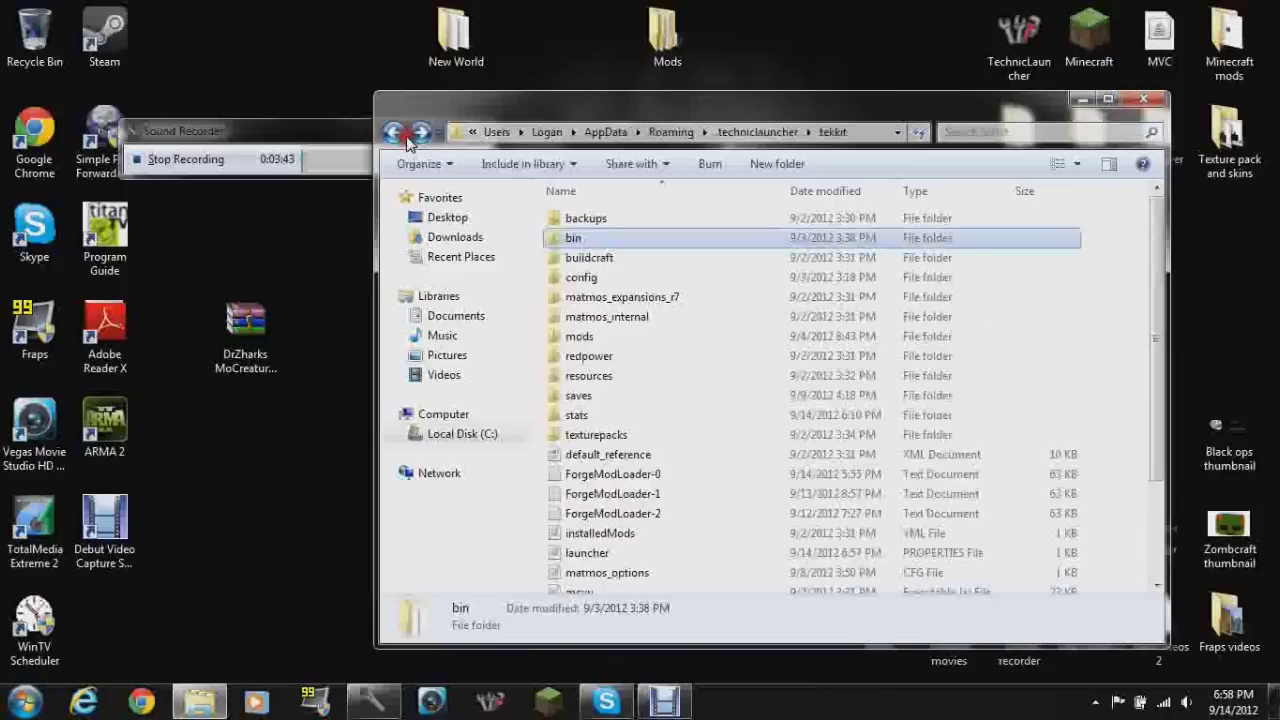
Examine the DrZharks MoCreatures Mod v3.6.2 and CustomMobSpawner 1.5.1 archives in the tekkit mods folder.
double_click(590, 340)
scroll(725, 445, down, 3)
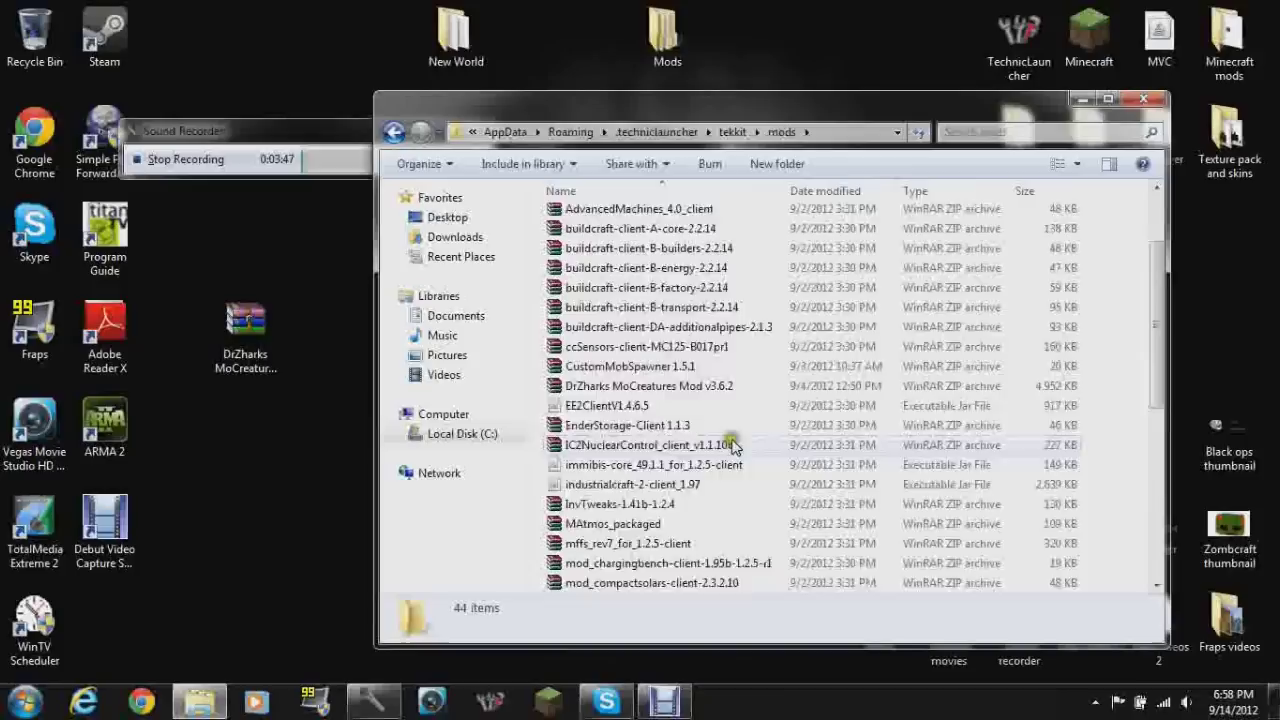
scroll(705, 459, up, 1)
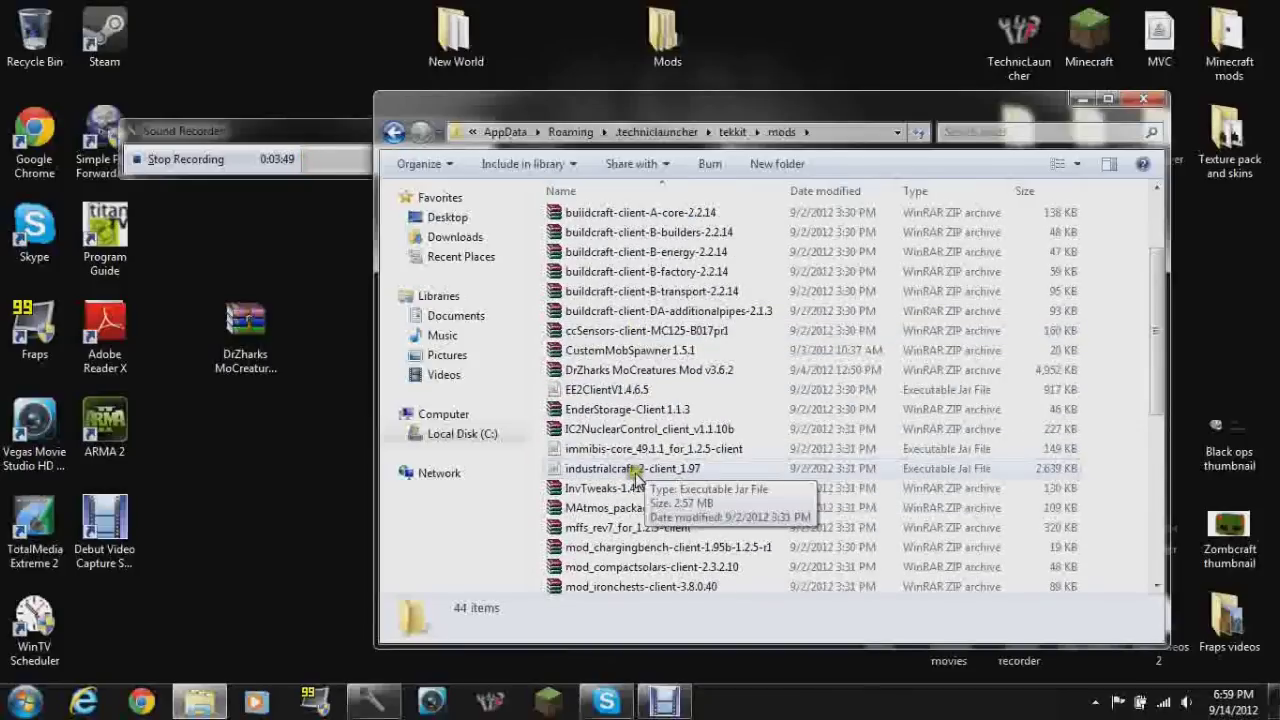
click(607, 372)
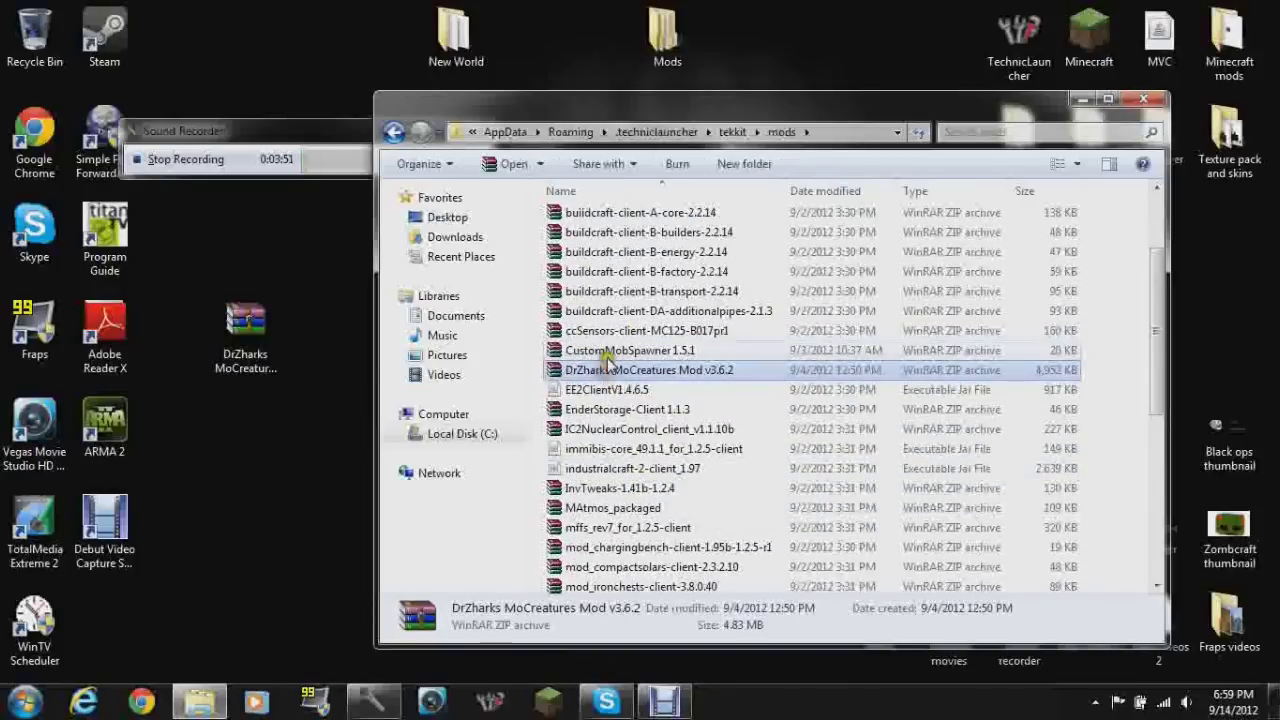
click(612, 352)
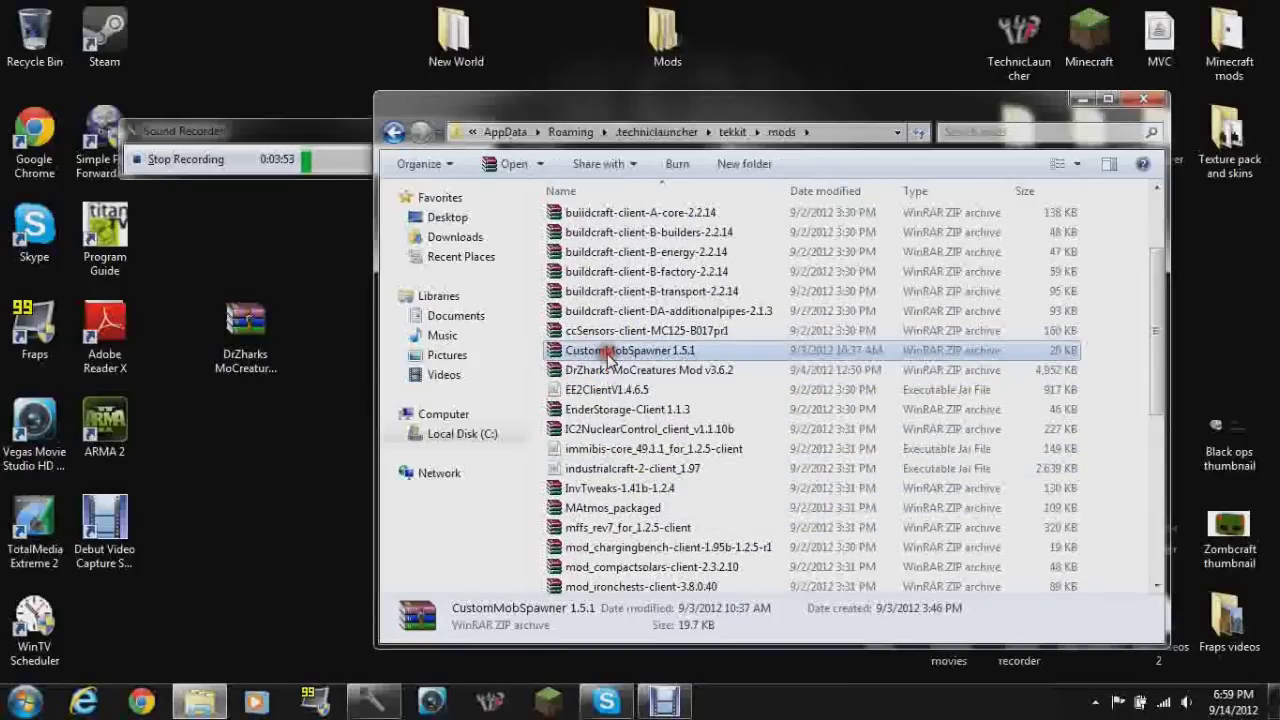
click(620, 370)
click(612, 352)
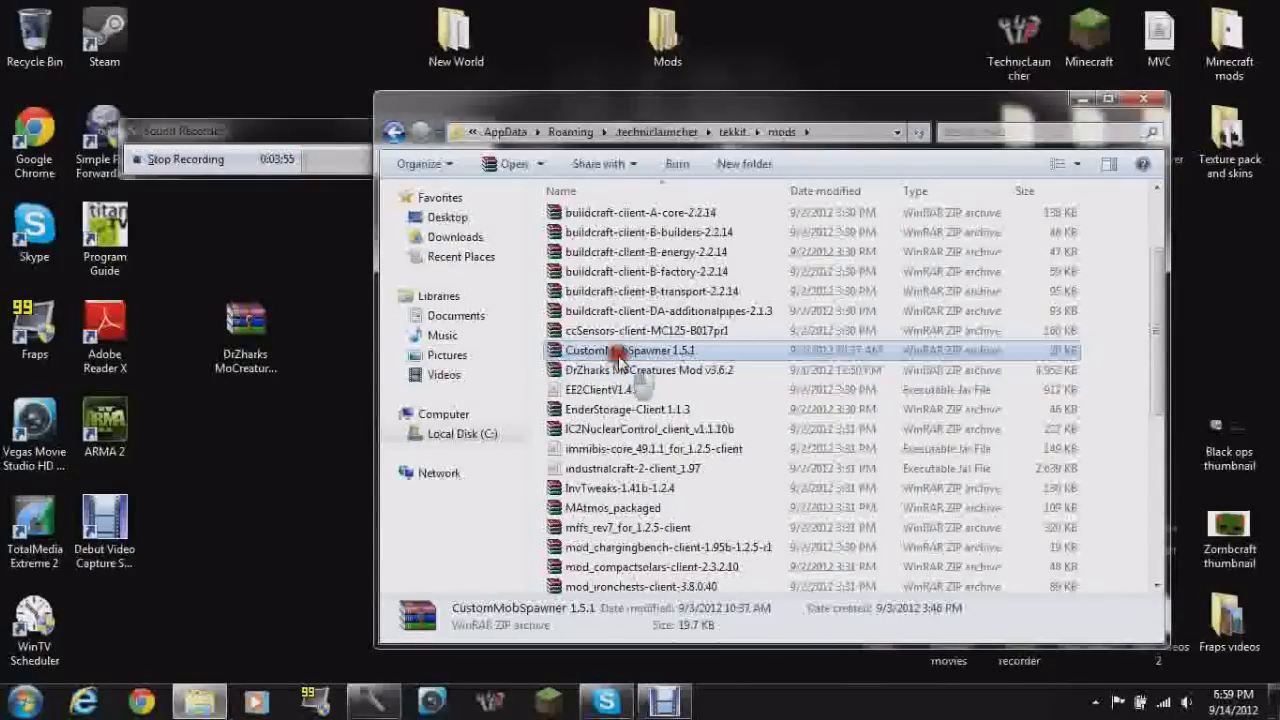
Open the minecraft jar file from the tekkit bin folder as an archive in WinRAR.
click(394, 134)
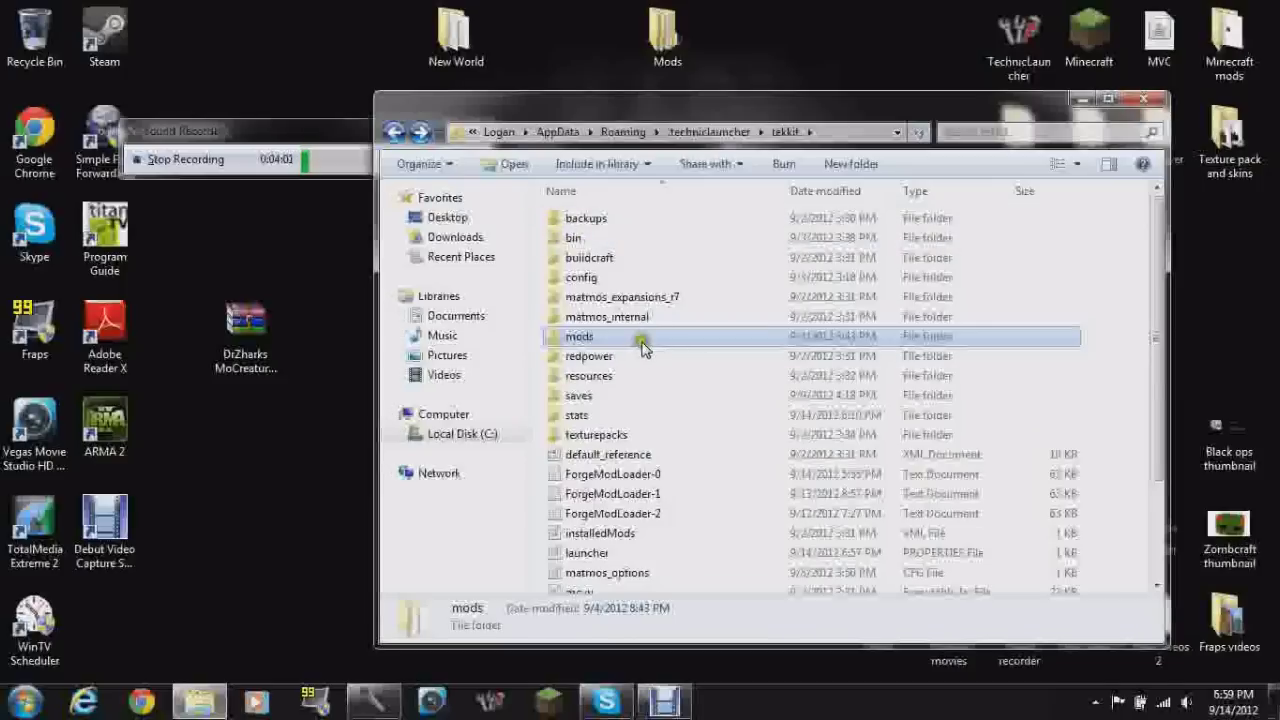
double_click(585, 238)
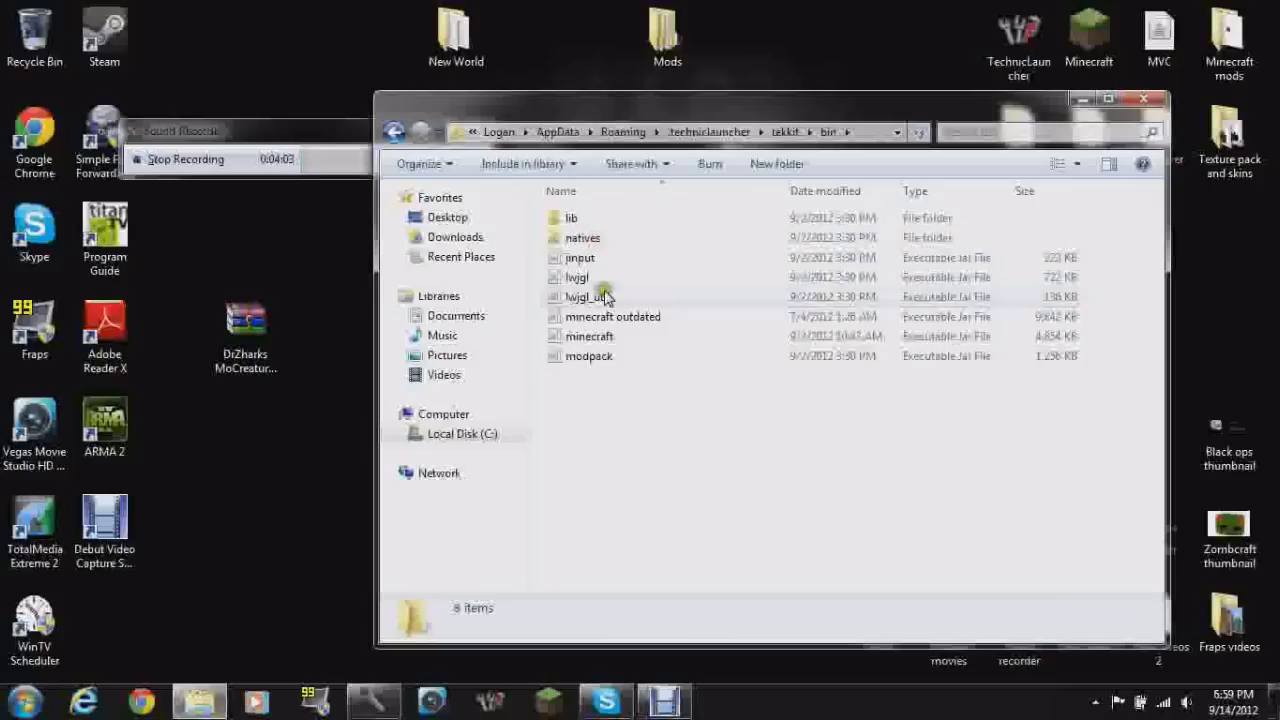
click(613, 337)
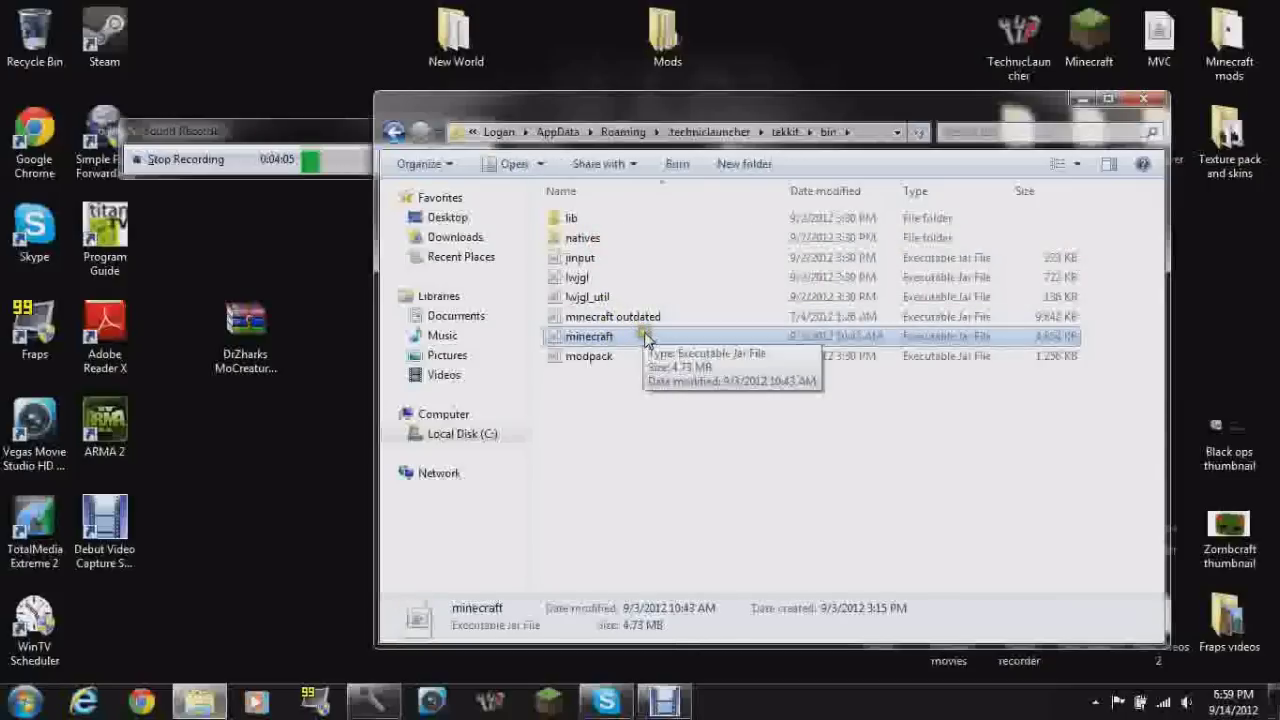
right_click(676, 336)
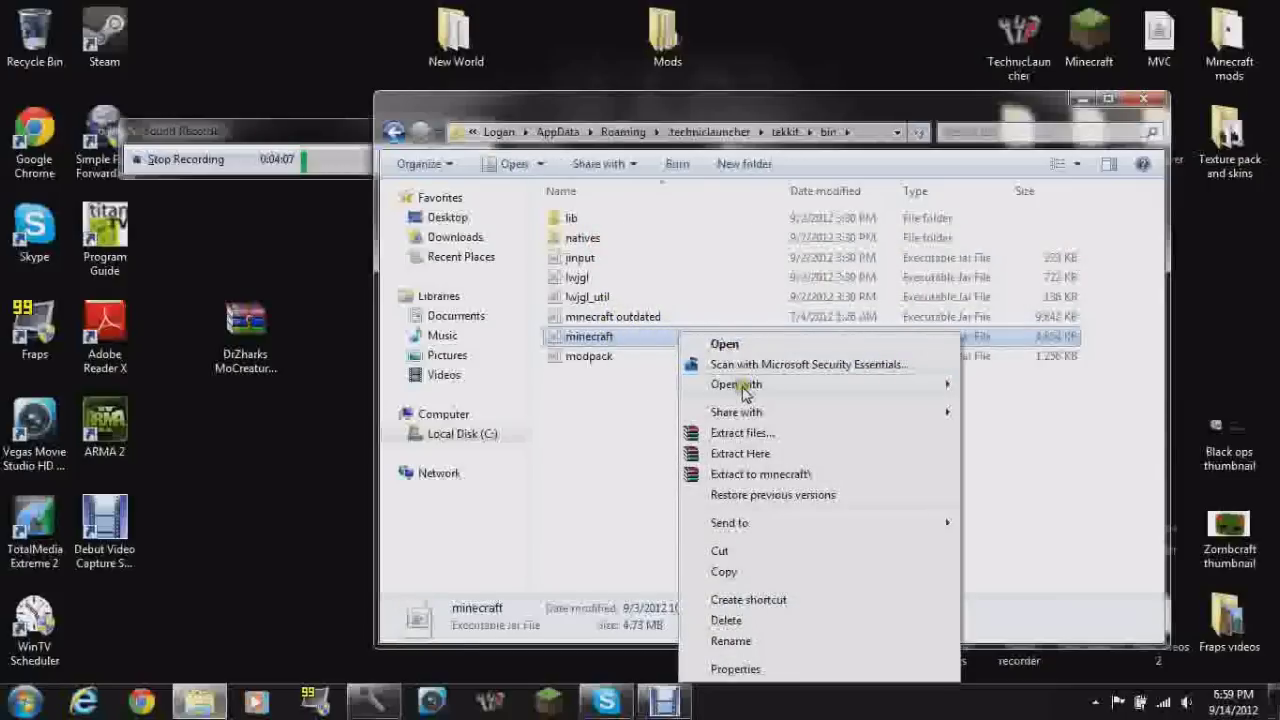
mouse_move(940, 390)
click(1015, 406)
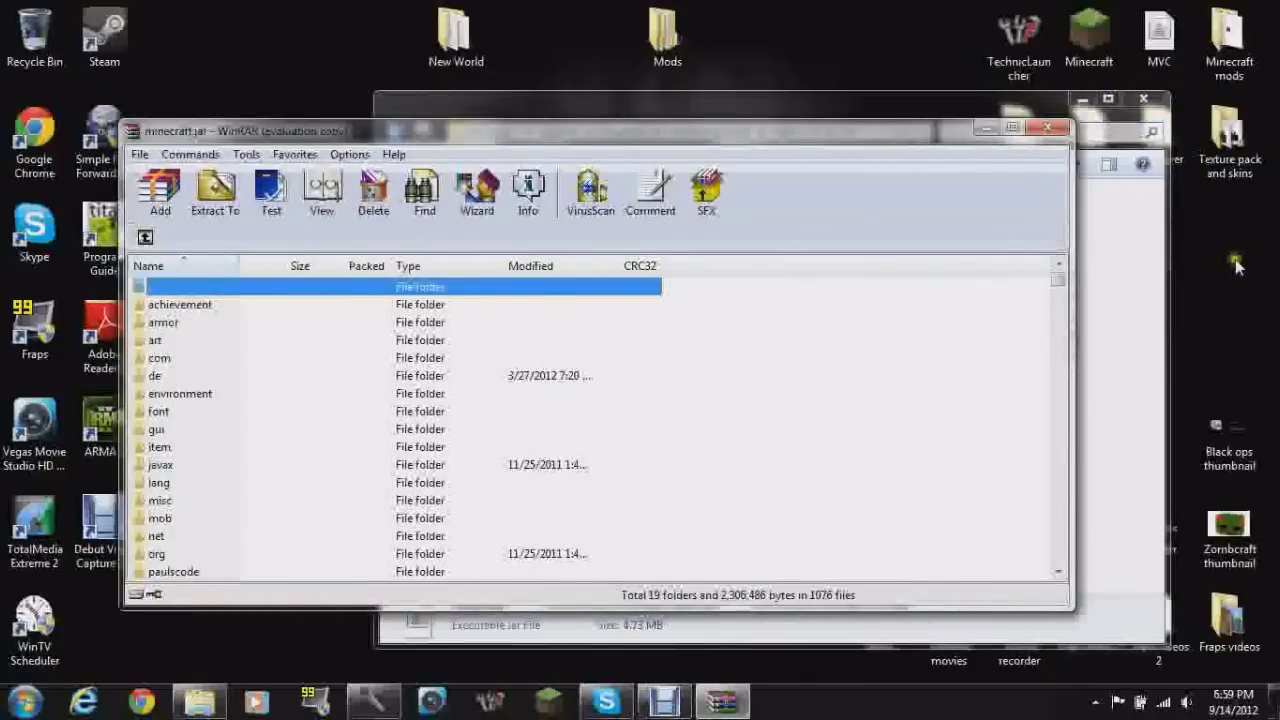
Open the GuiAPI-0.14.2-1.2.5 archive from the desktop's Minecraft mods folder beside minecraft.jar and select all its files.
double_click(1215, 68)
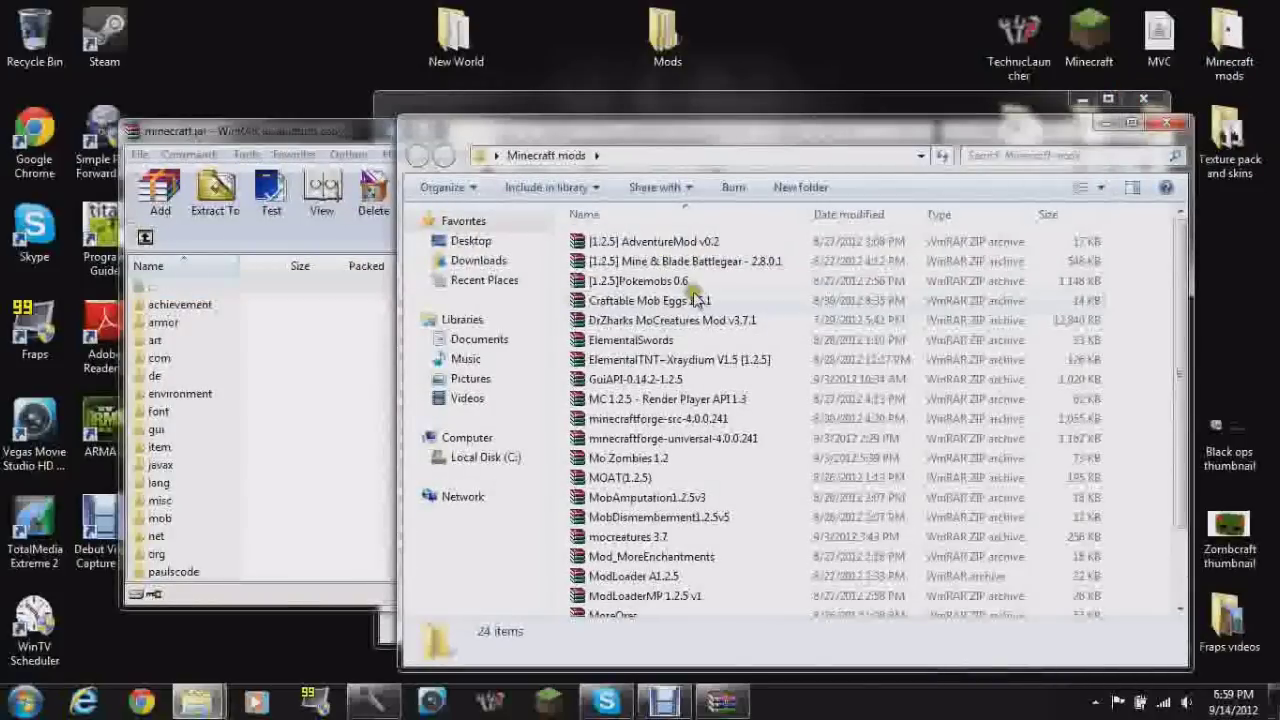
scroll(680, 305, down, 1)
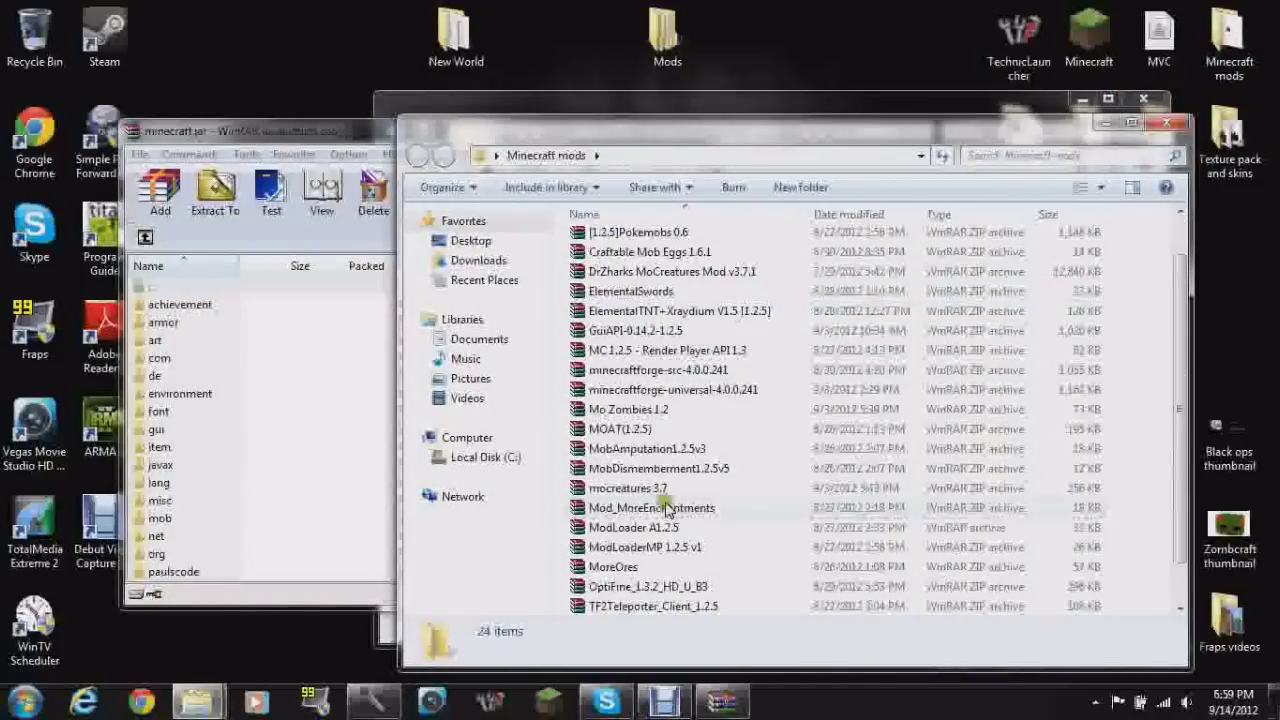
scroll(660, 527, down, 1)
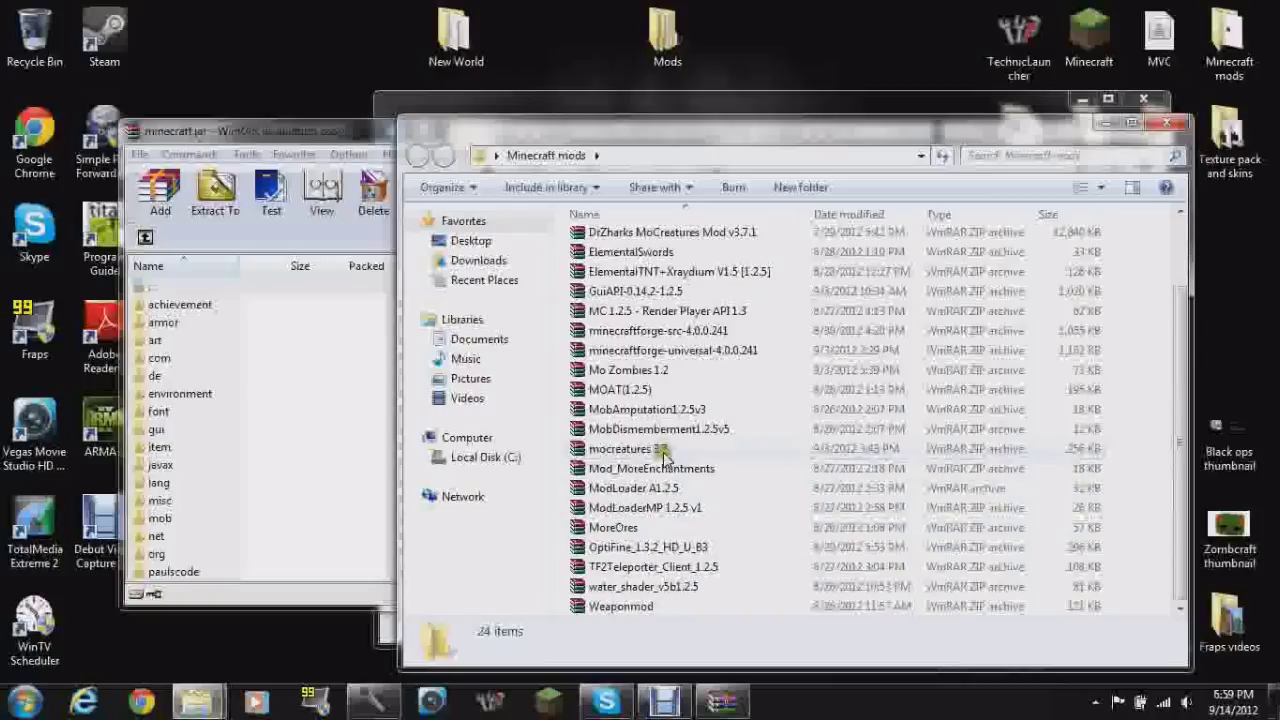
double_click(650, 291)
drag(751, 129, 1076, 128)
click(1057, 312)
drag(1058, 312, 523, 710)
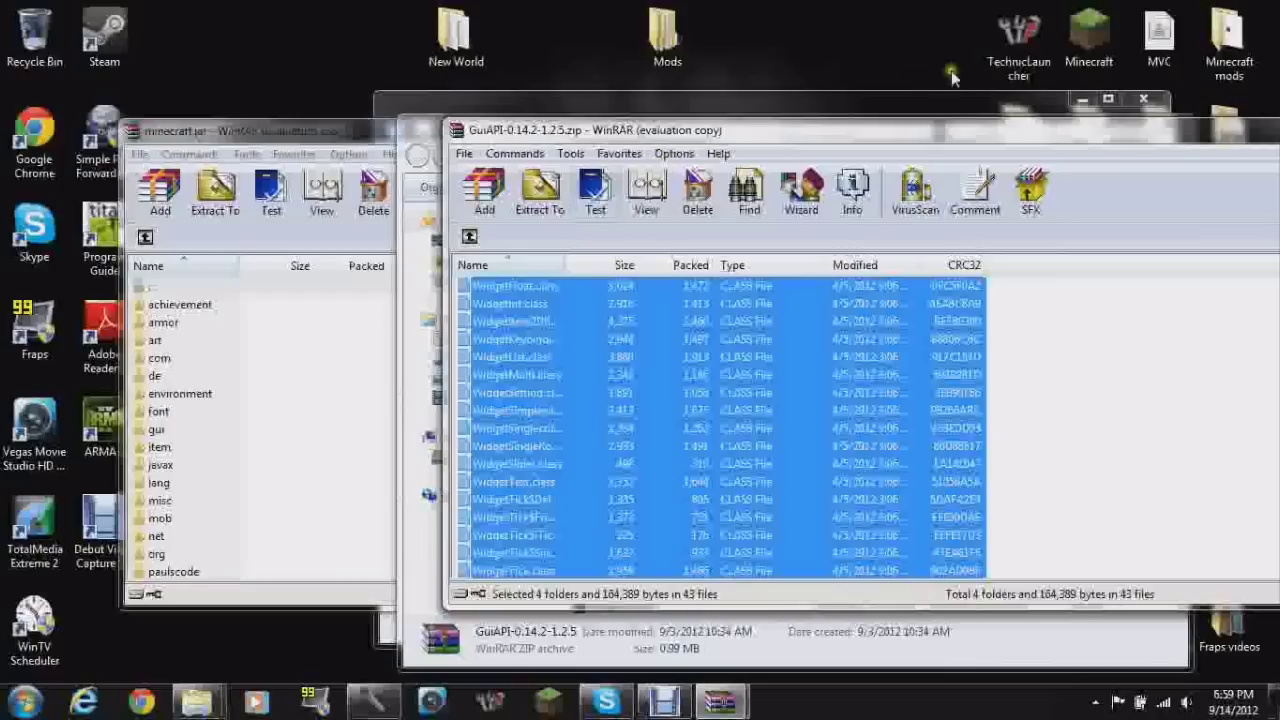
Close the GuiAPI archive, the Minecraft mods folder and the minecraft.jar archive without adding any files.
drag(1113, 137, 720, 149)
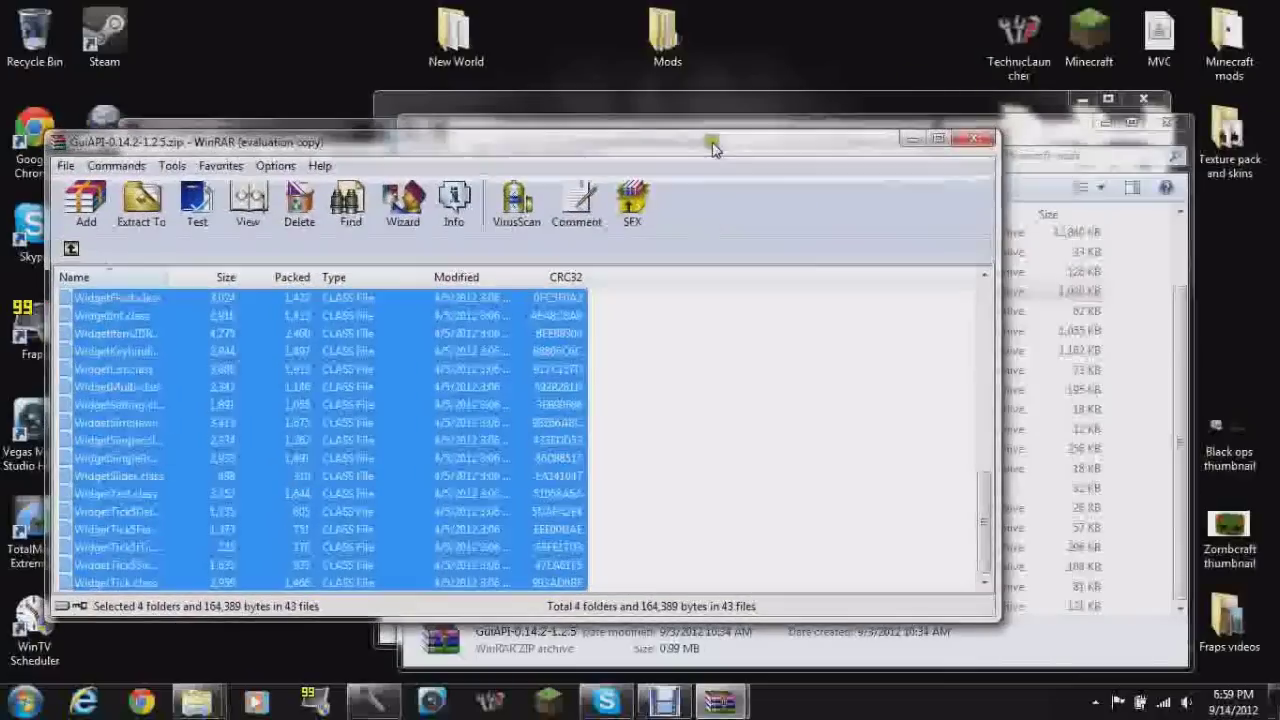
click(975, 143)
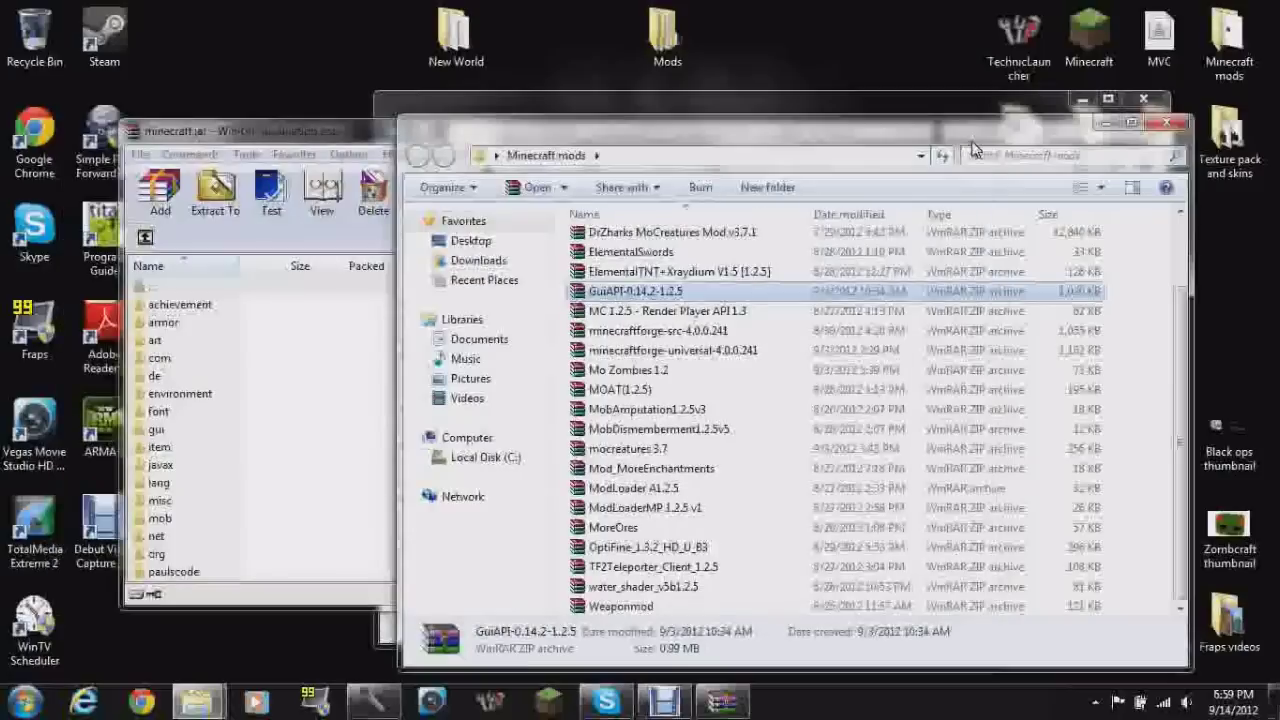
click(1167, 124)
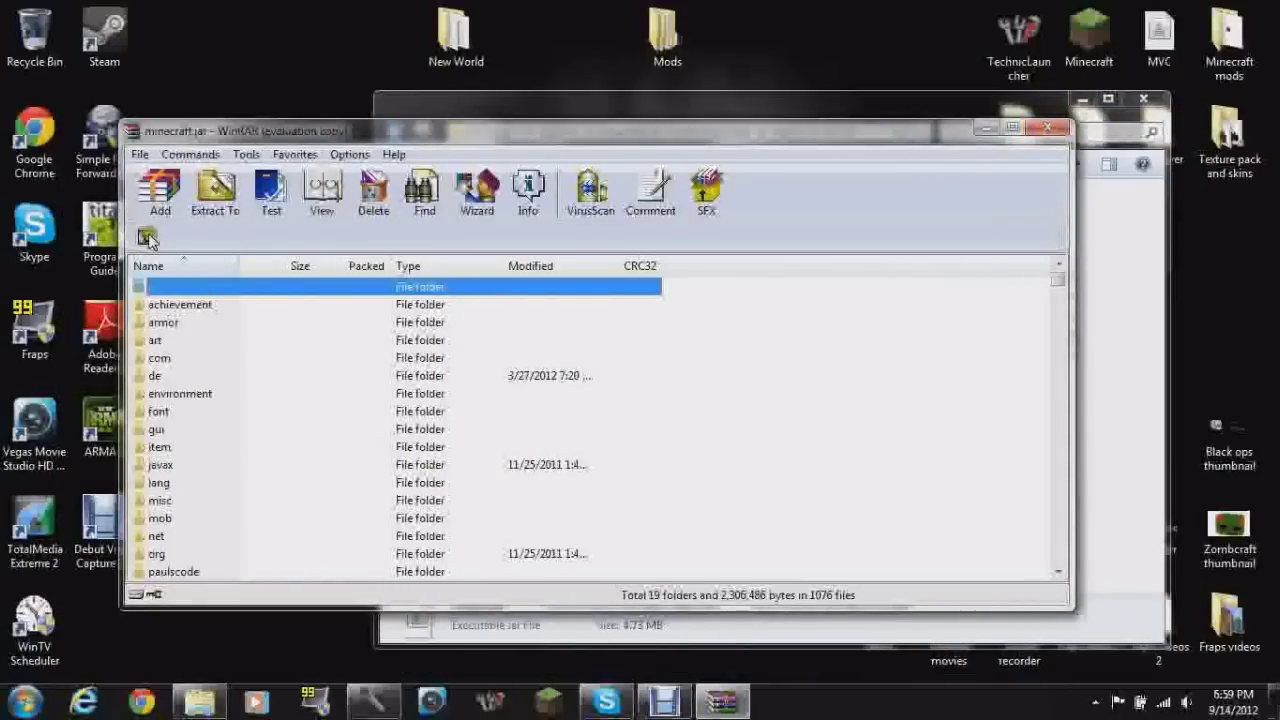
click(1049, 128)
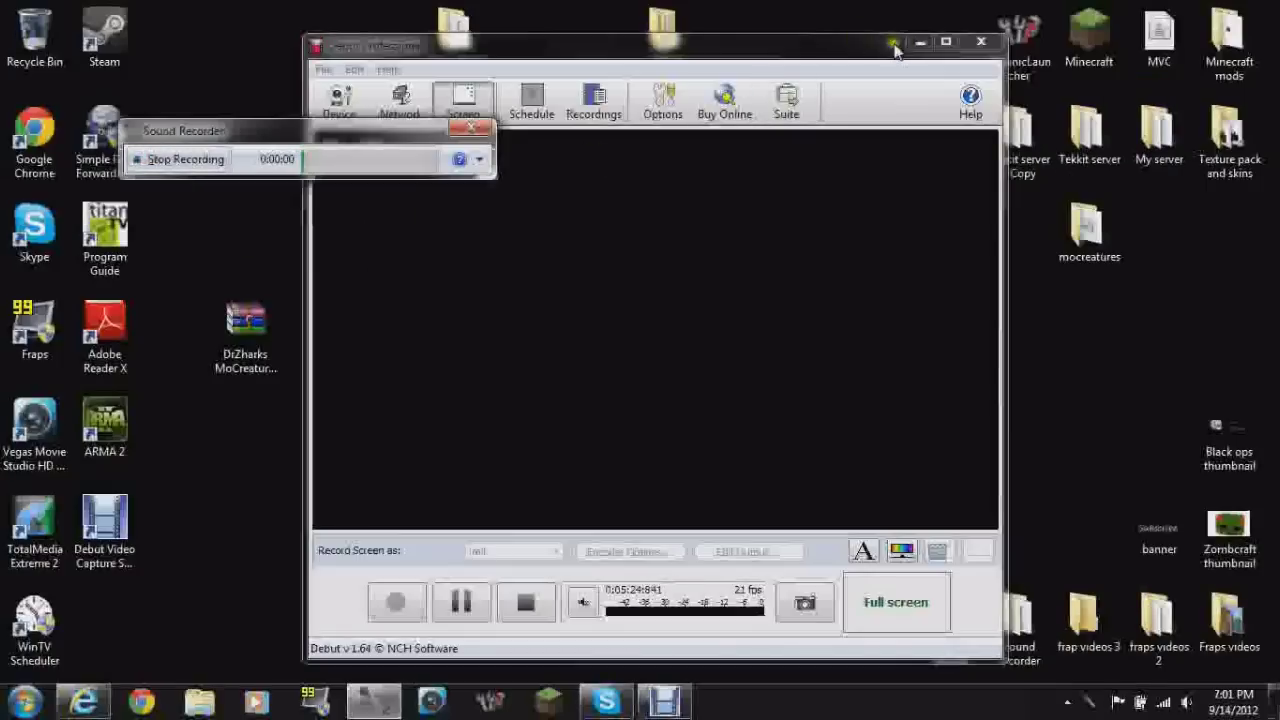
Clear the desktop, switch to Internet Explorer and look over the MediaFire download page for Tekkit download.rar.
click(897, 43)
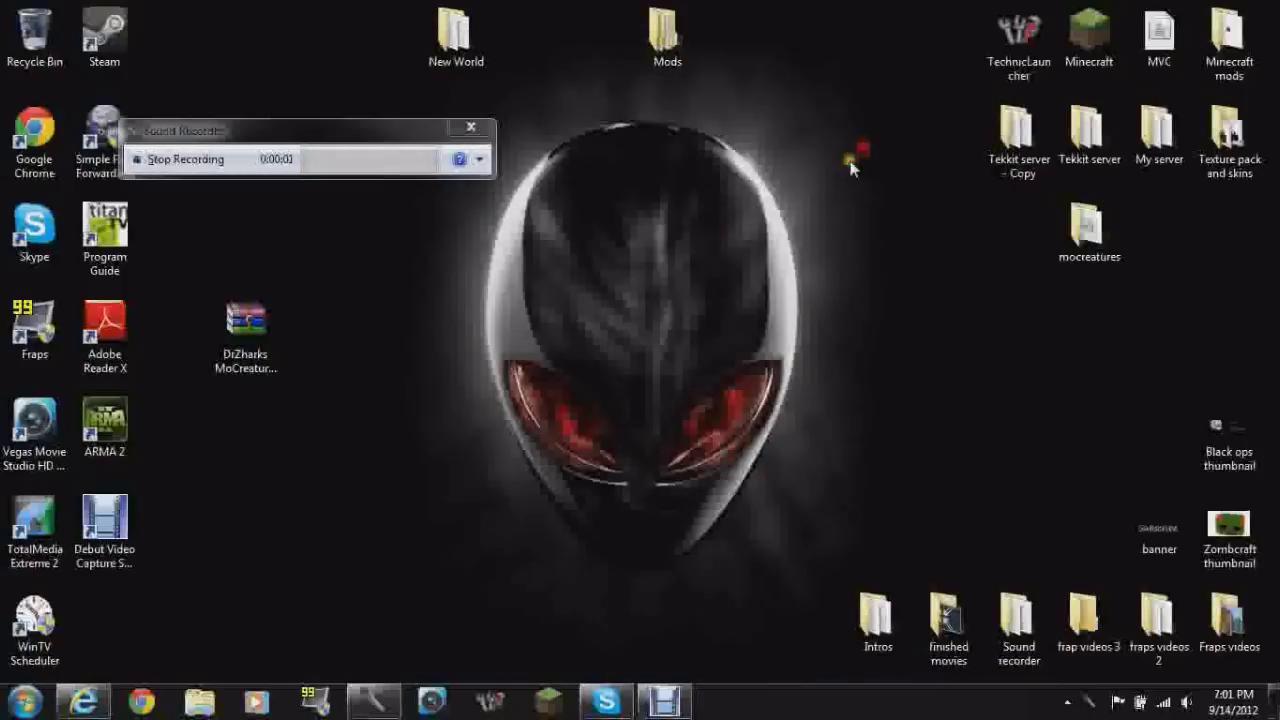
click(720, 236)
click(84, 702)
scroll(577, 420, down, 1)
scroll(577, 418, down, 2)
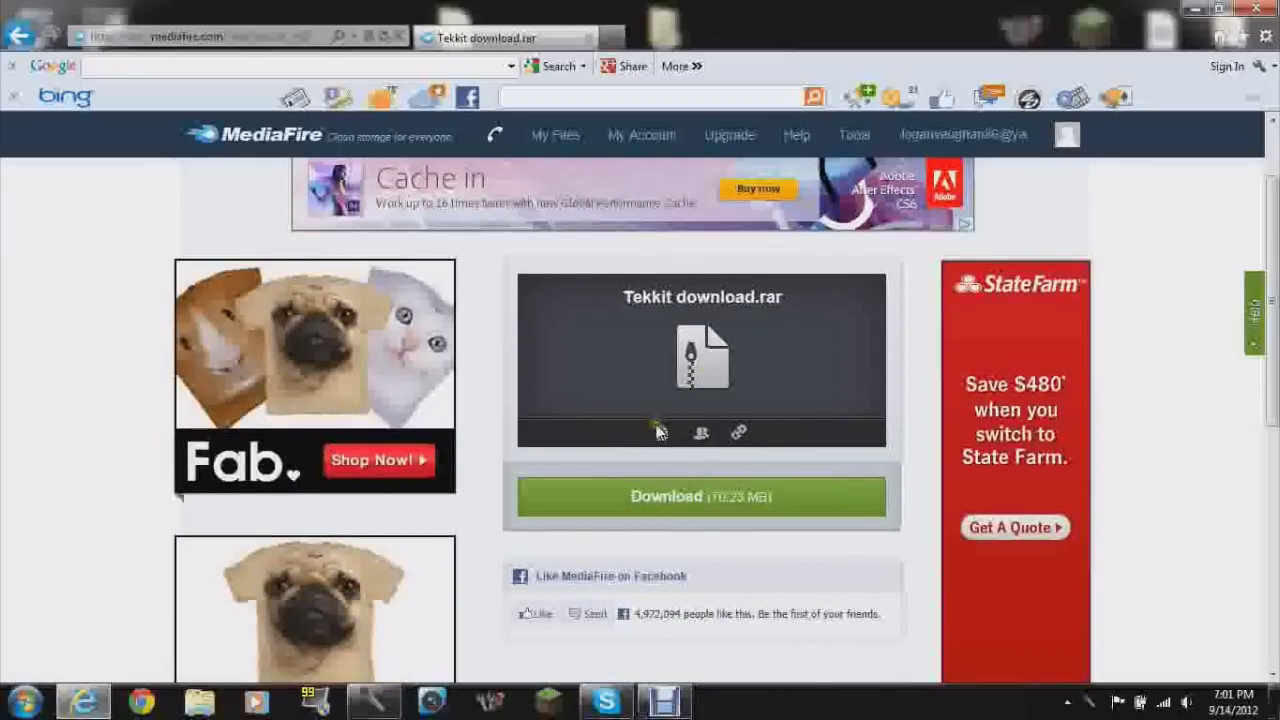
scroll(665, 434, up, 3)
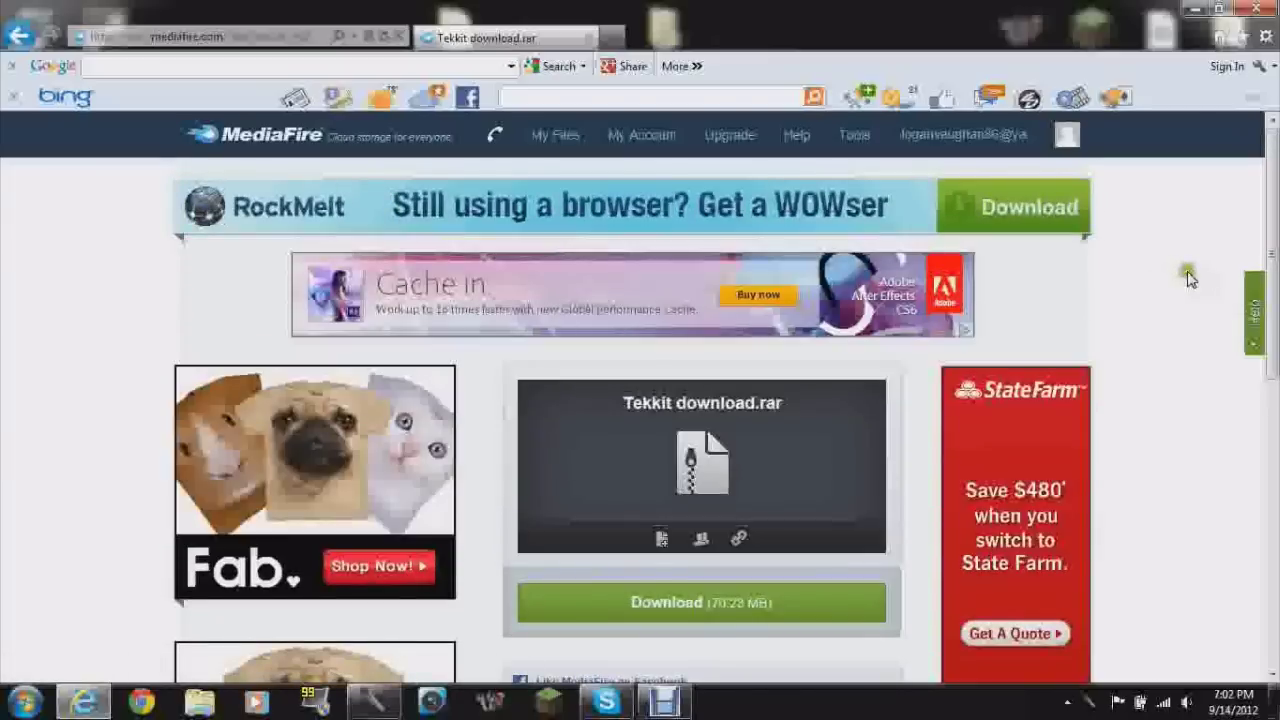
scroll(722, 455, down, 5)
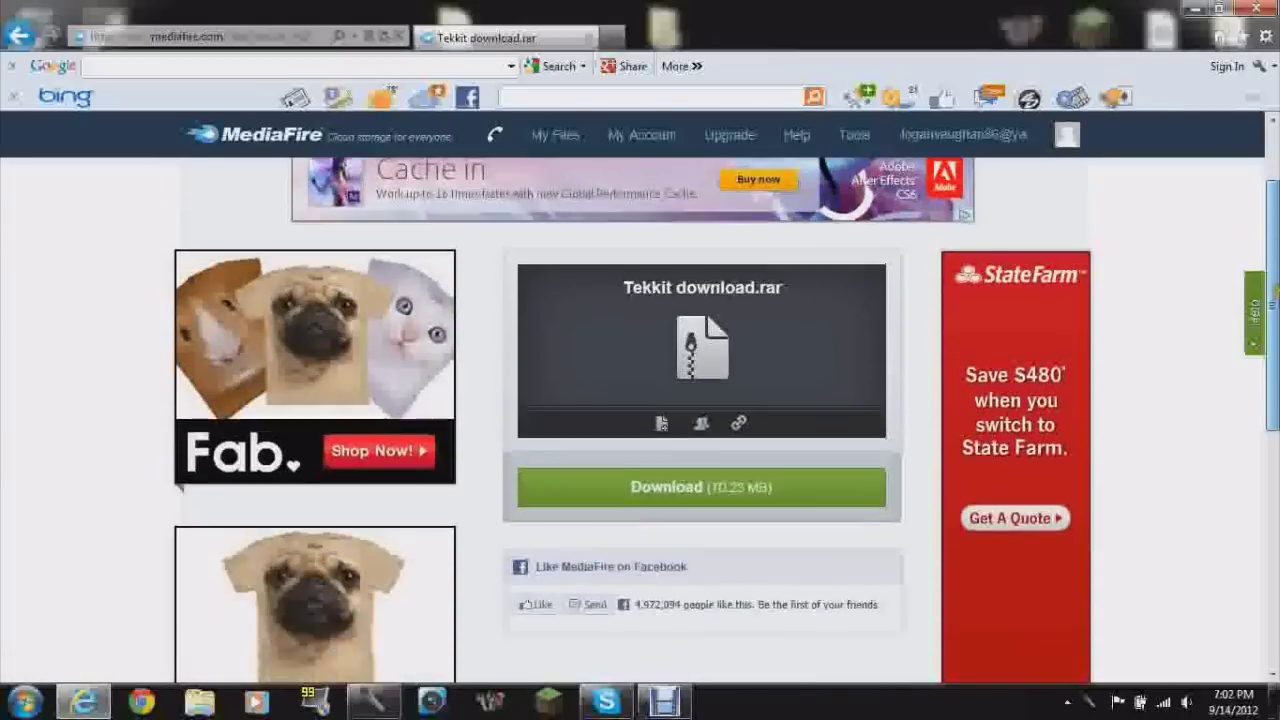
Review the MediaFire page offering Tekkit download.rar and close the browser.
scroll(722, 455, up, 5)
scroll(20, 243, up, 1)
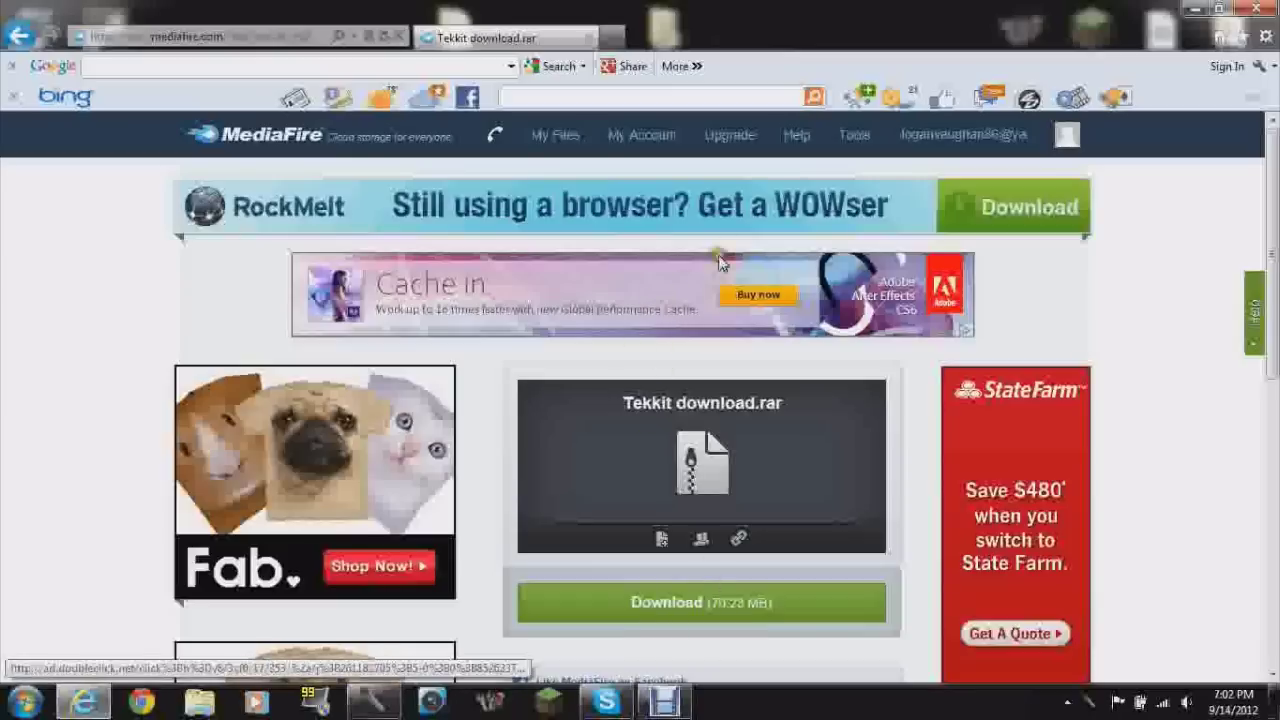
mouse_move(810, 188)
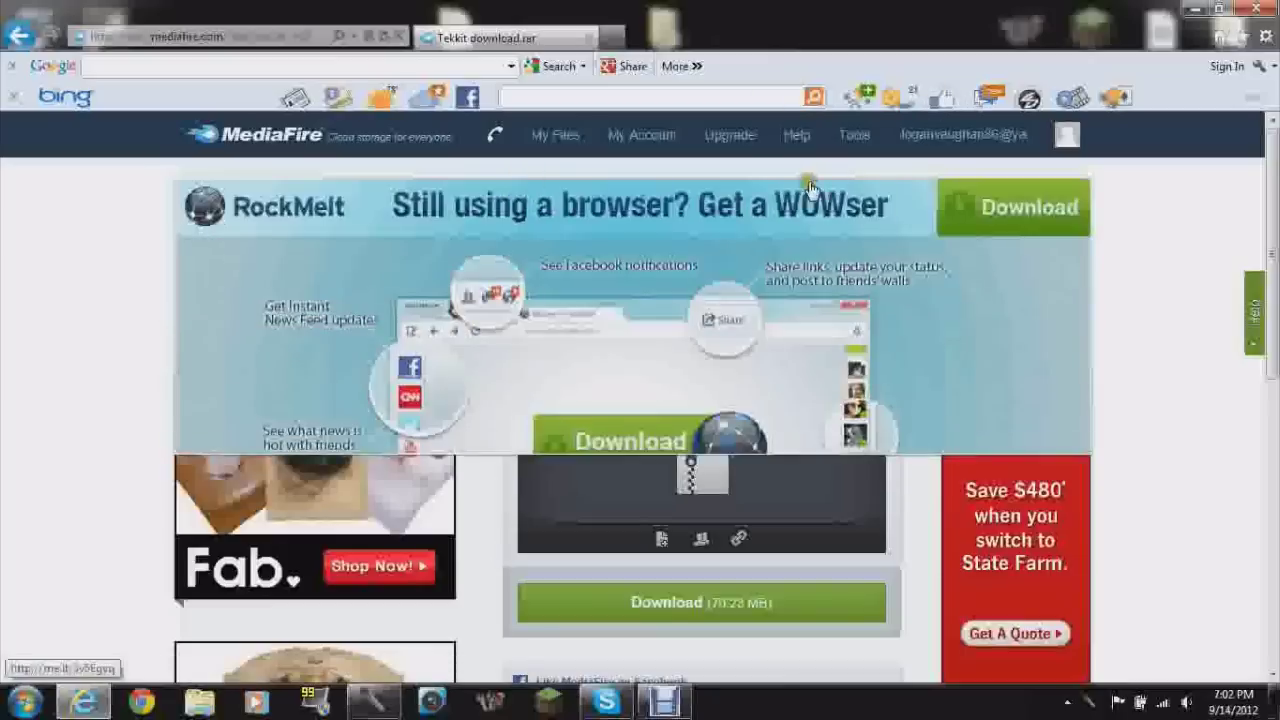
scroll(1172, 280, down, 1)
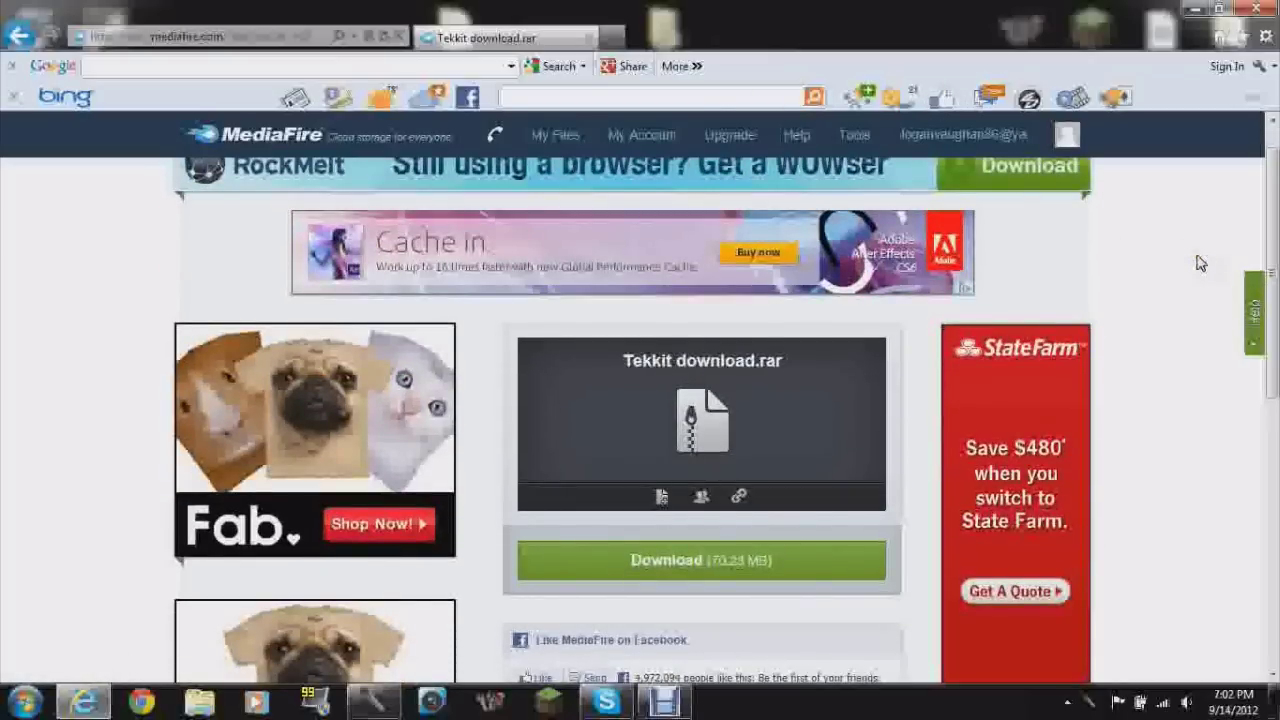
scroll(1200, 263, down, 2)
scroll(1195, 262, up, 3)
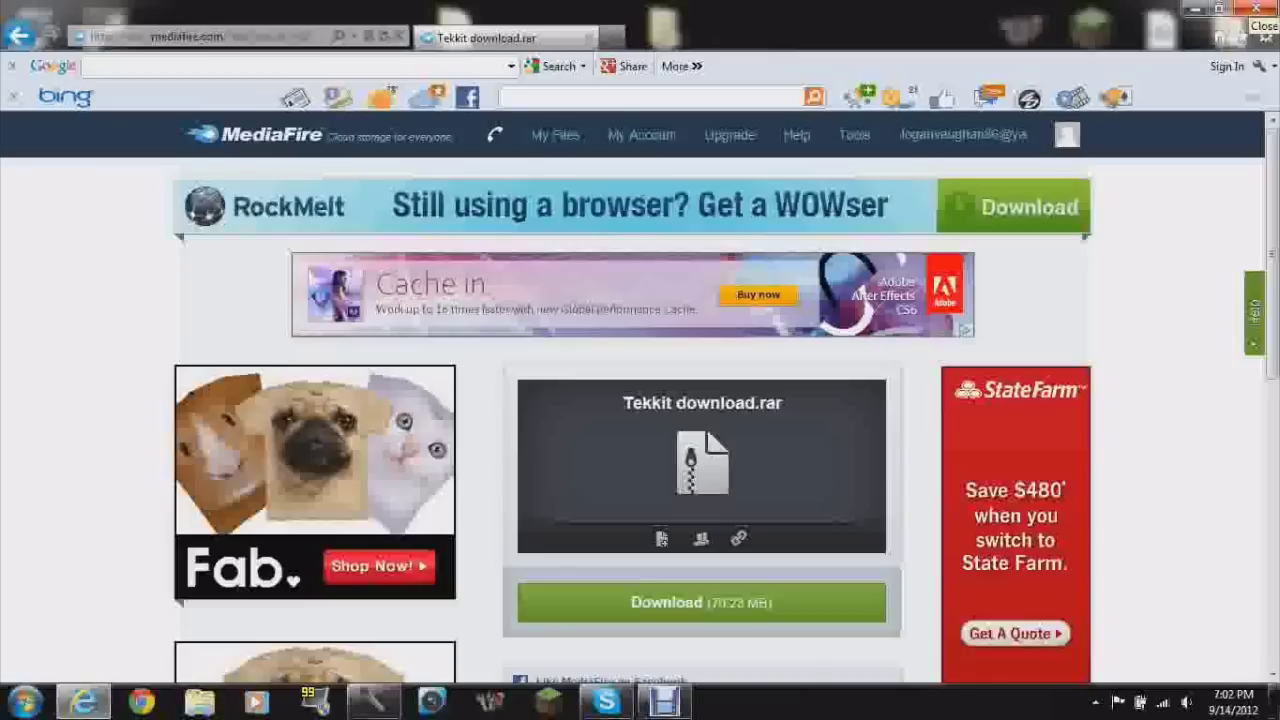
click(1272, 7)
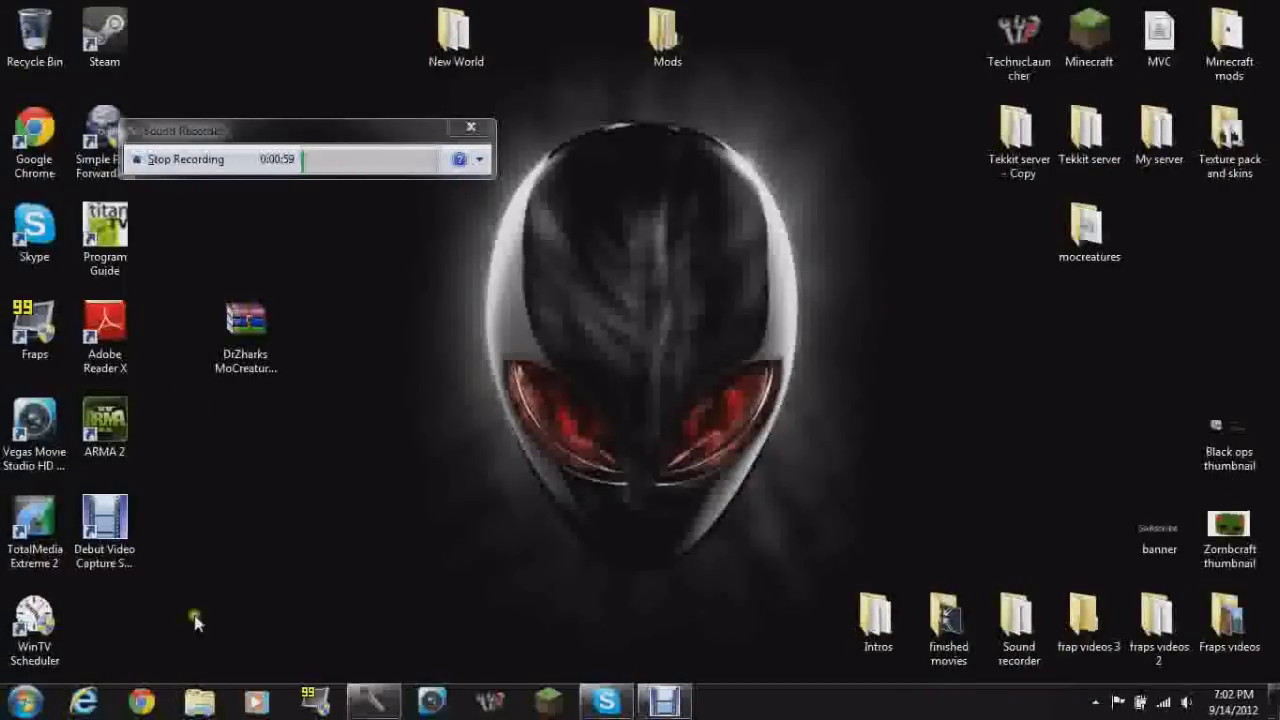
Move the Tekkit download archive from the Downloads folder onto the desktop and close the folder window.
drag(276, 132, 490, 123)
click(1016, 130)
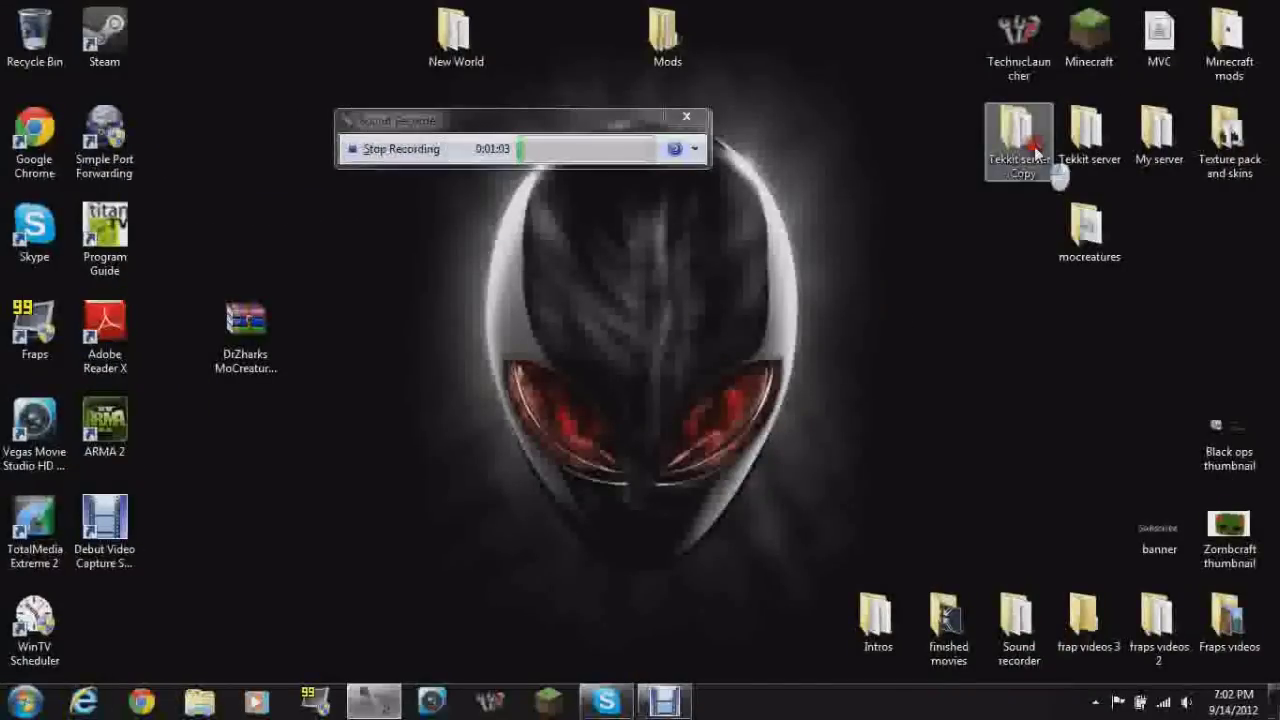
click(980, 262)
click(199, 702)
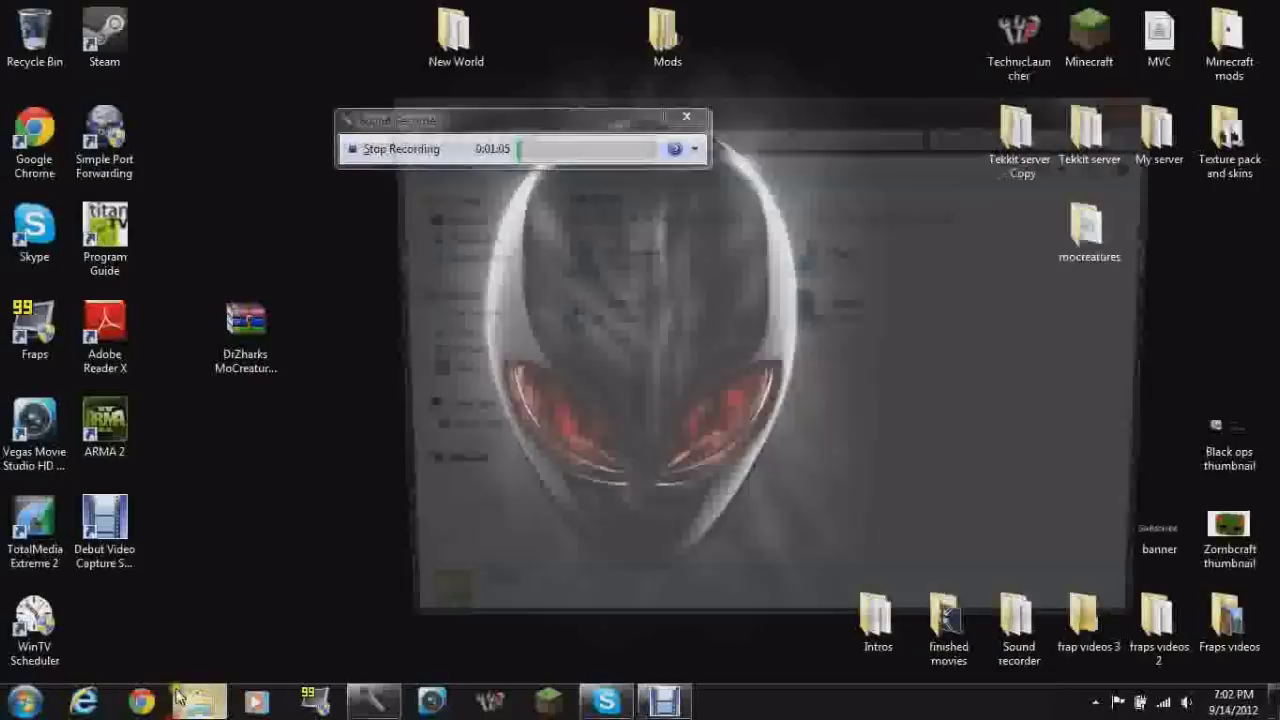
click(455, 237)
drag(651, 336, 699, 430)
key(alt+F4)
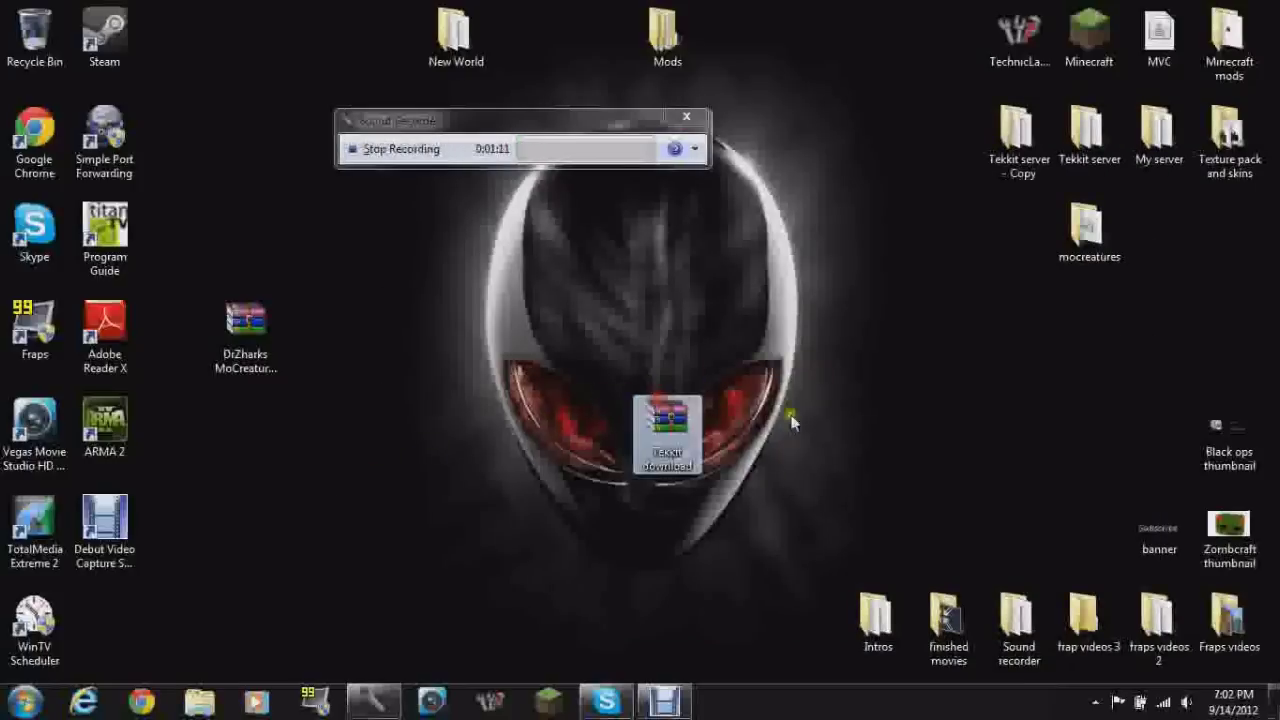
Open the Tekkit download archive in WinRAR and look through the contents of its tekkit folder.
double_click(645, 430)
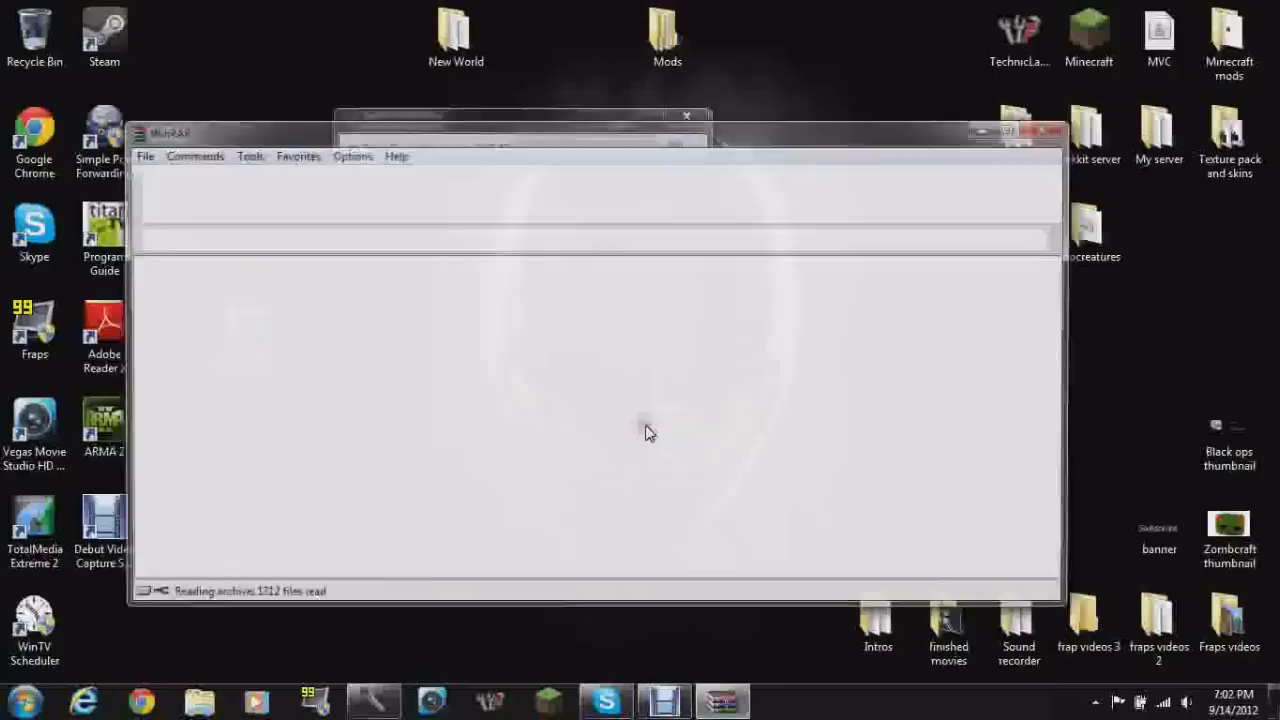
click(235, 307)
double_click(235, 307)
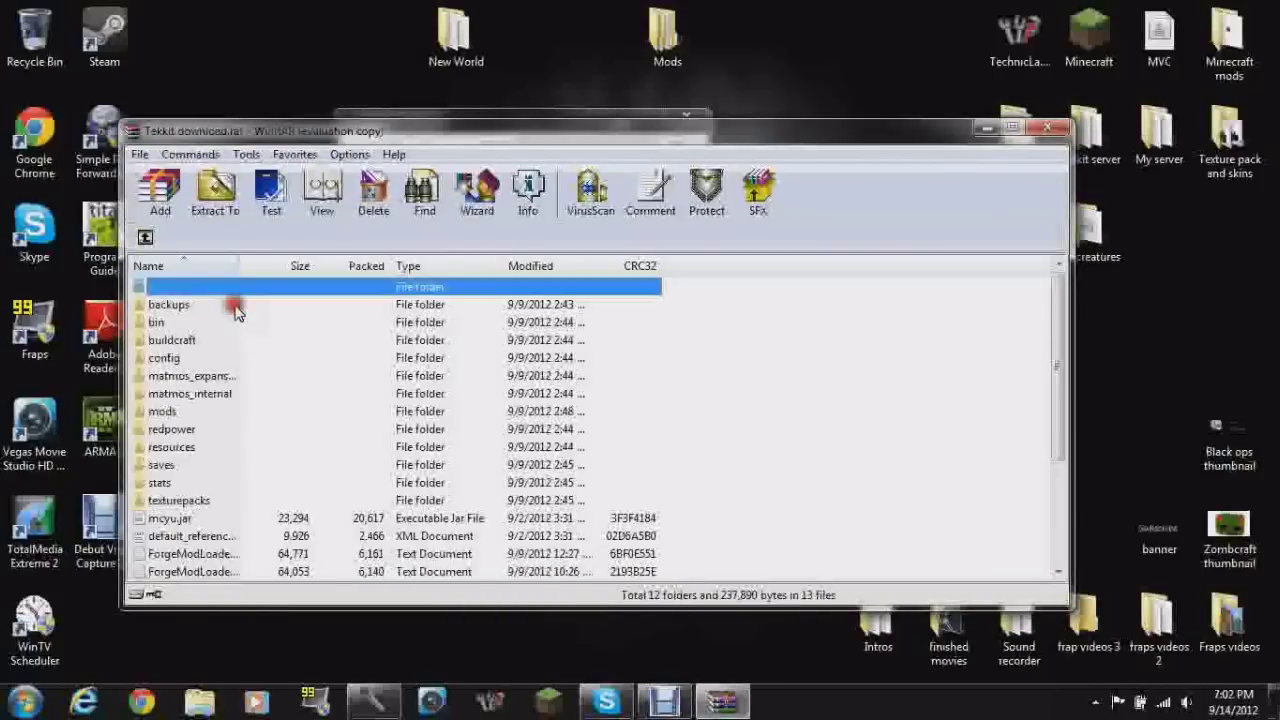
scroll(370, 340, down, 3)
scroll(300, 398, up, 3)
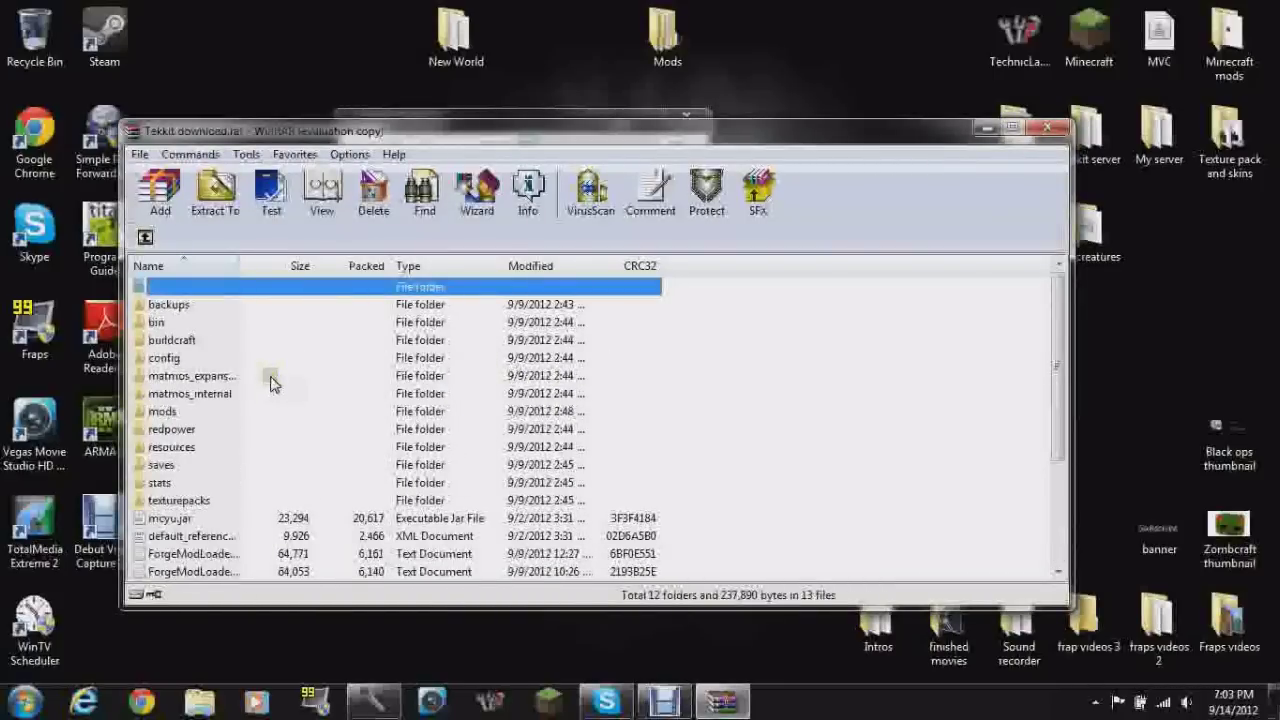
scroll(280, 395, down, 3)
scroll(277, 466, up, 5)
scroll(277, 466, down, 5)
scroll(277, 466, up, 5)
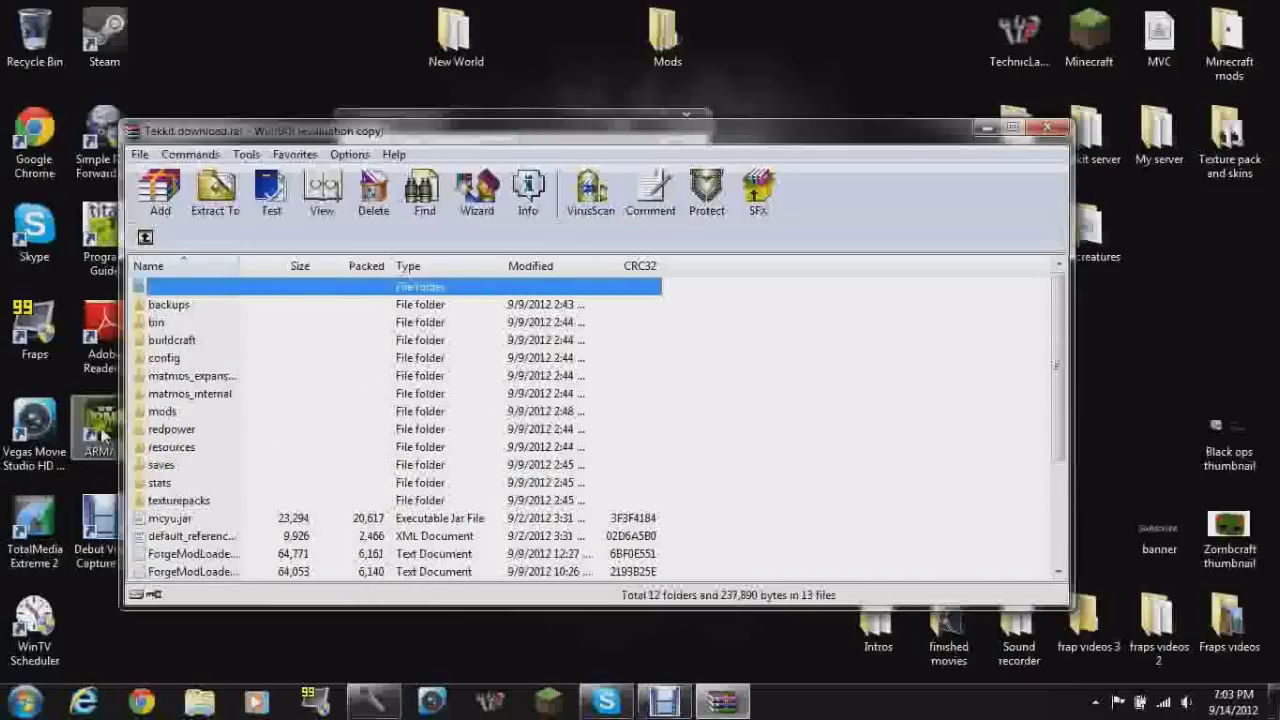
Inspect minecraft.jar in the bin folder of the Tekkit download archive and close the archive.
double_click(178, 322)
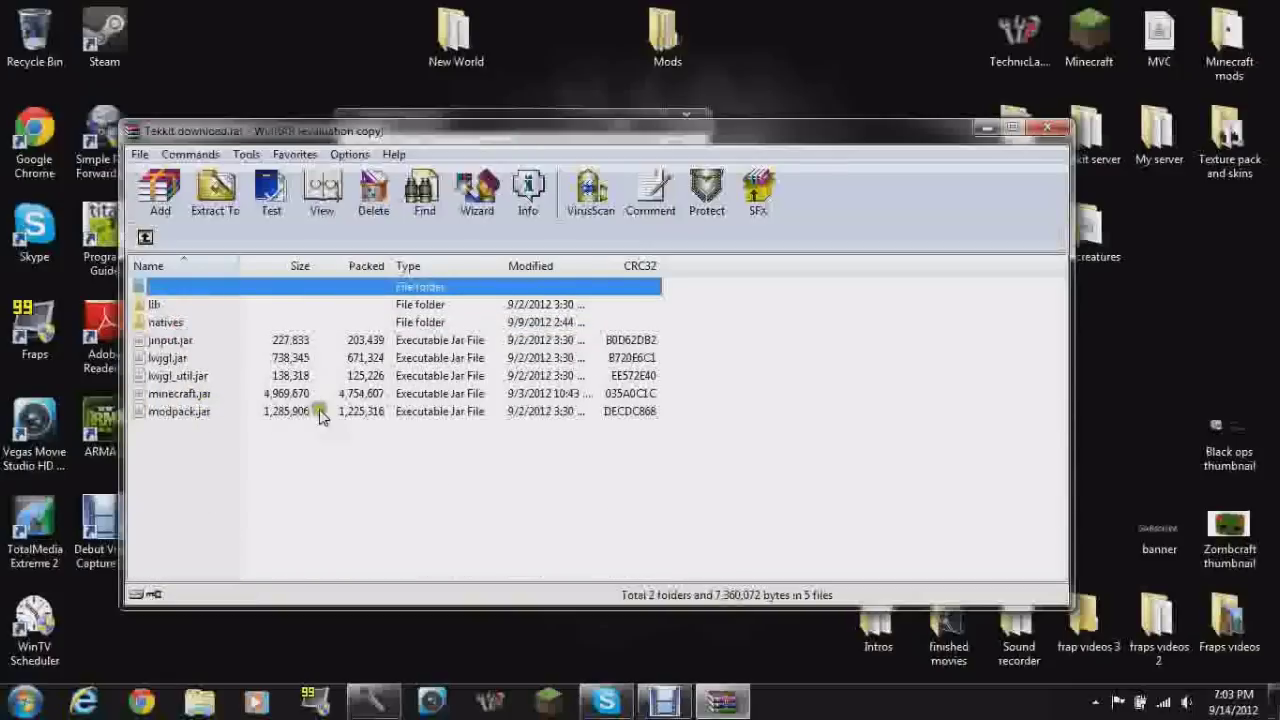
double_click(250, 397)
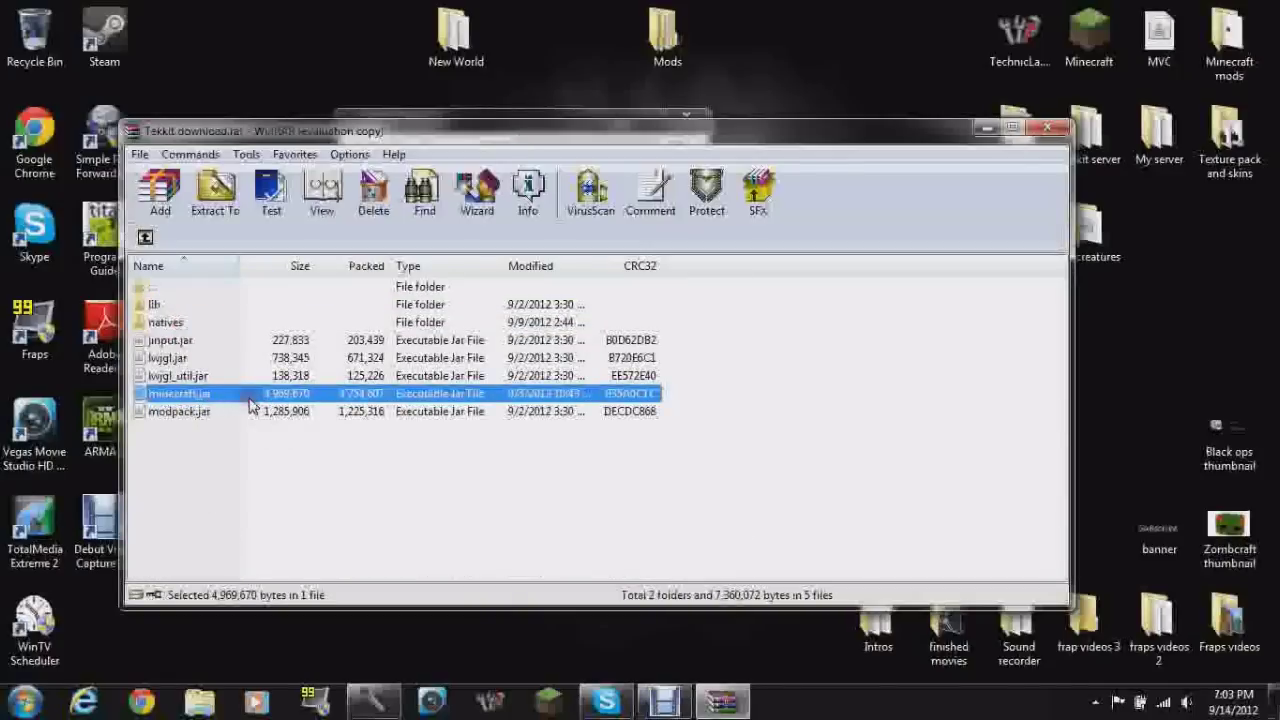
click(805, 412)
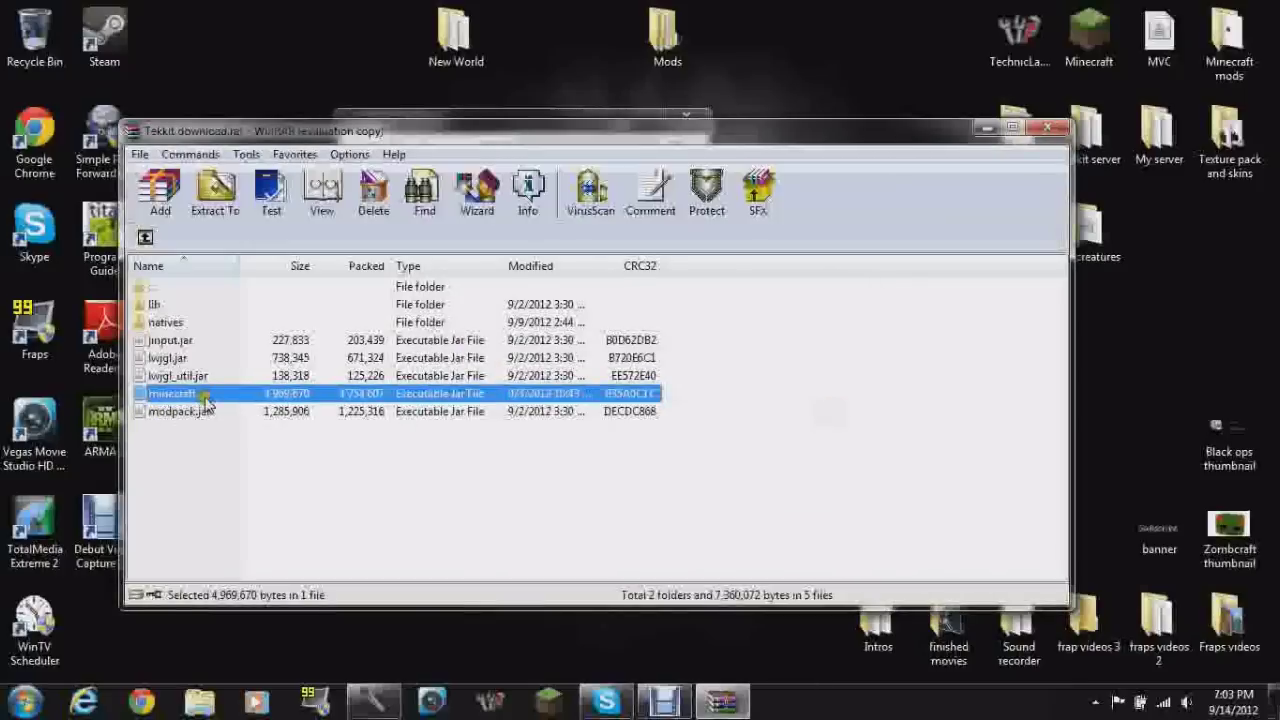
right_click(205, 400)
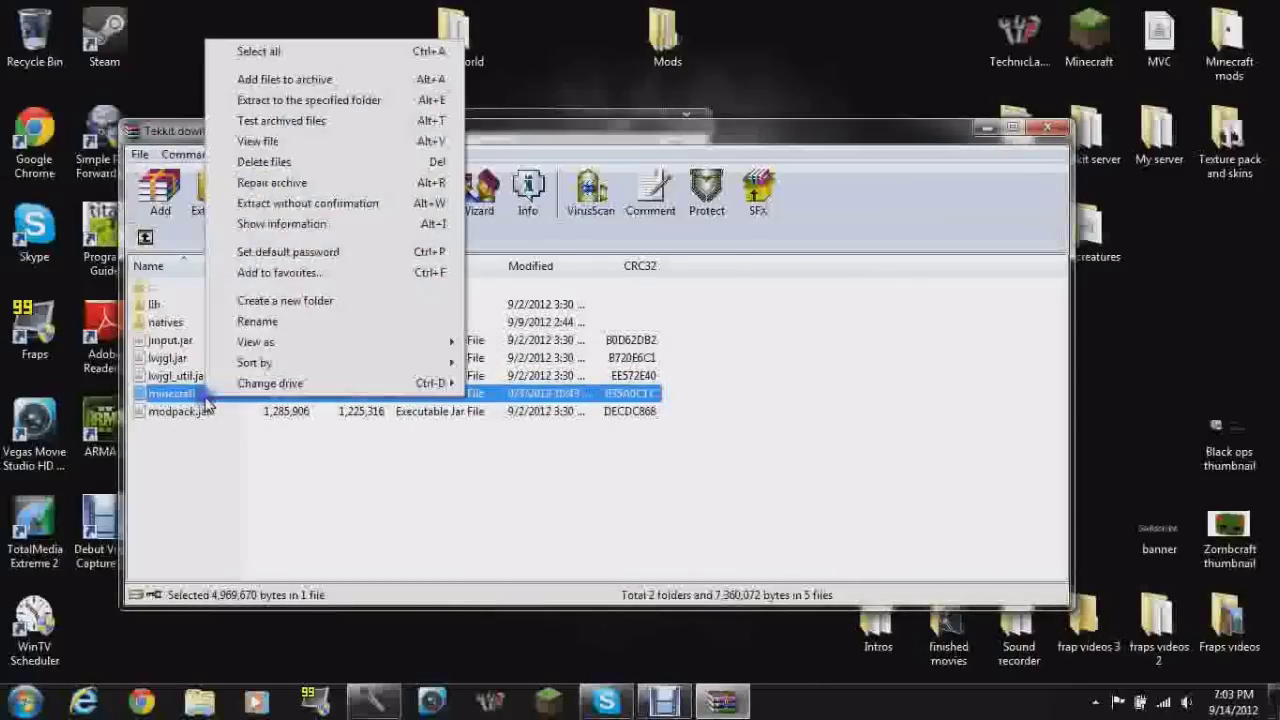
click(1050, 135)
Reopen the Tekkit download archive to check its tekkit folder, and close it again.
double_click(652, 424)
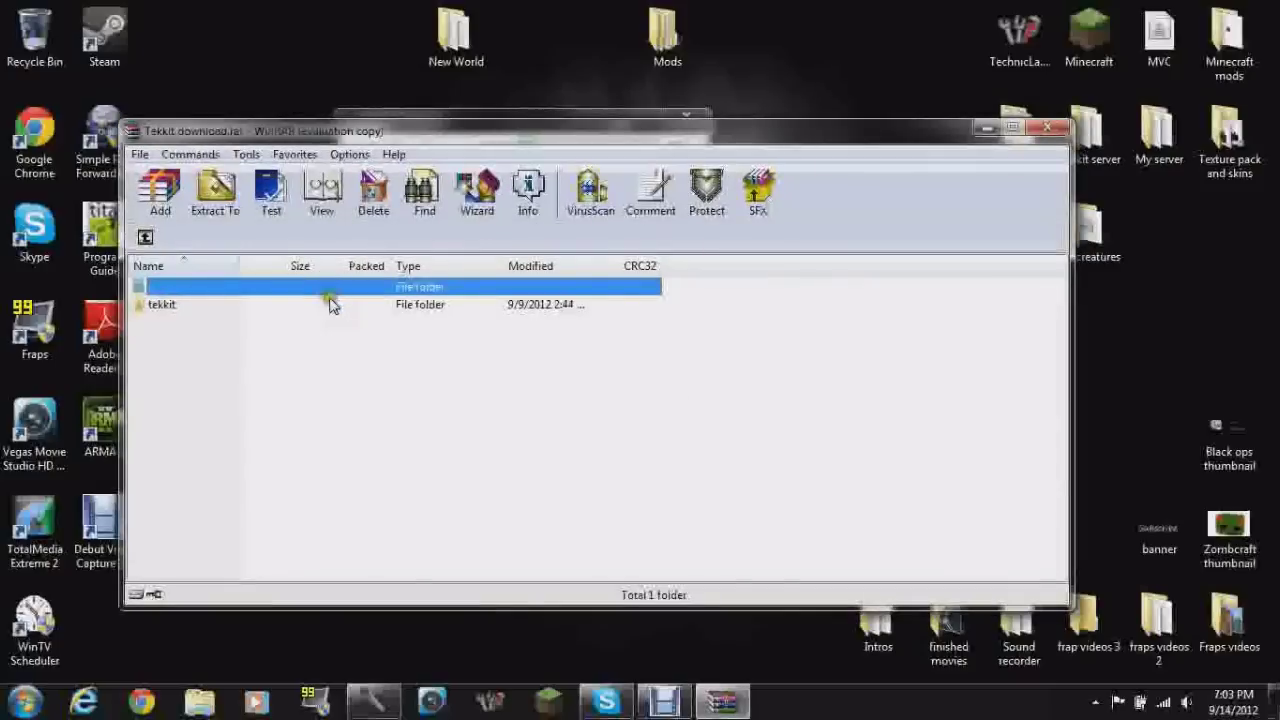
double_click(330, 304)
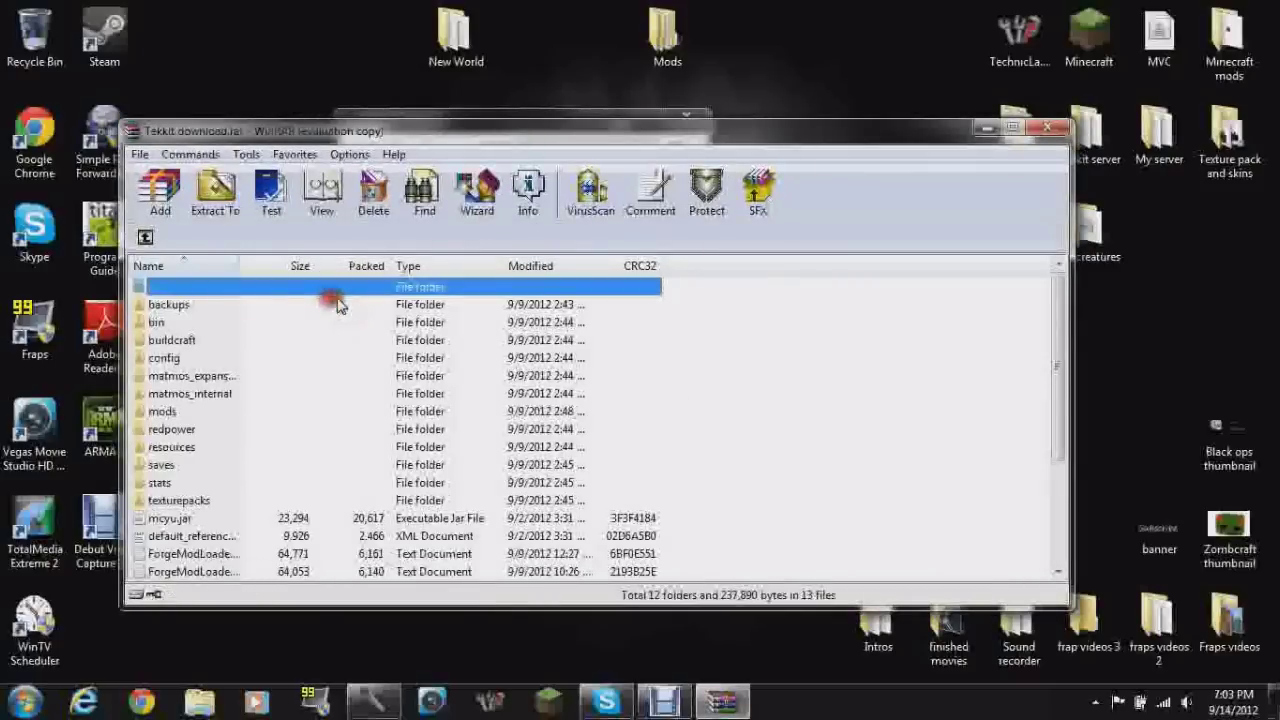
click(1040, 141)
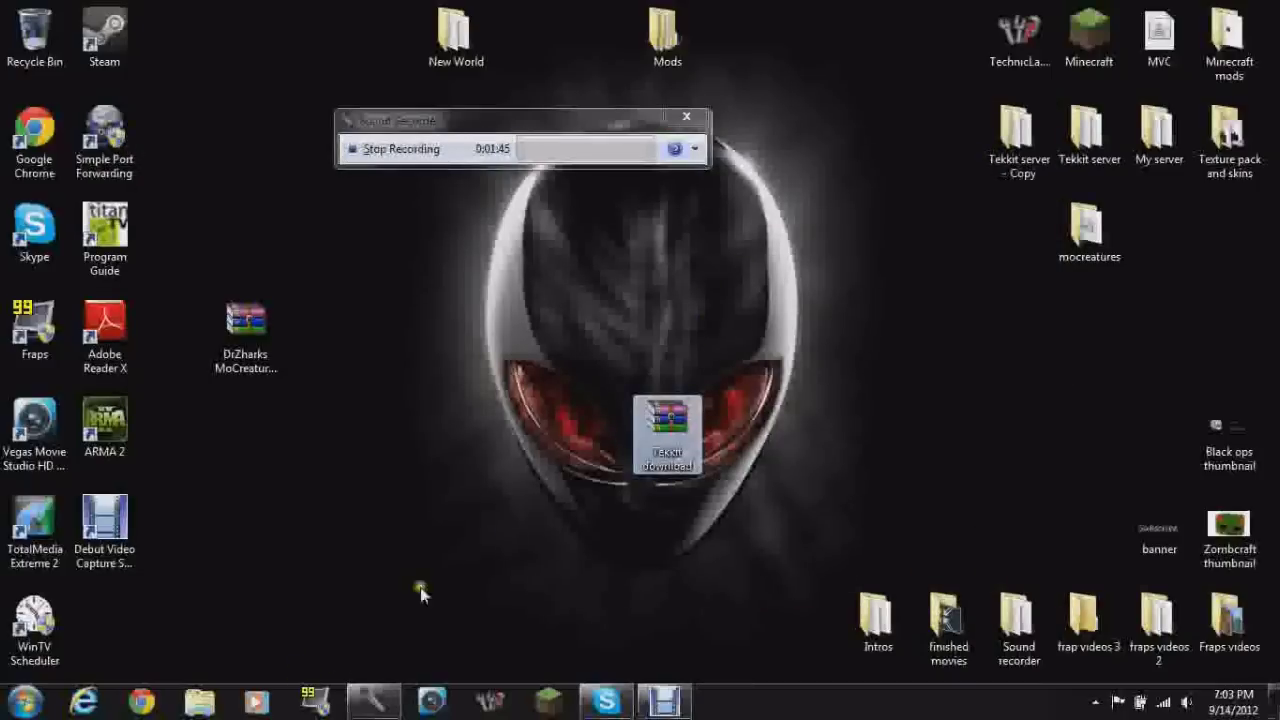
Extract the tekkit folder from the Tekkit download archive to the desktop and close WinRAR.
double_click(666, 432)
drag(302, 313, 1240, 378)
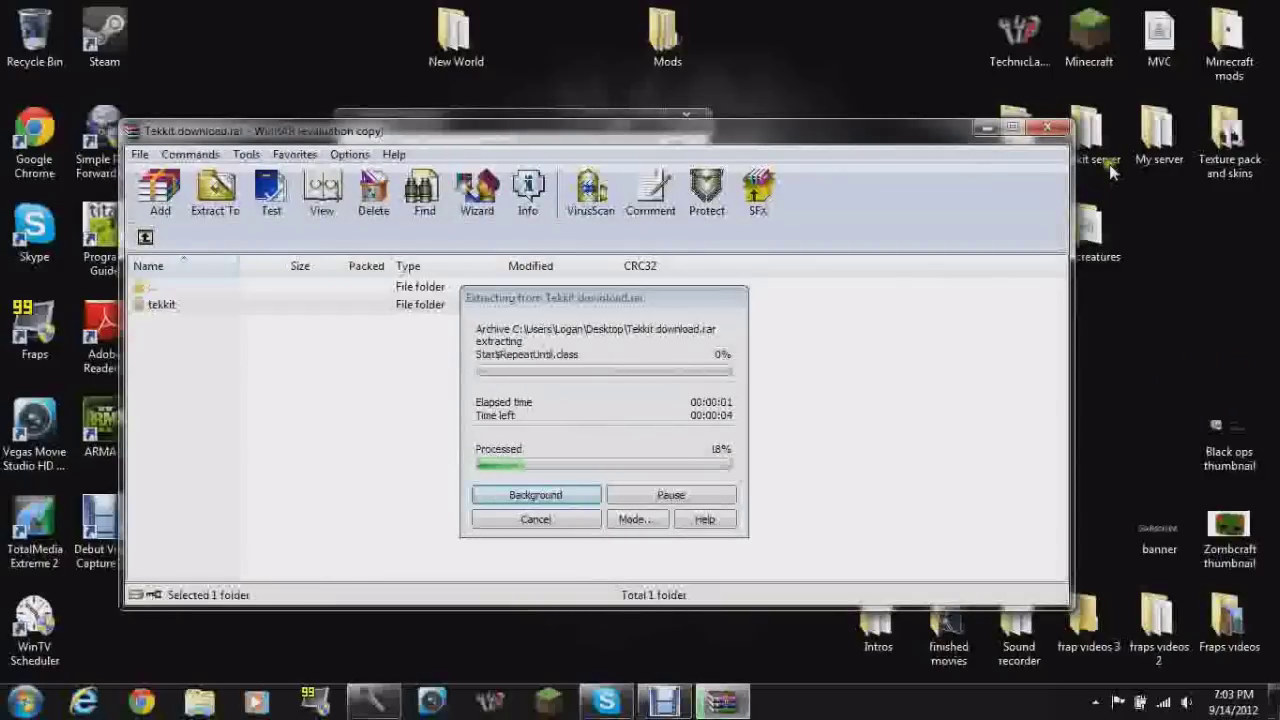
click(203, 705)
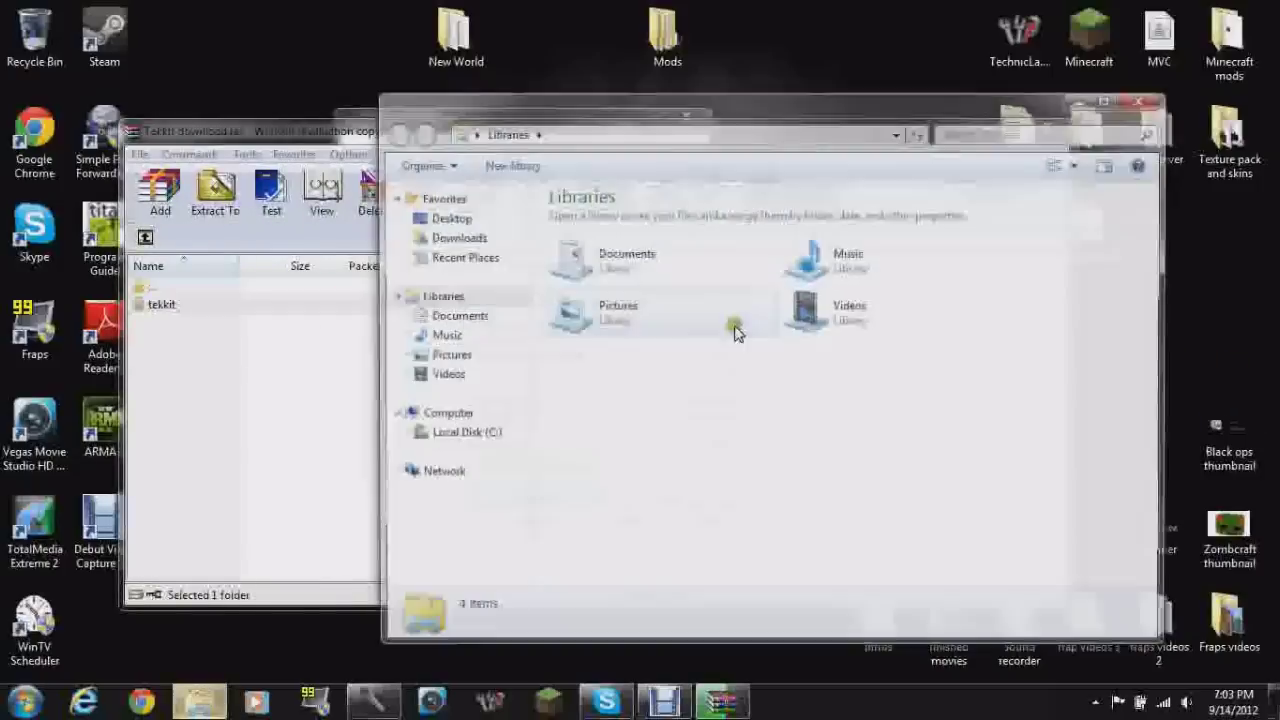
click(203, 705)
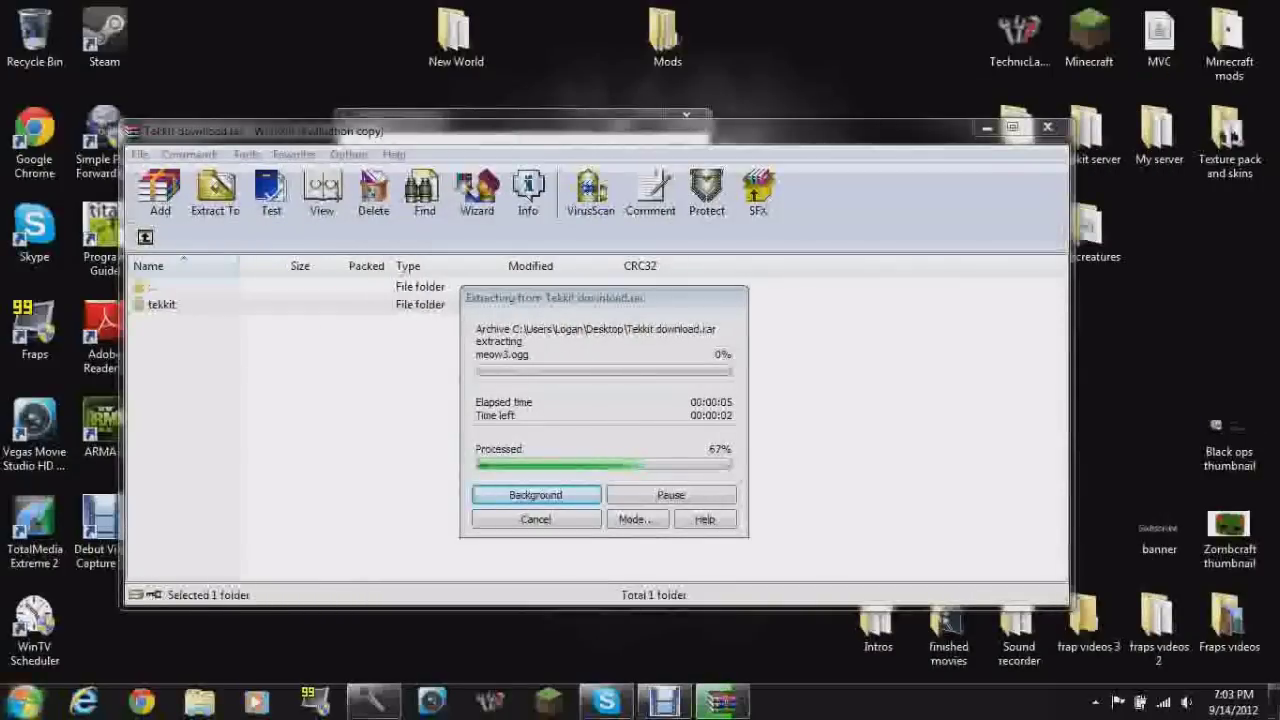
click(24, 702)
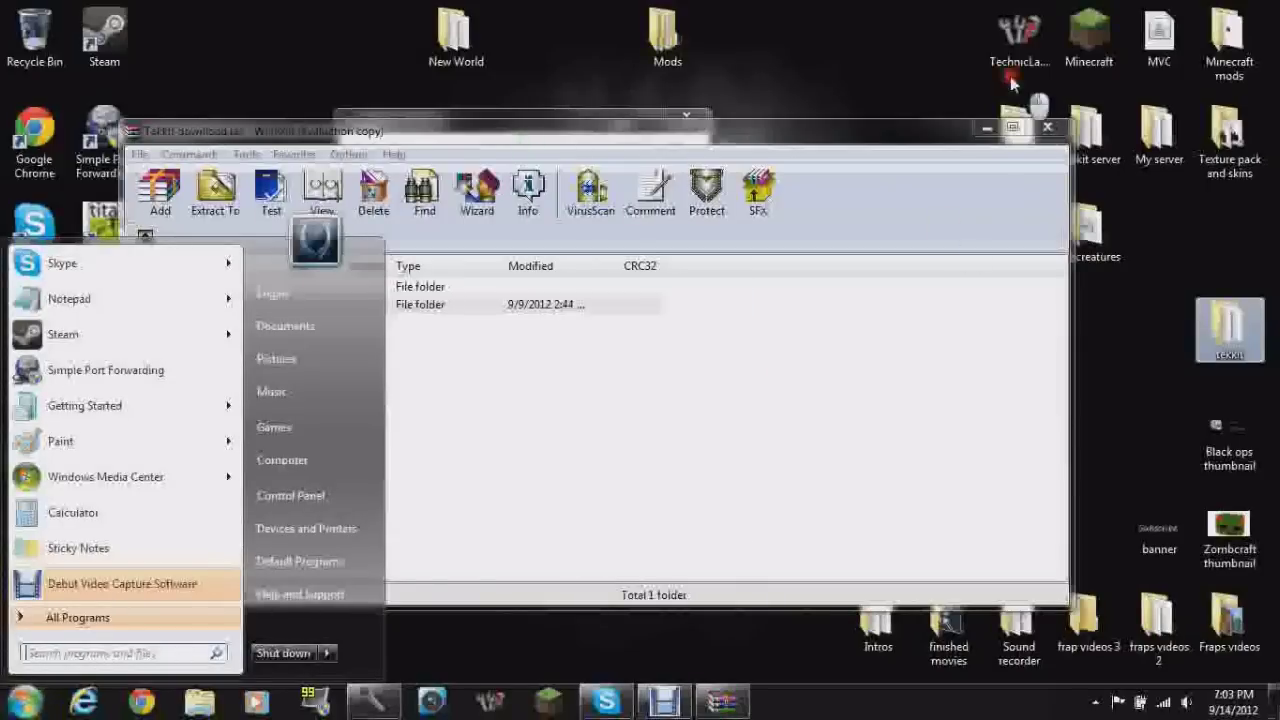
click(1047, 127)
click(1047, 127)
Open the Roaming folder through %appdata% and go into its .minecraft folder.
click(22, 702)
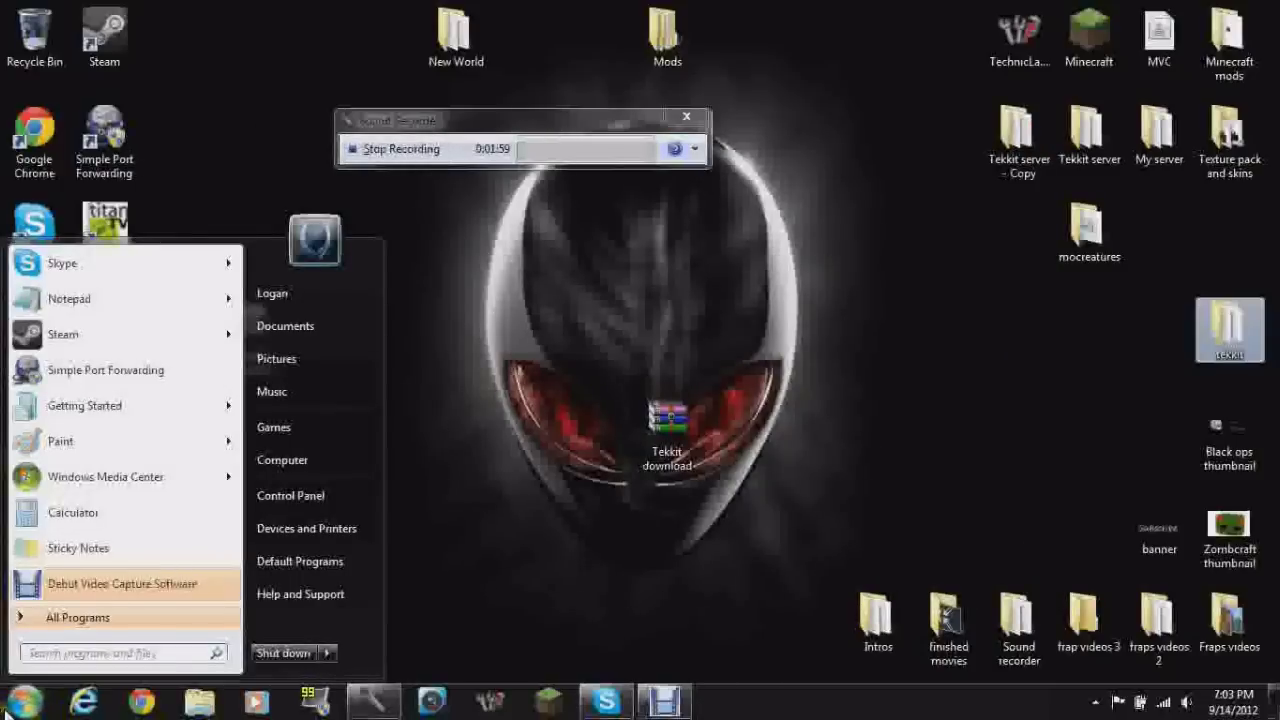
text(%appda)
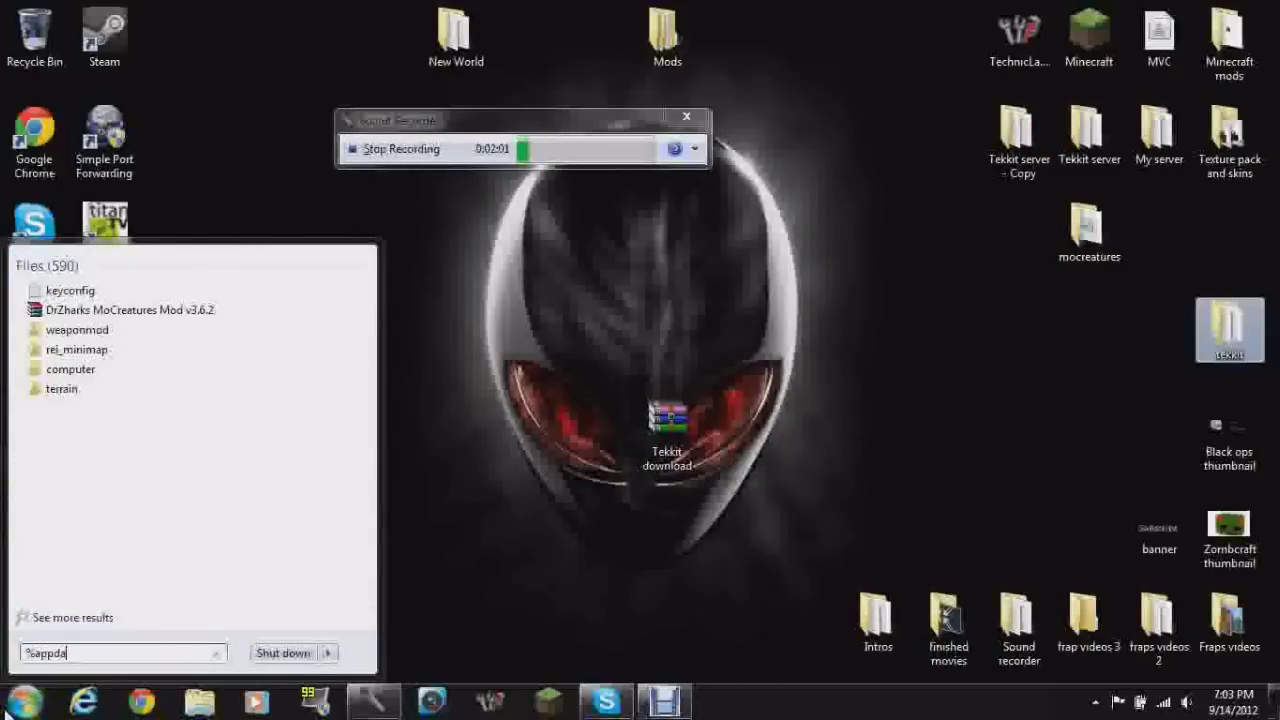
text(ta%)
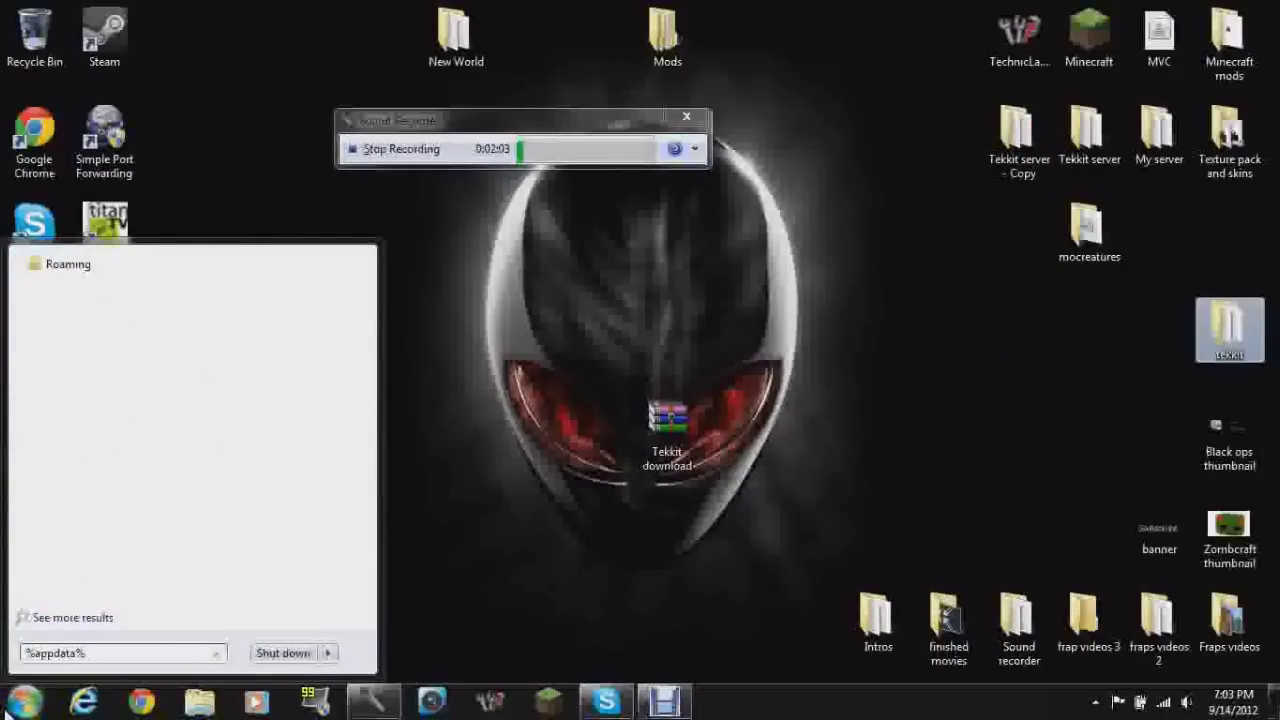
click(96, 266)
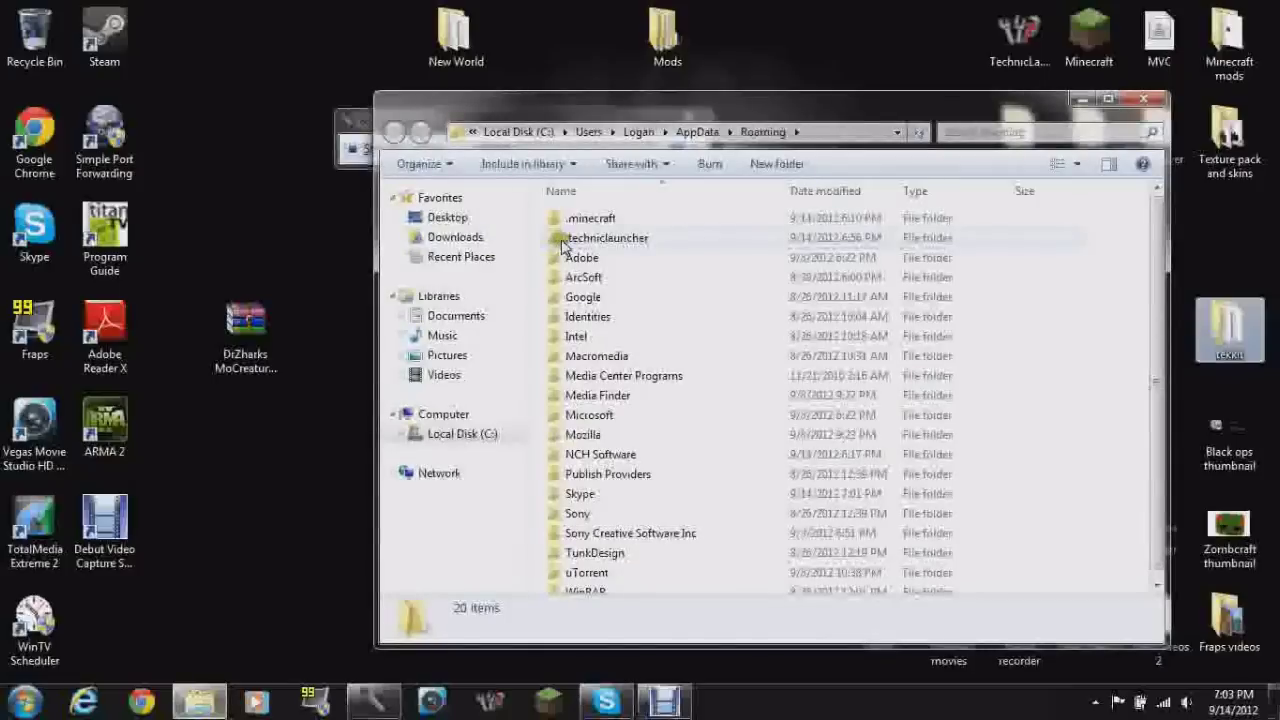
double_click(577, 220)
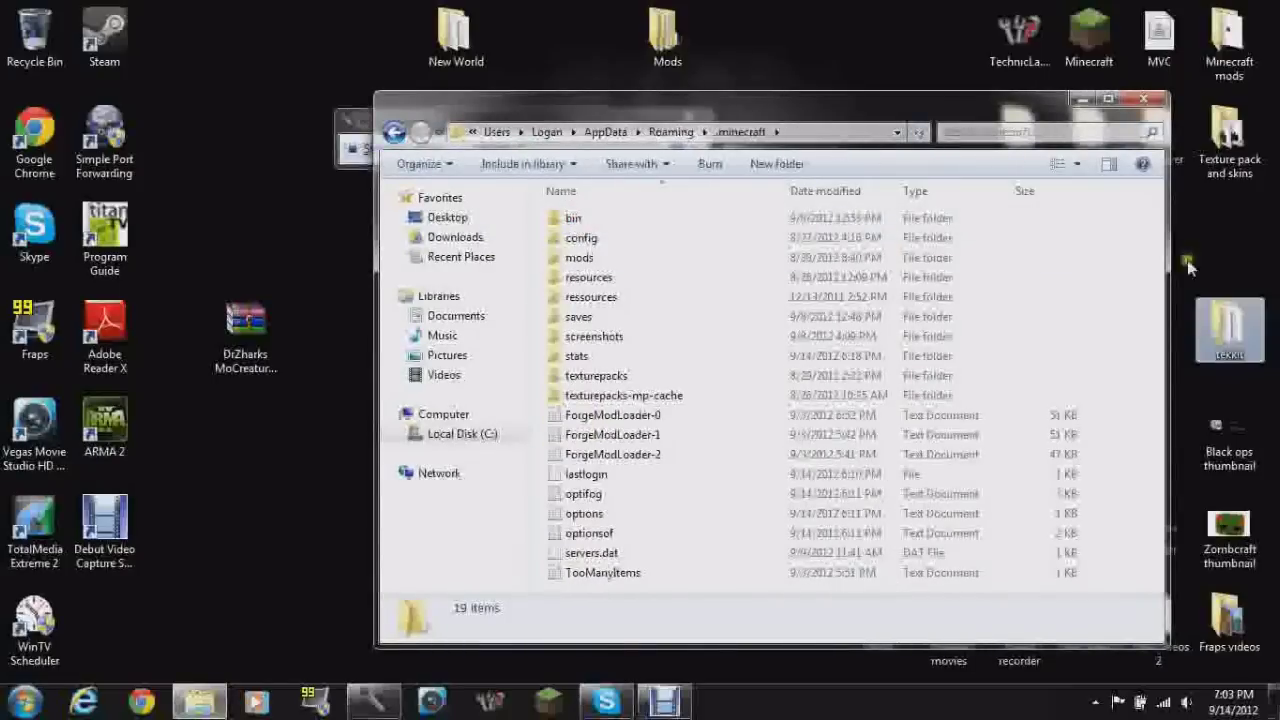
Open the extracted tekkit folder from the desktop and look over its files and subfolders.
mouse_move(1243, 333)
mouse_down()
mouse_move(663, 246)
mouse_move(575, 415)
mouse_move(703, 294)
mouse_move(642, 316)
mouse_move(649, 400)
mouse_move(636, 368)
mouse_move(571, 527)
mouse_move(1234, 314)
mouse_move(1245, 329)
mouse_up()
double_click(1243, 338)
scroll(680, 291, down, 2)
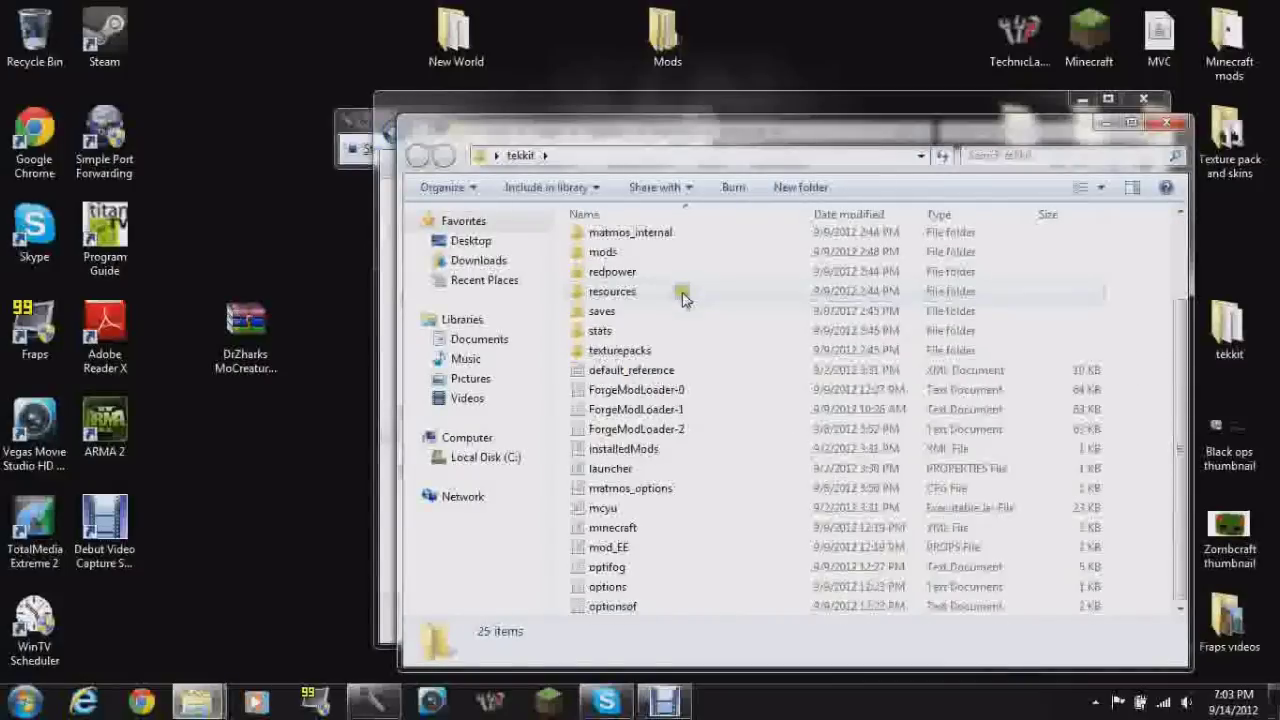
scroll(930, 412, up, 2)
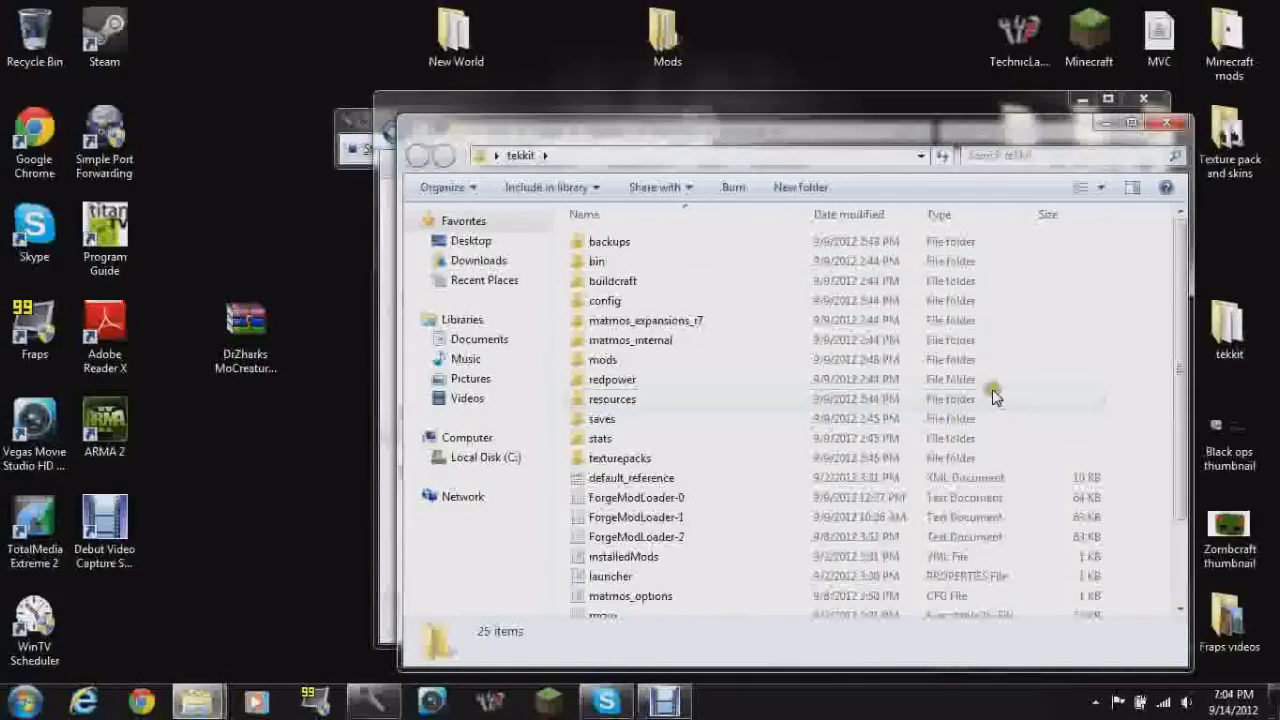
drag(996, 397, 1006, 420)
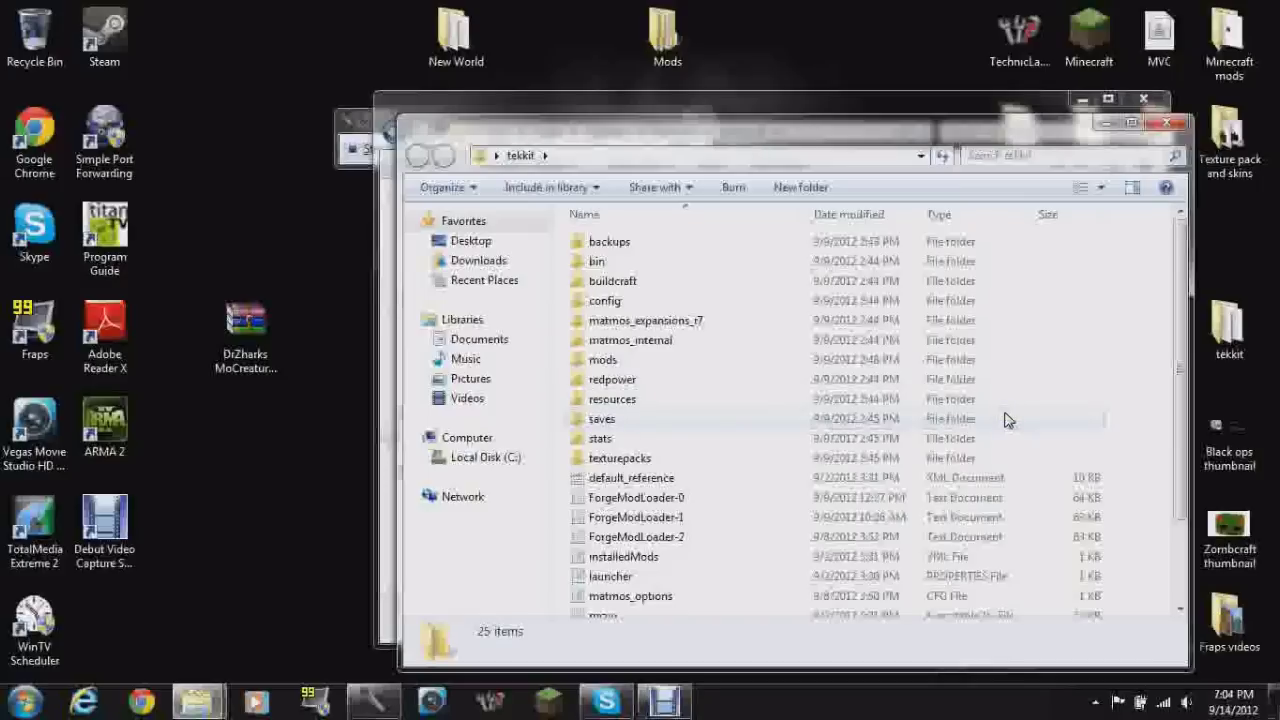
Arrange the tekkit and .minecraft folder windows so that both file lists can be compared.
drag(1006, 420, 379, 218)
drag(800, 117, 961, 140)
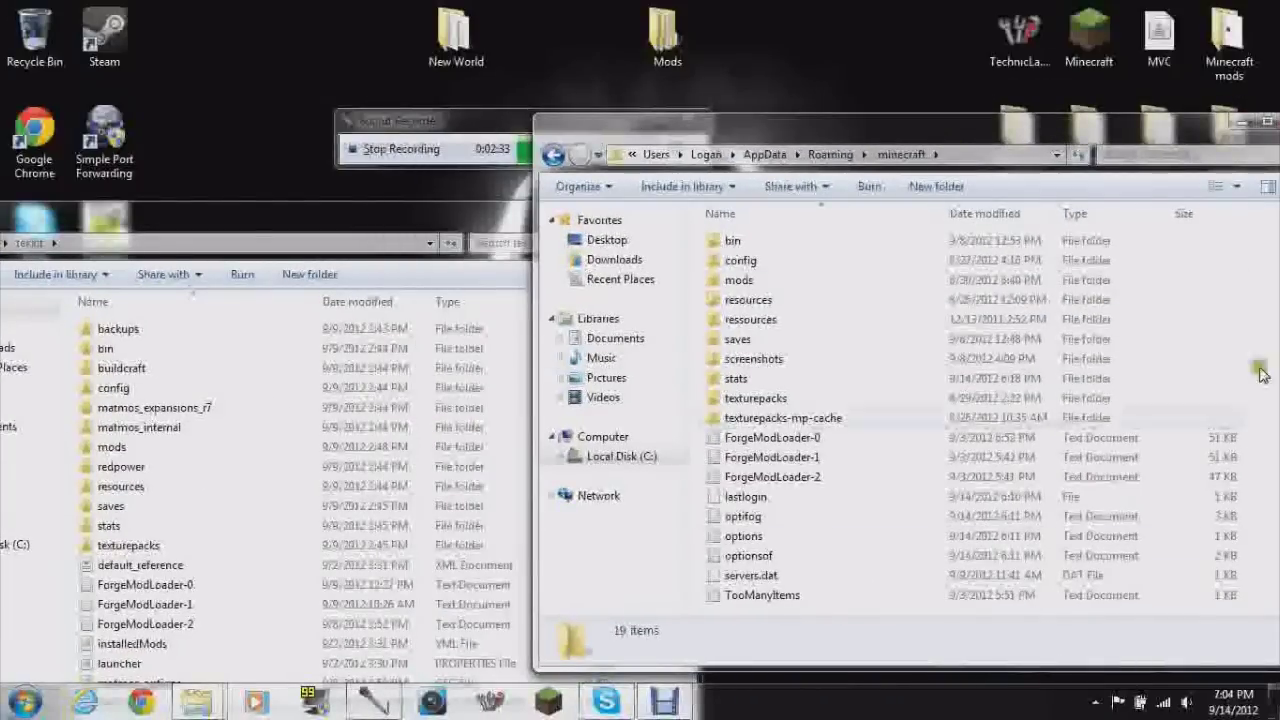
drag(403, 219, 515, 105)
scroll(543, 249, down, 2)
scroll(495, 390, up, 2)
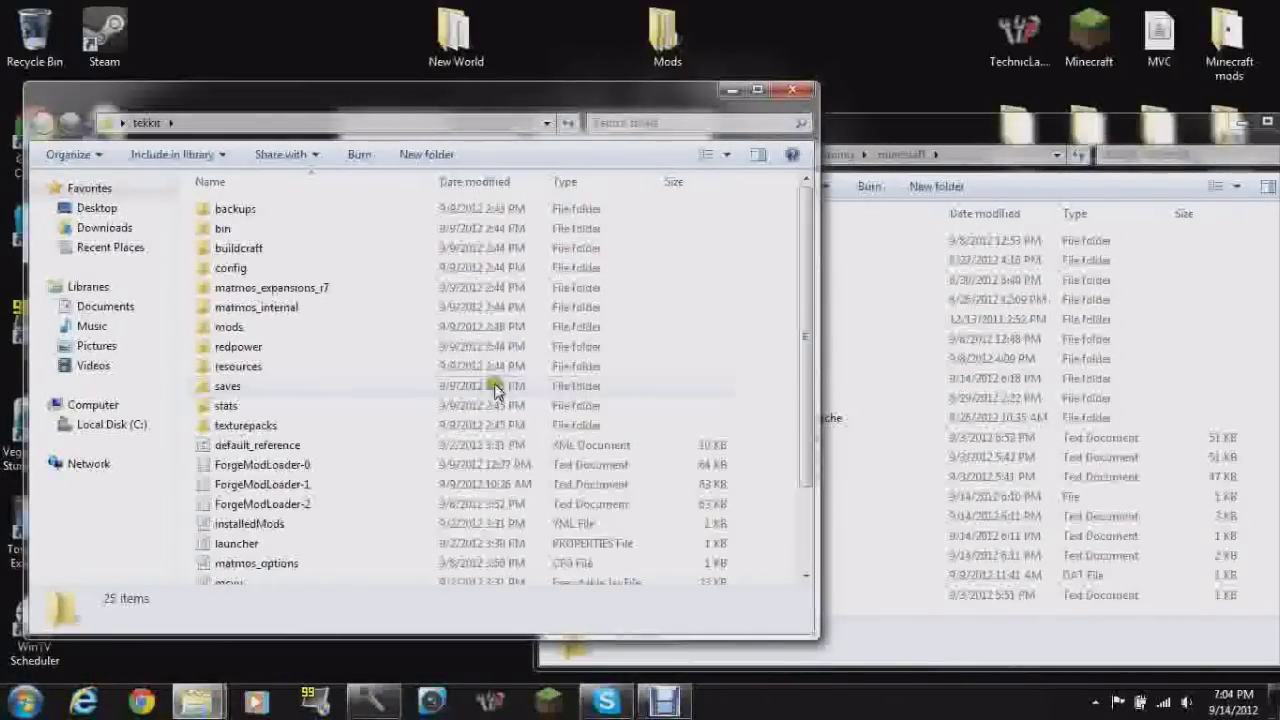
drag(868, 100, 894, 62)
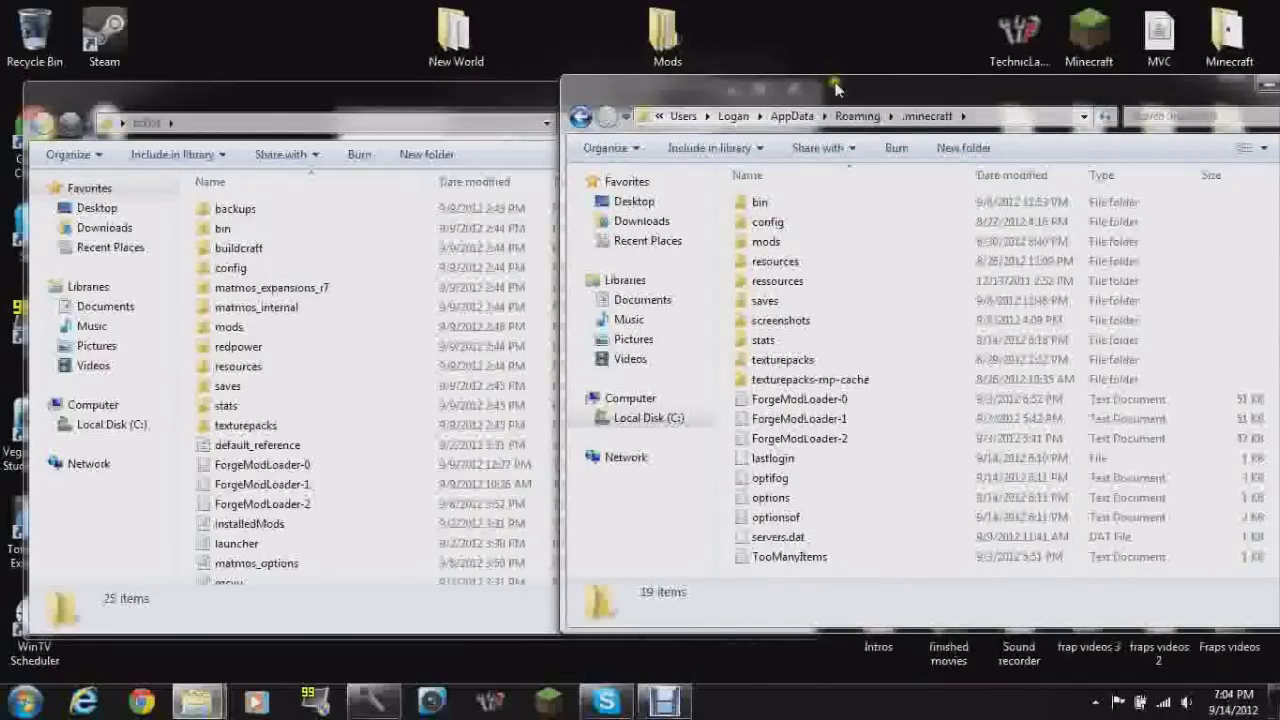
drag(858, 95, 705, 151)
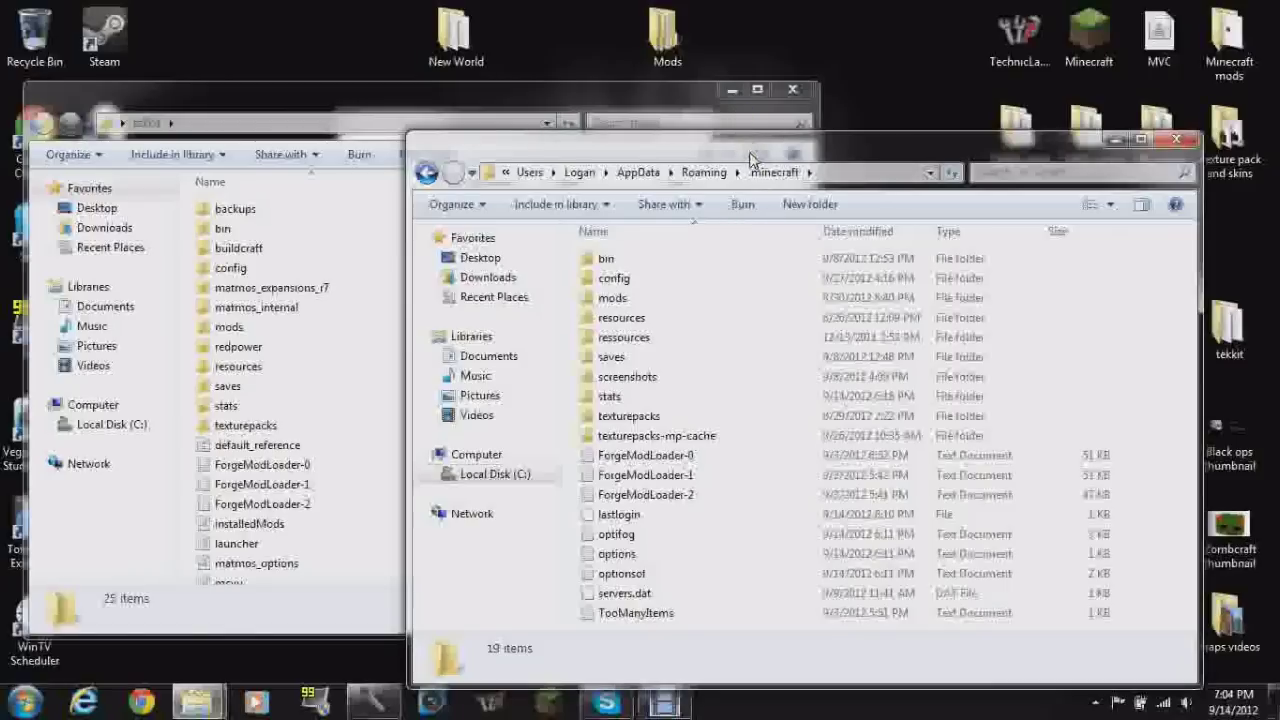
Close the .minecraft folder window and move the tekkit folder window to the middle of the desktop.
drag(475, 110, 518, 81)
drag(842, 150, 855, 132)
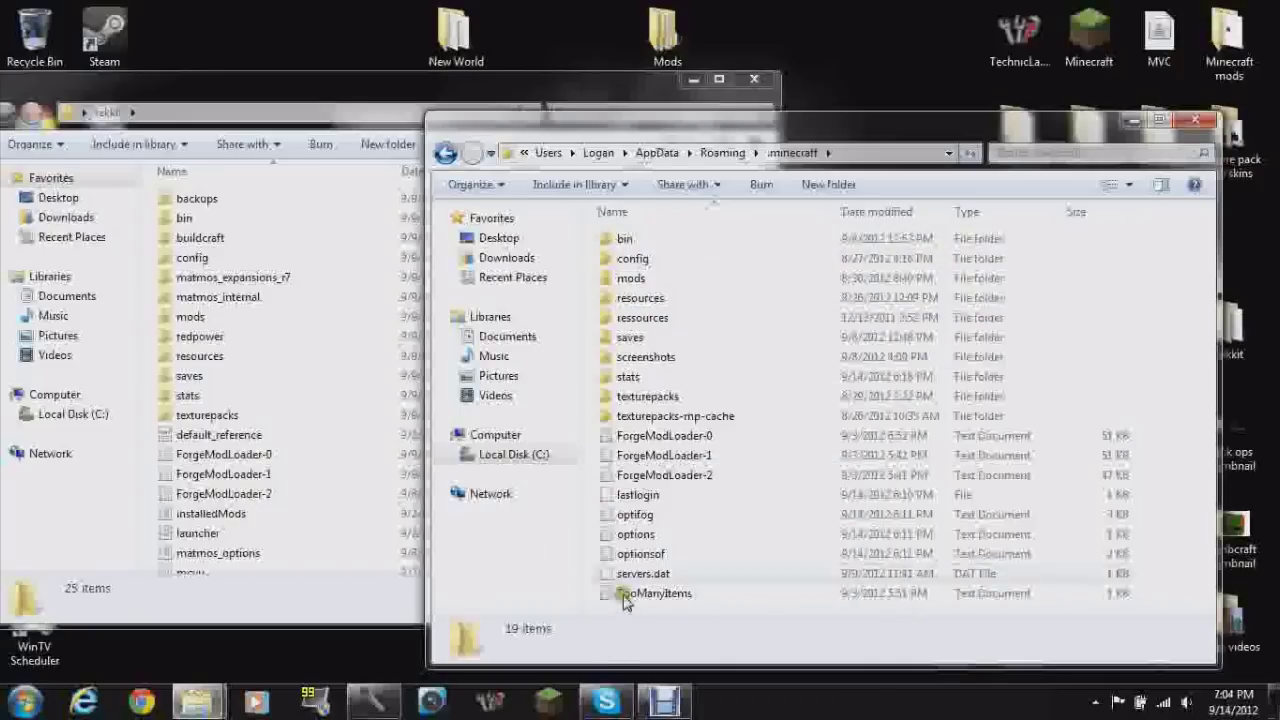
click(1195, 120)
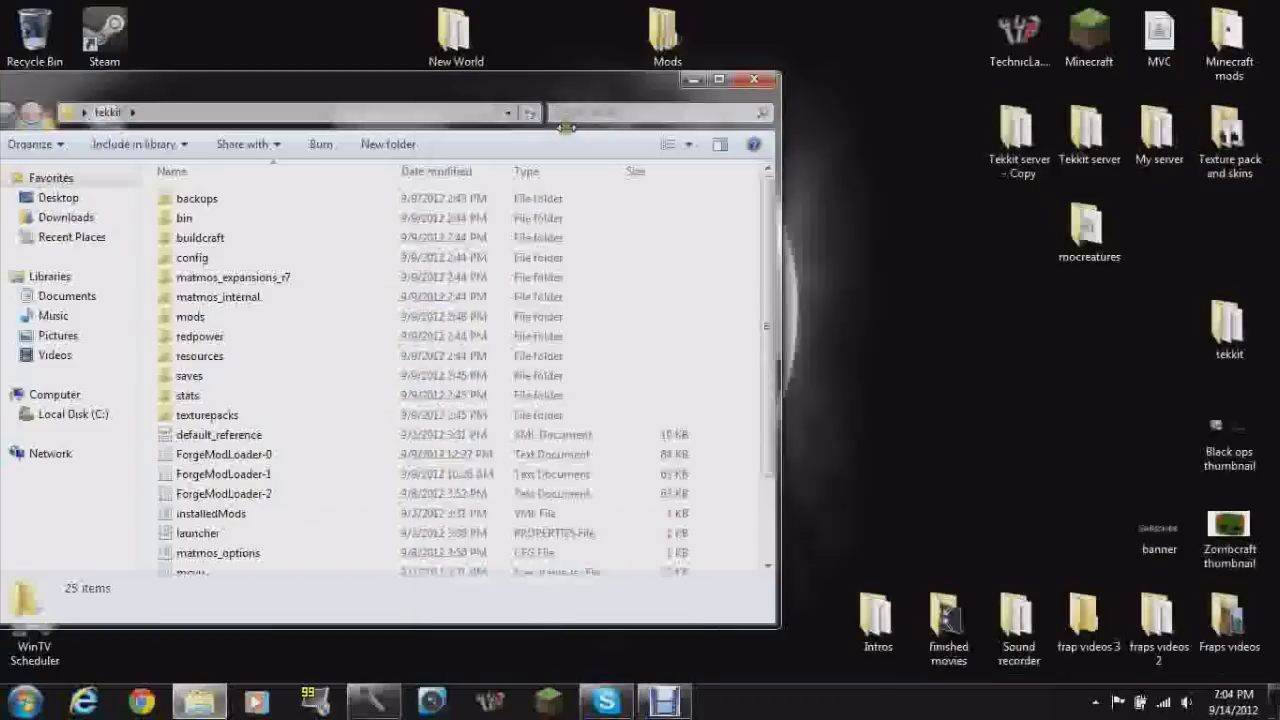
drag(562, 97, 894, 65)
Look through the tekkit folder's contents and open its mods subfolder.
scroll(877, 251, down, 2)
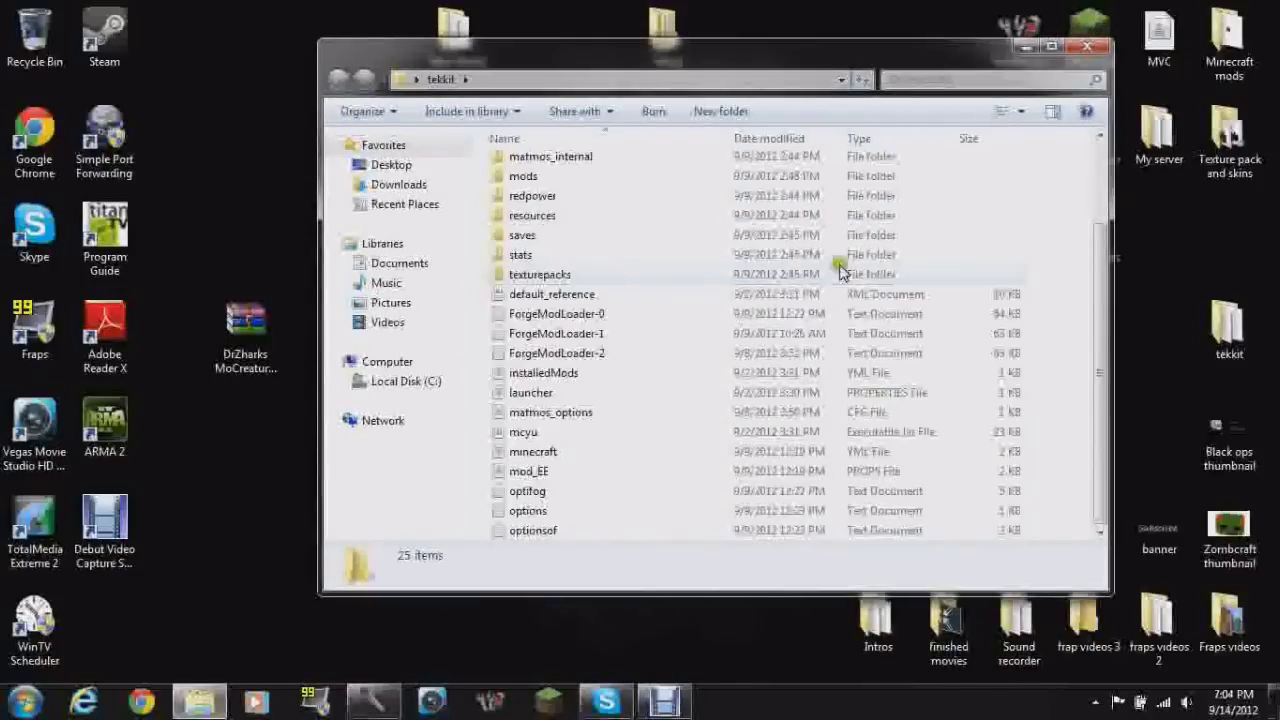
scroll(789, 314, up, 2)
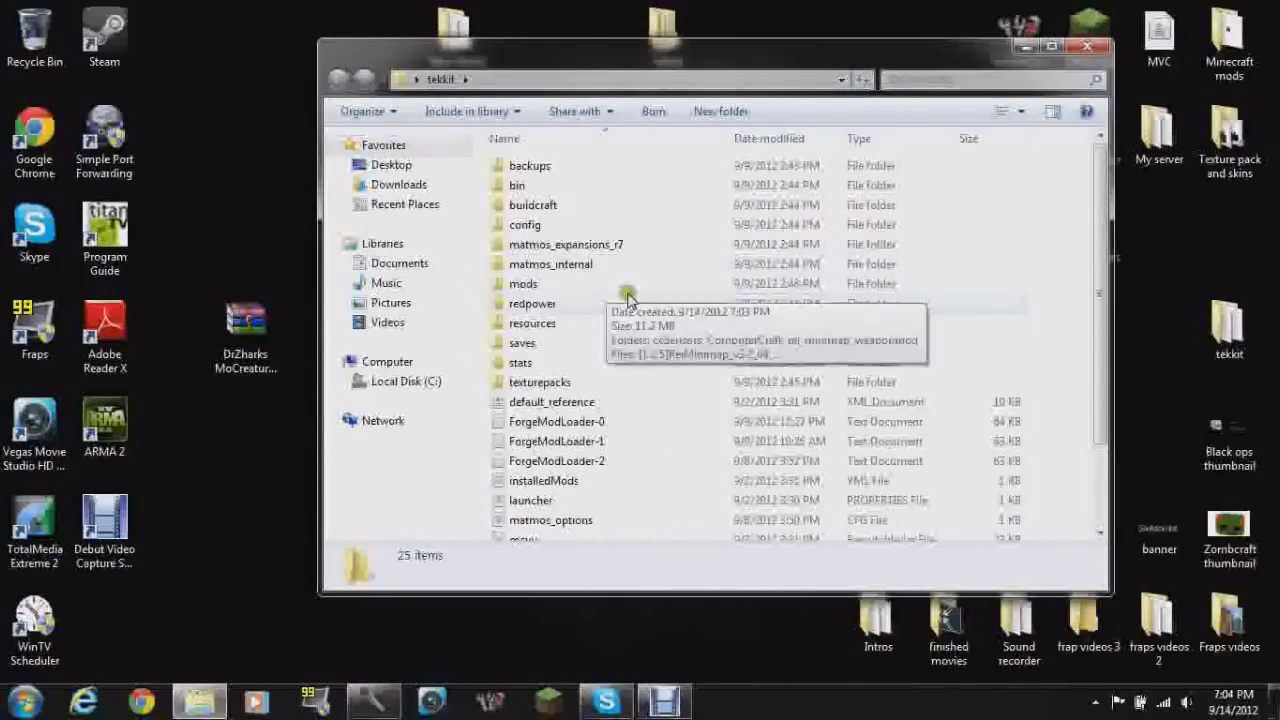
click(822, 287)
double_click(822, 287)
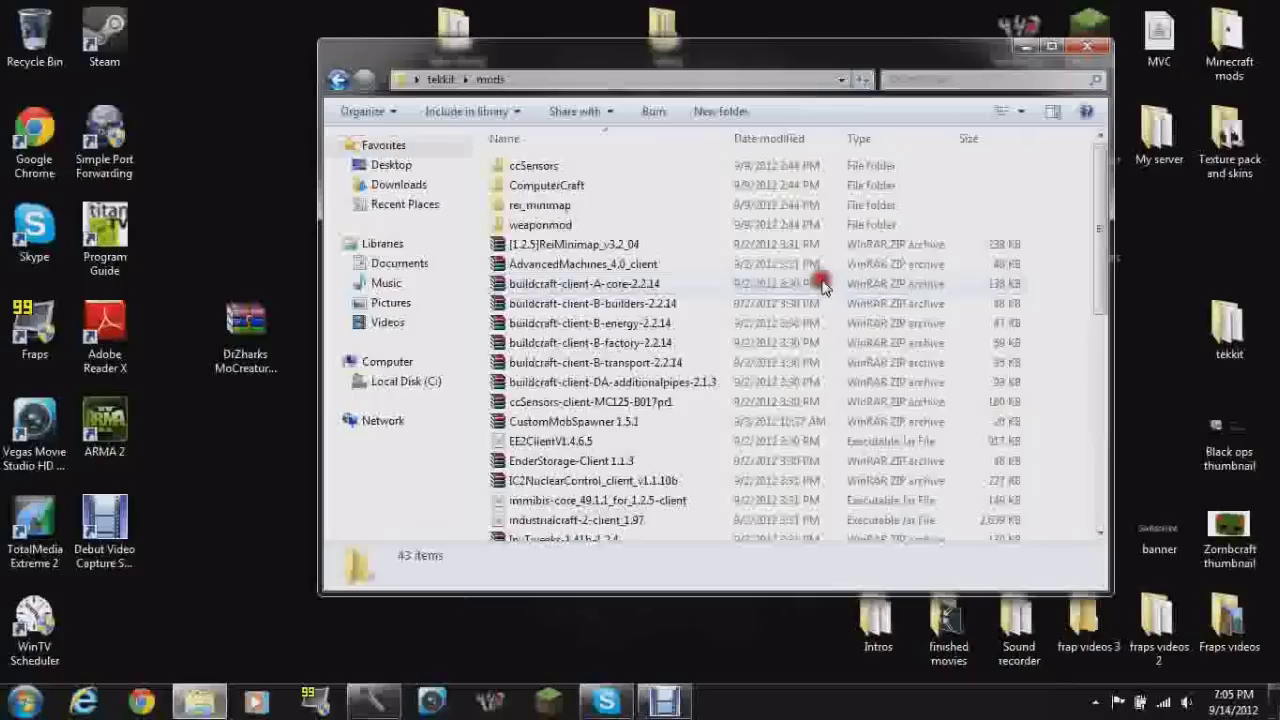
Check the mod files in the tekkit mods folder alongside the DrZharks MoCreatures Mod v3.6.2 archive on the desktop.
mouse_move(257, 320)
mouse_down()
mouse_move(560, 530)
mouse_move(520, 390)
mouse_move(237, 327)
mouse_up()
double_click(238, 327)
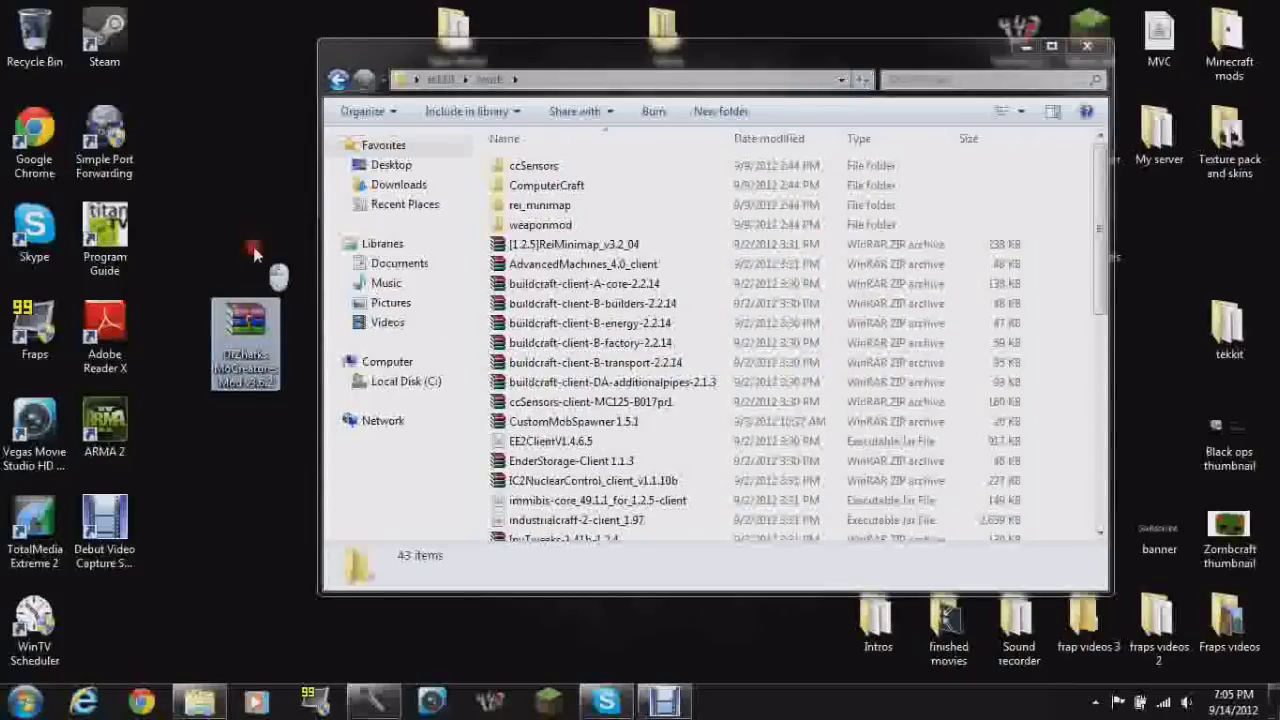
drag(245, 330, 1076, 362)
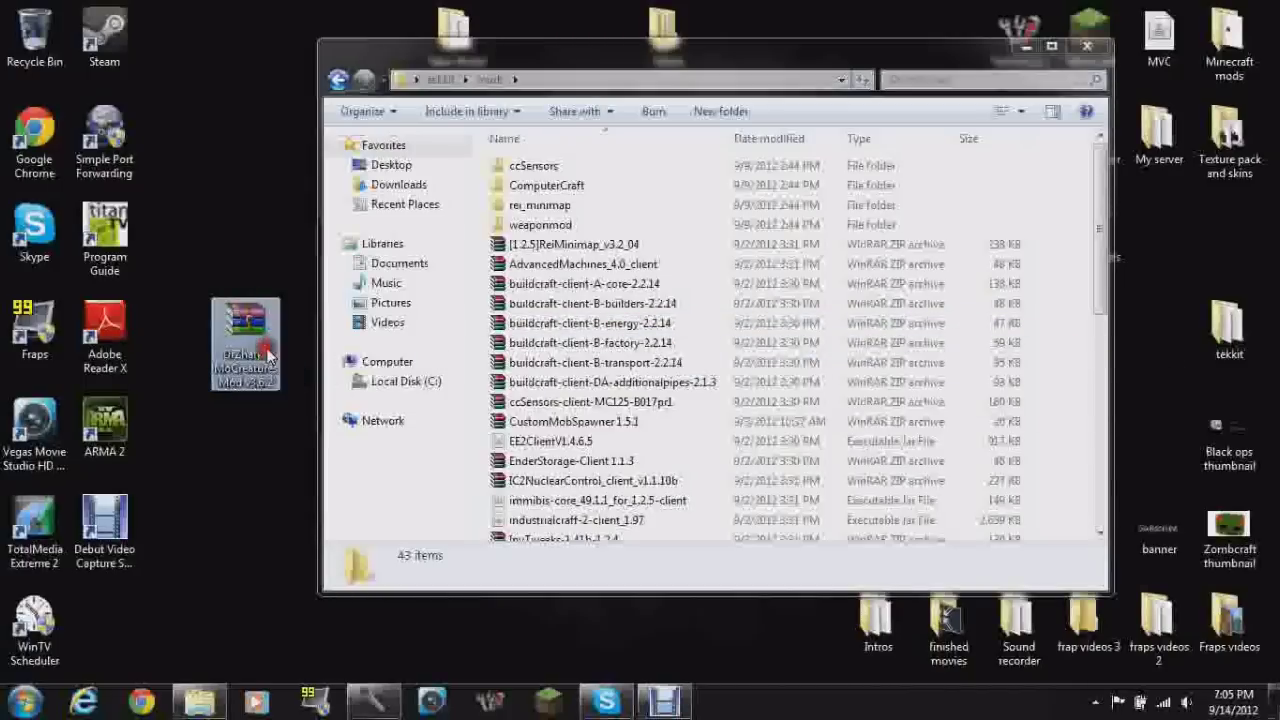
drag(1100, 165, 1100, 238)
click(250, 335)
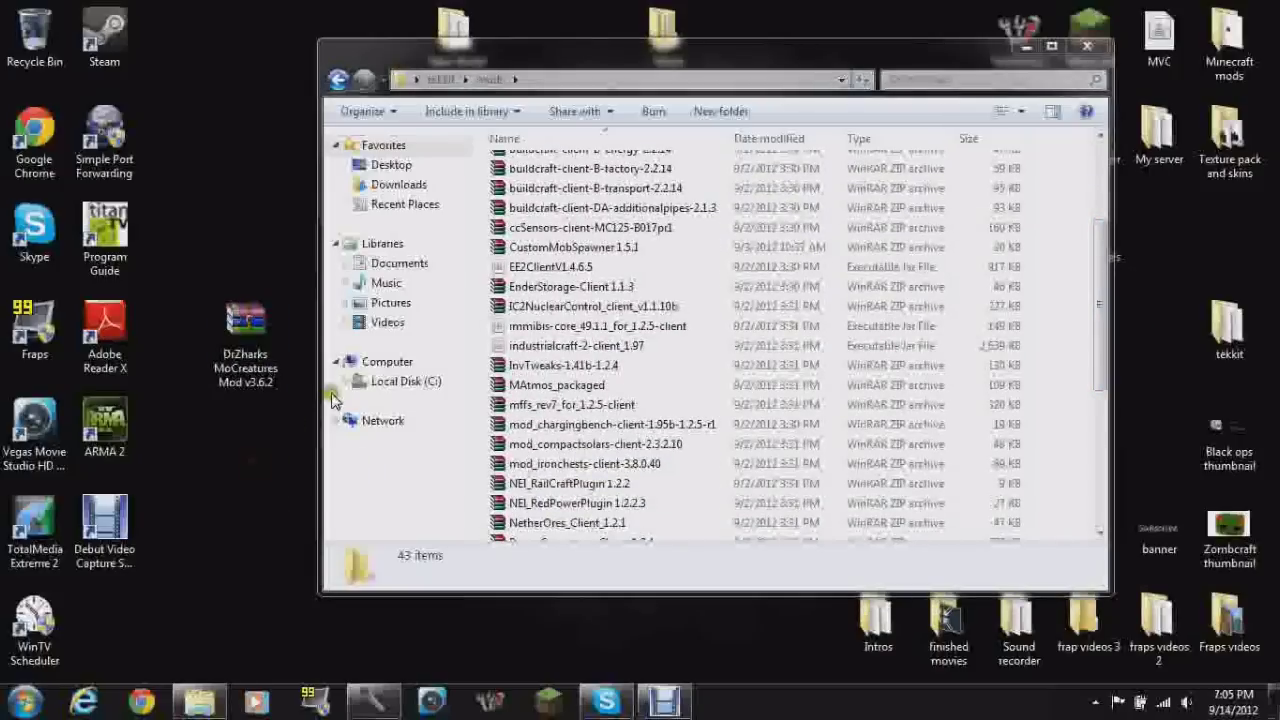
click(347, 63)
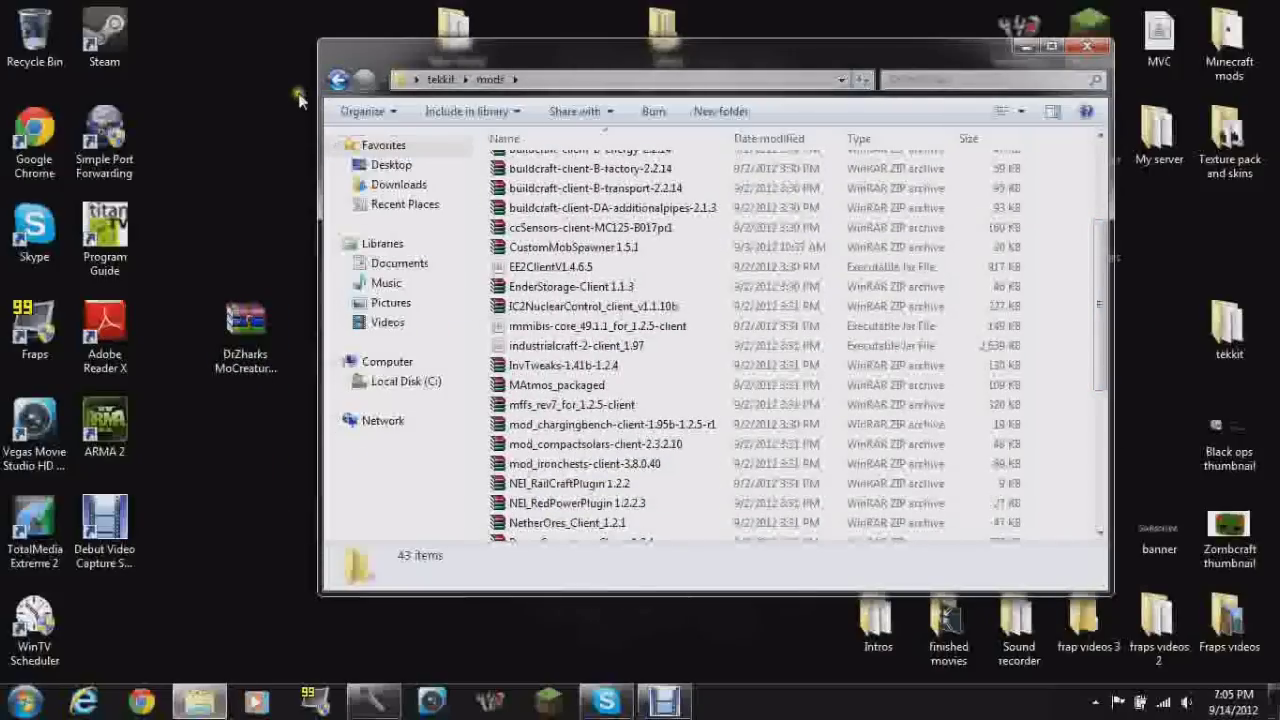
Look into the tekkit bin folder, return to the tekkit folder to review its contents, and close the window.
click(340, 79)
double_click(540, 184)
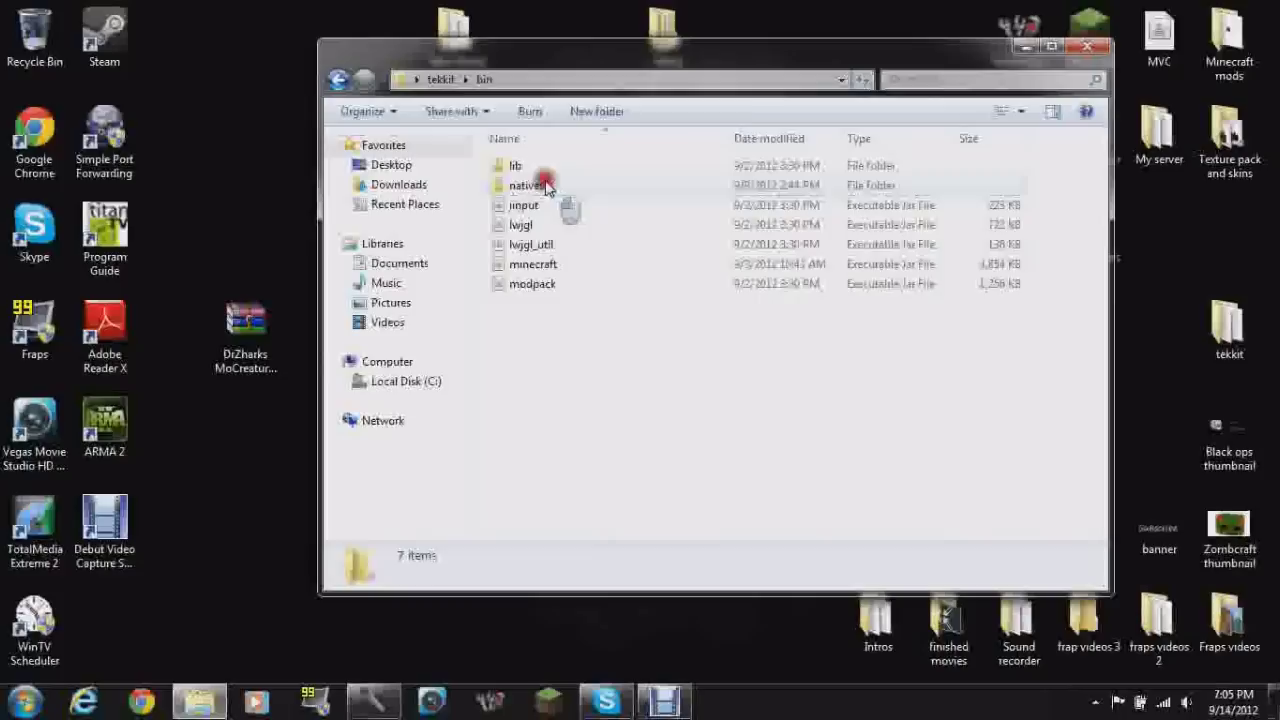
click(345, 82)
scroll(669, 293, down, 1)
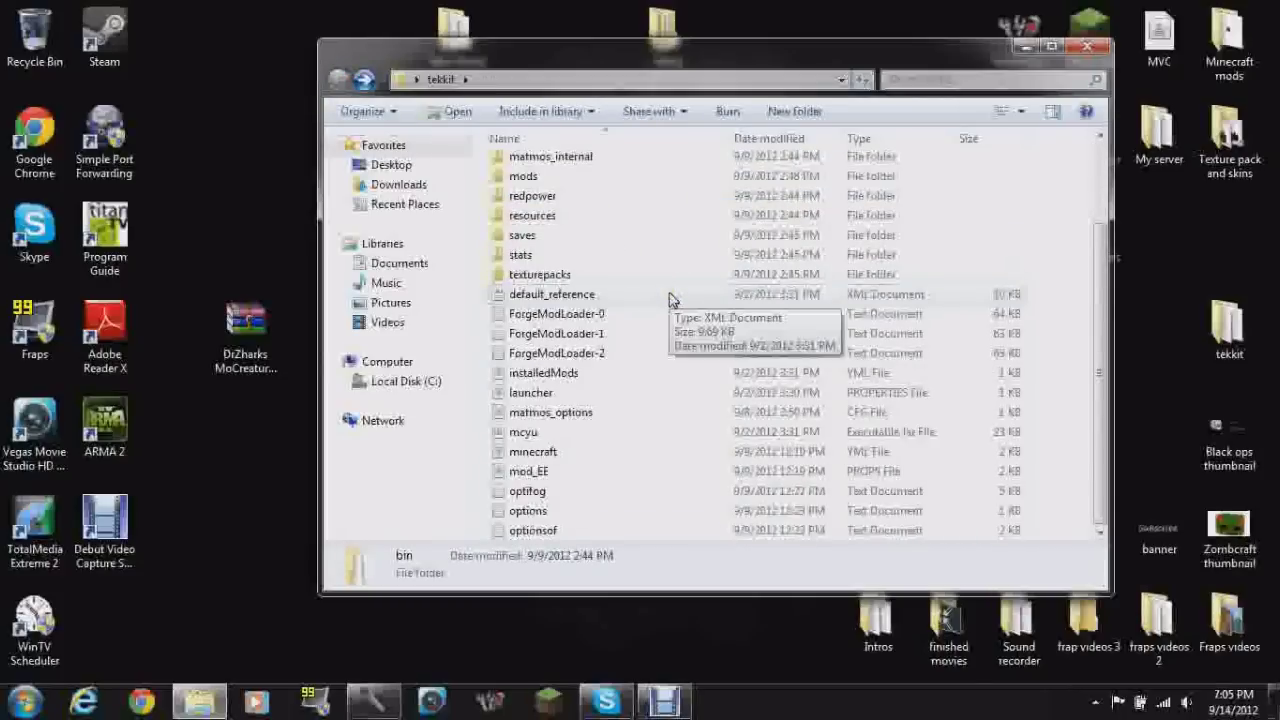
scroll(669, 295, up, 2)
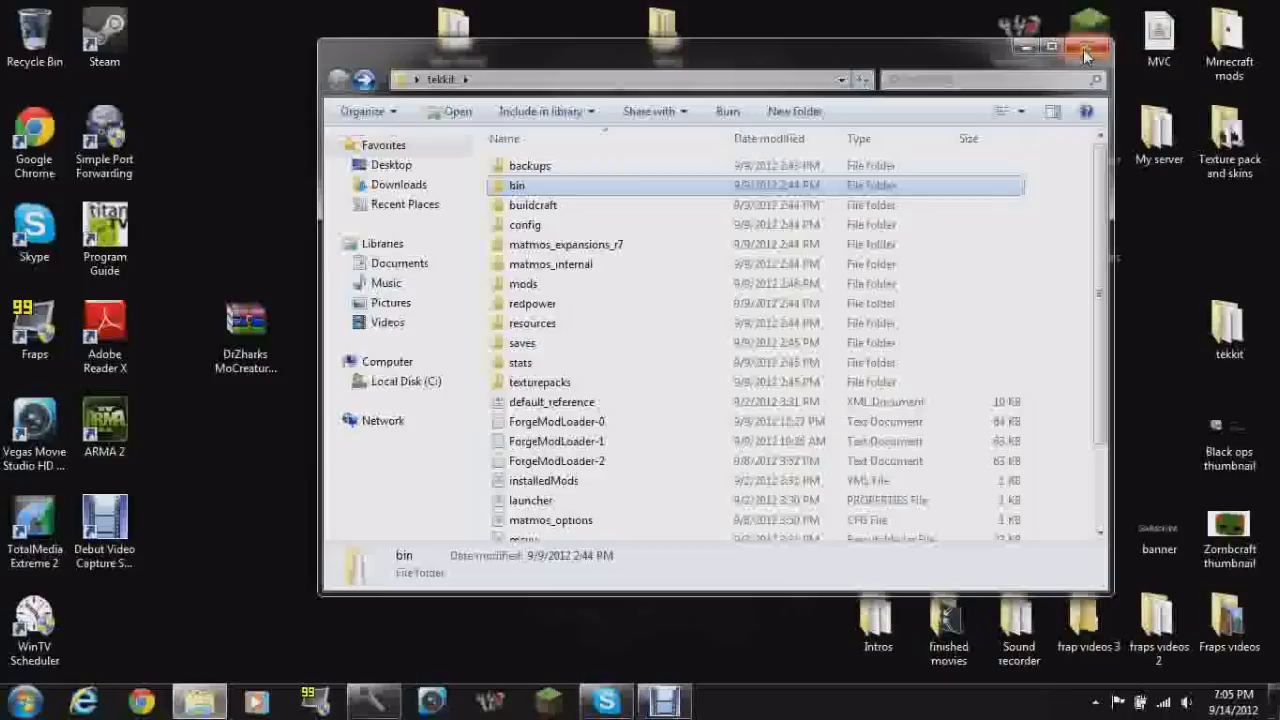
scroll(1006, 131, down, 2)
scroll(1066, 194, up, 2)
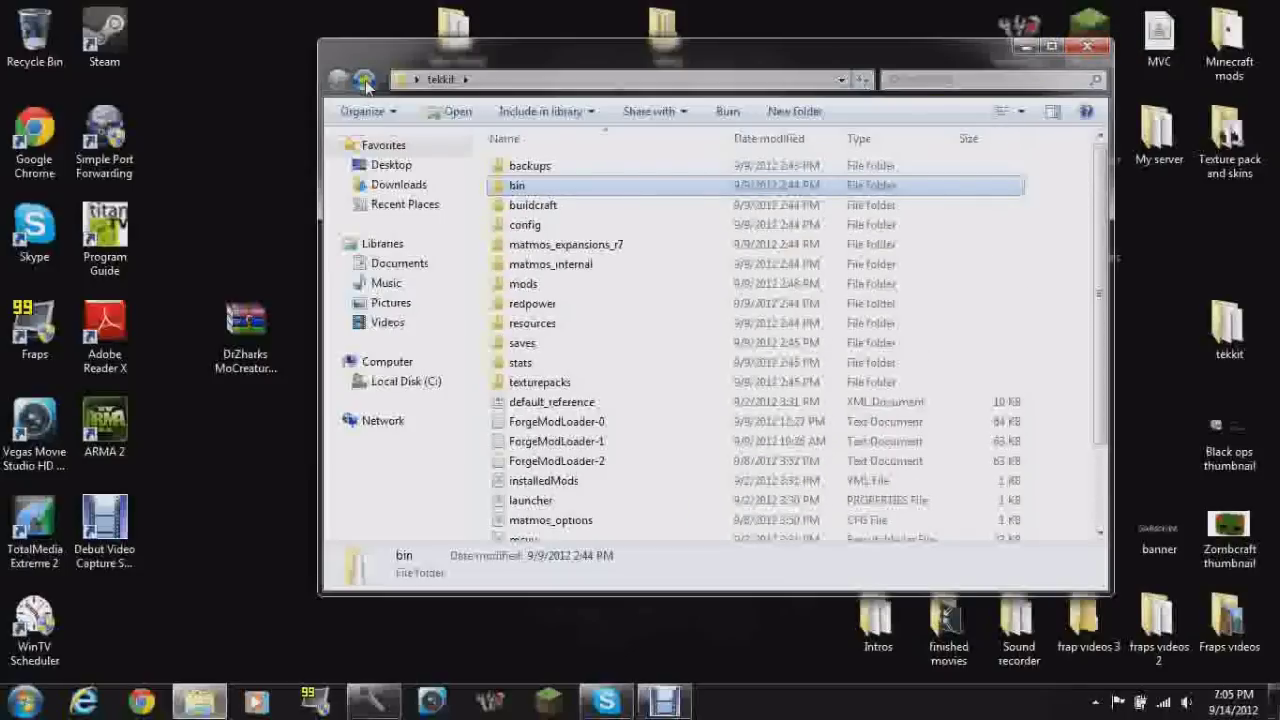
click(1086, 49)
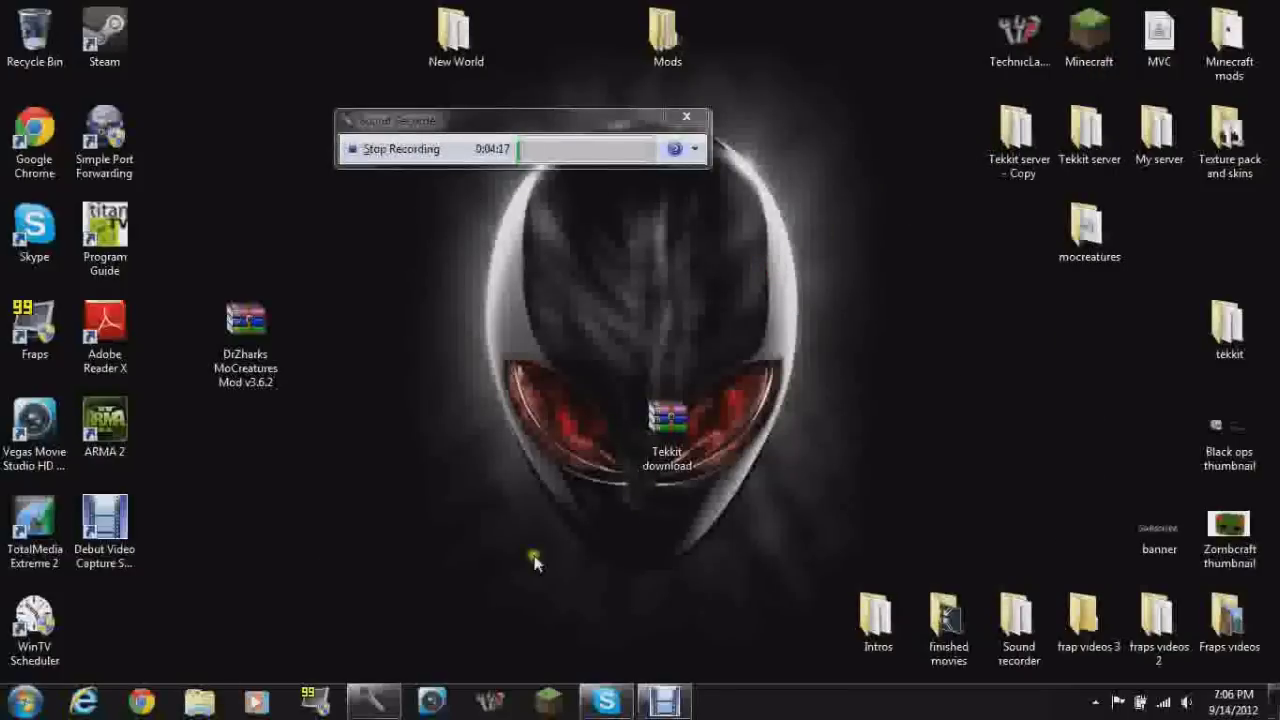
Move the Tekkit download archive from the desktop into the Downloads folder and close the folder window.
drag(687, 433, 828, 435)
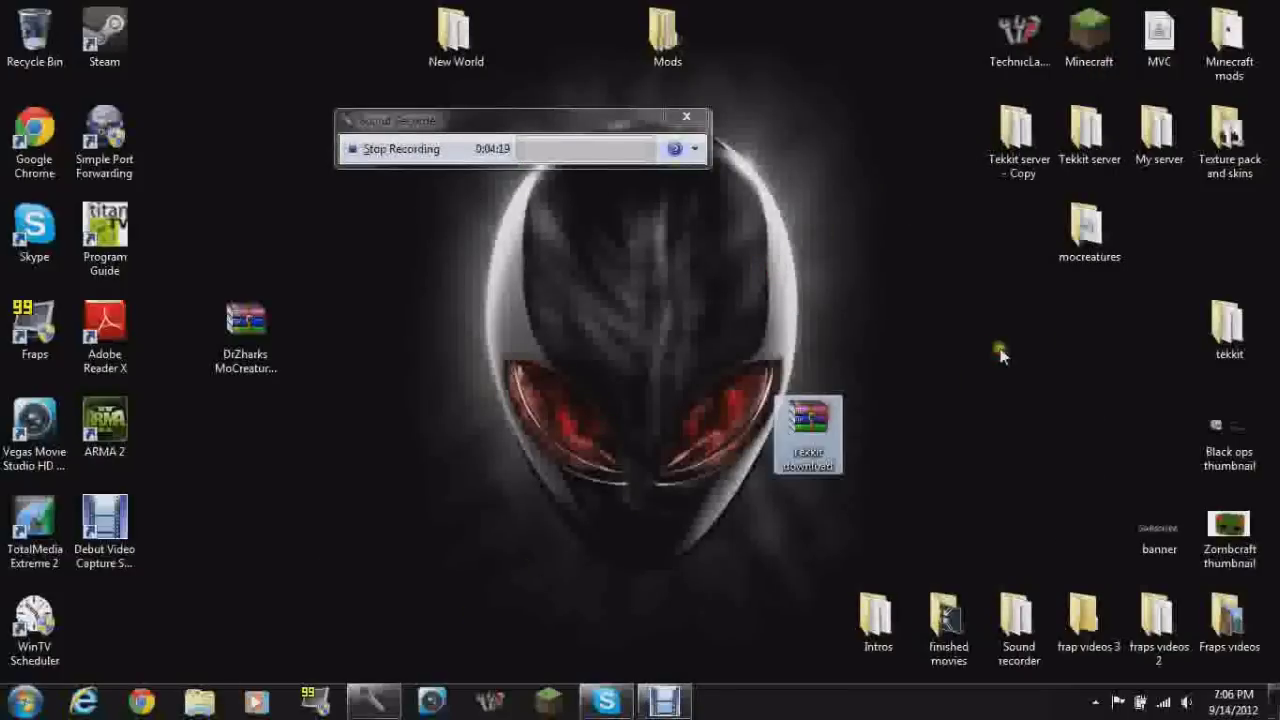
click(199, 701)
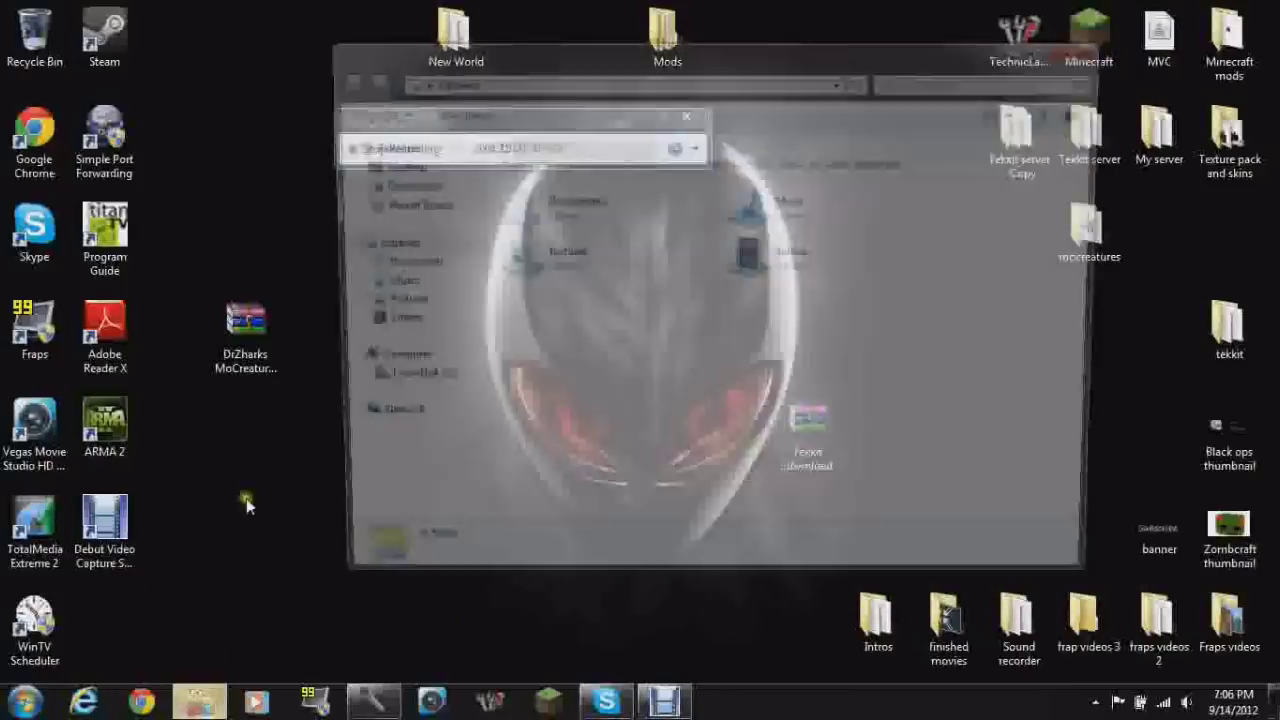
click(385, 184)
drag(796, 41, 480, 45)
drag(805, 420, 456, 452)
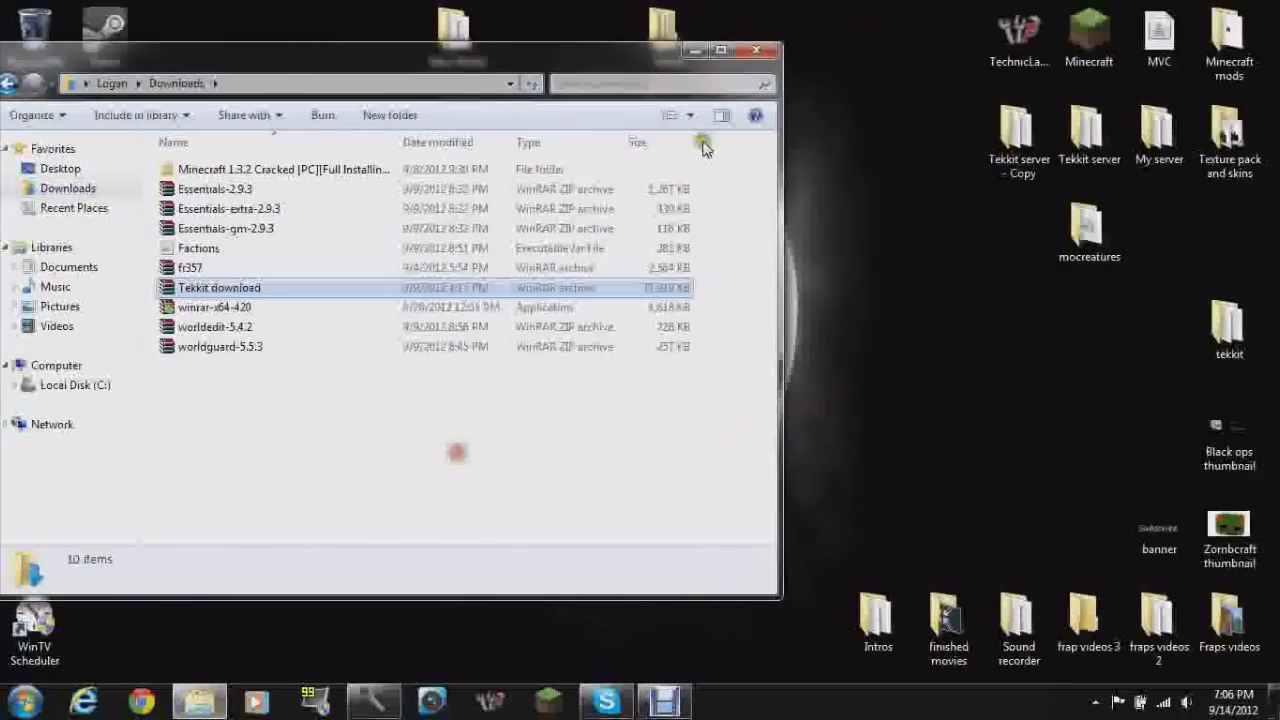
click(756, 50)
Move the DrZharks MoCreatures Mod v3.6.2 archive into the Minecraft mods folder on the desktop.
drag(240, 330, 240, 640)
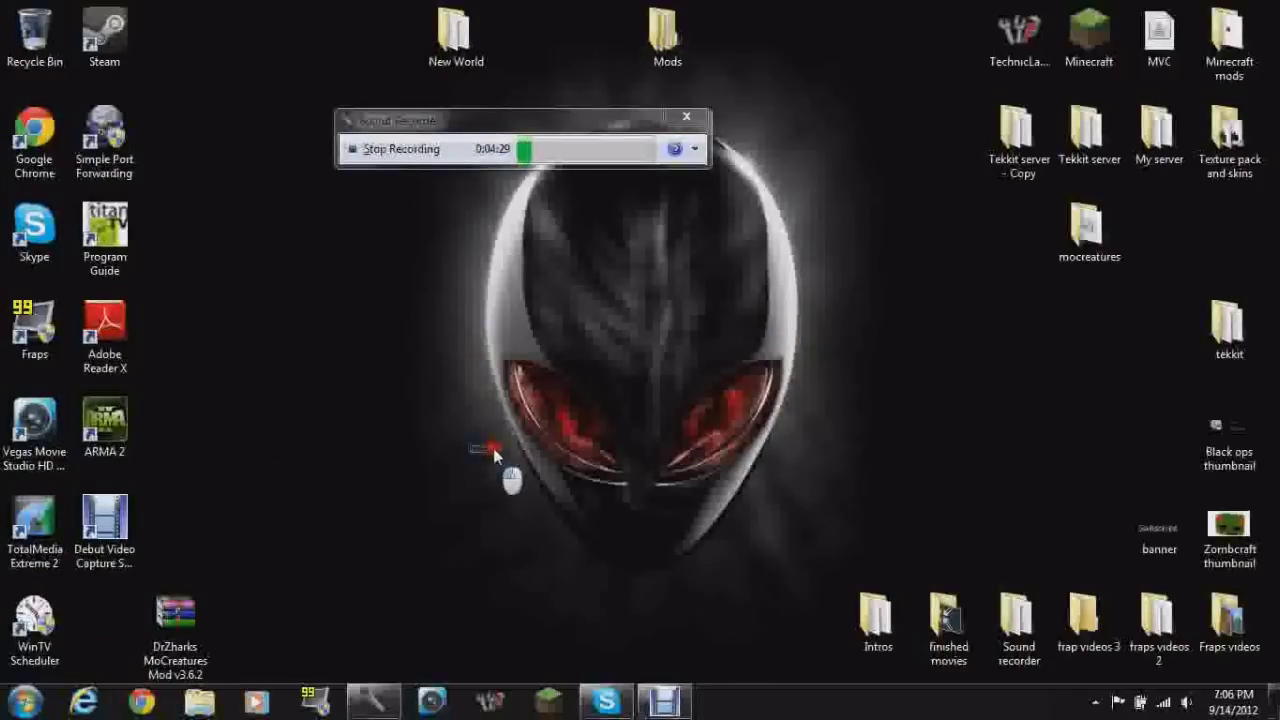
click(199, 702)
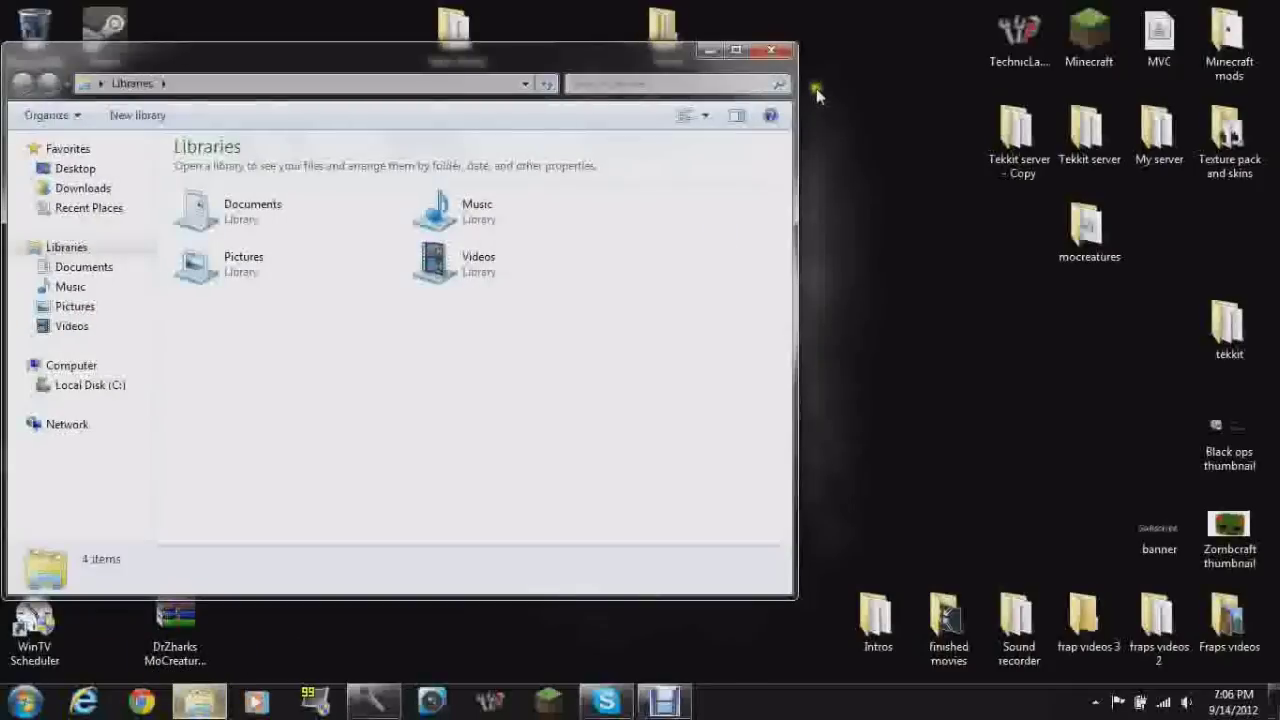
click(774, 45)
drag(175, 615, 1200, 65)
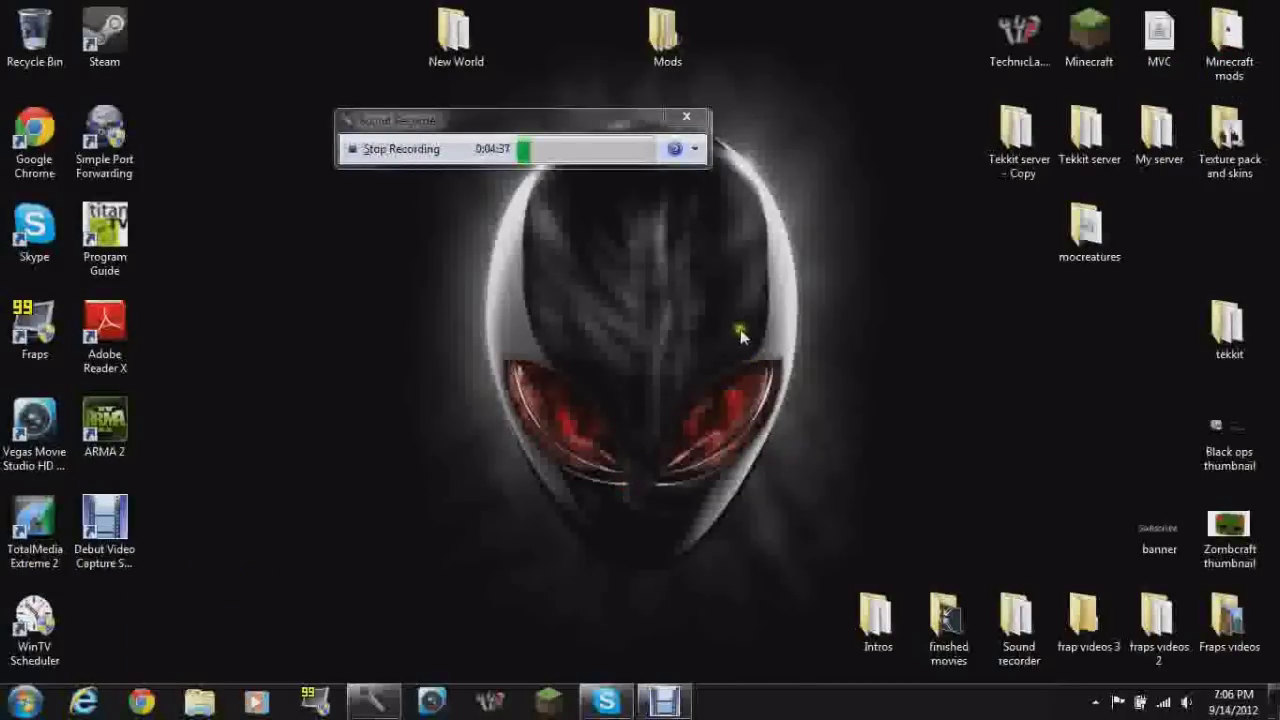
drag(470, 365, 628, 309)
drag(686, 349, 815, 480)
drag(734, 330, 470, 448)
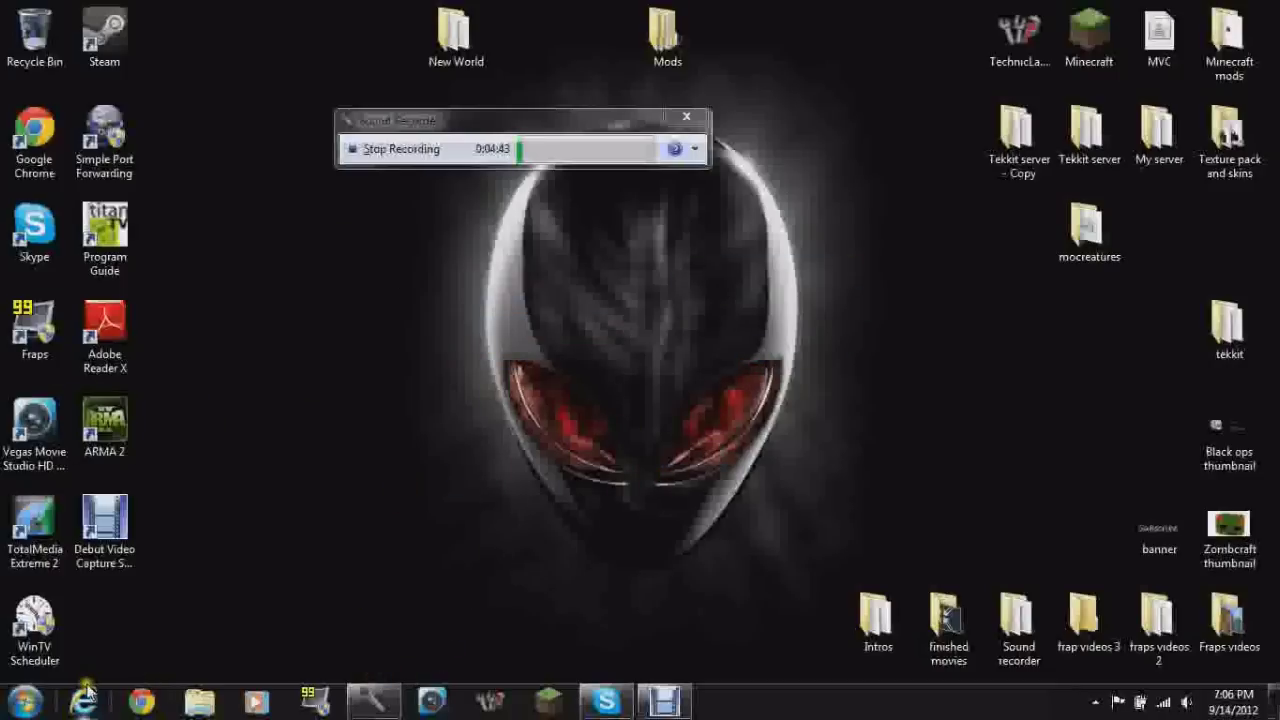
drag(785, 148, 731, 340)
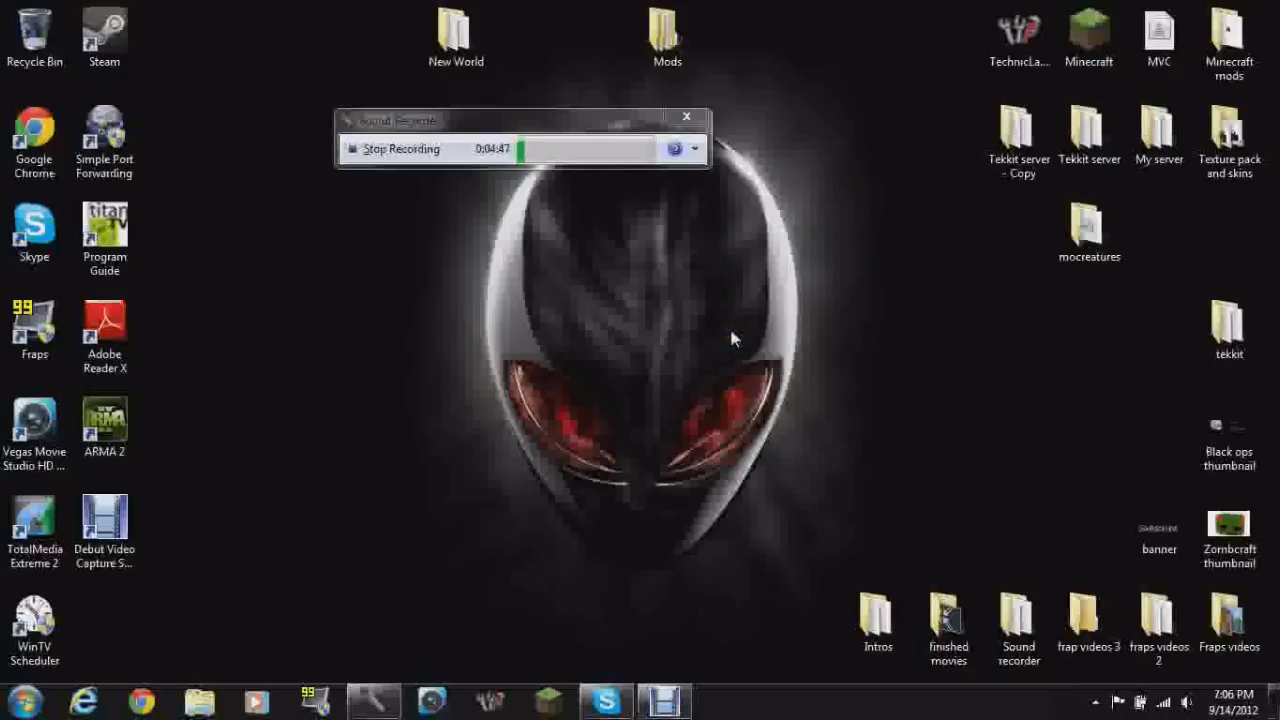